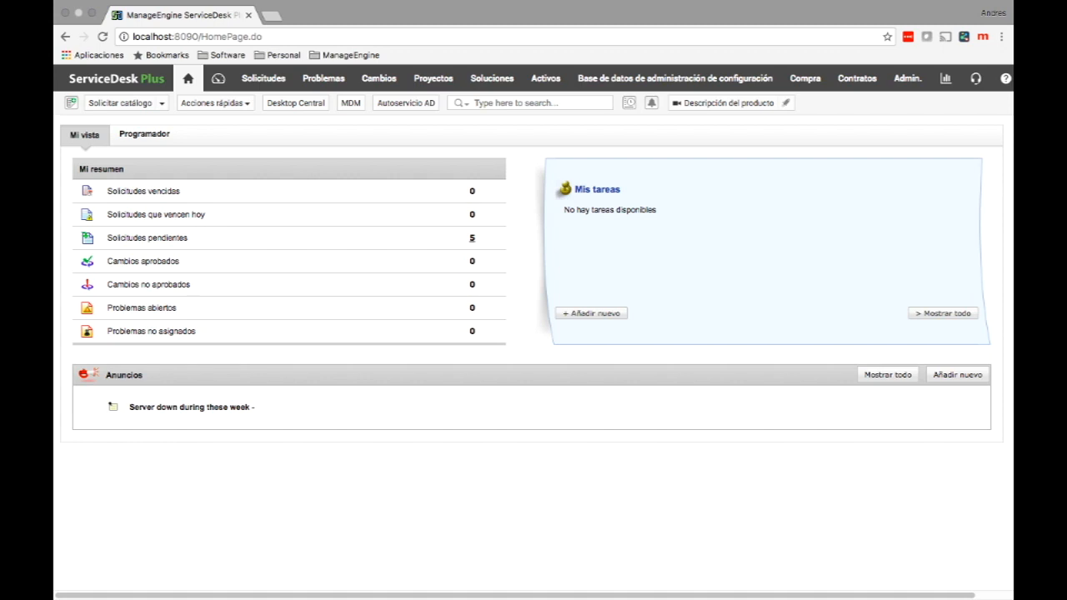
Go to Admin and open the Categoría settings under Personalizador del Servicio de asistencia.
left_click(908, 78)
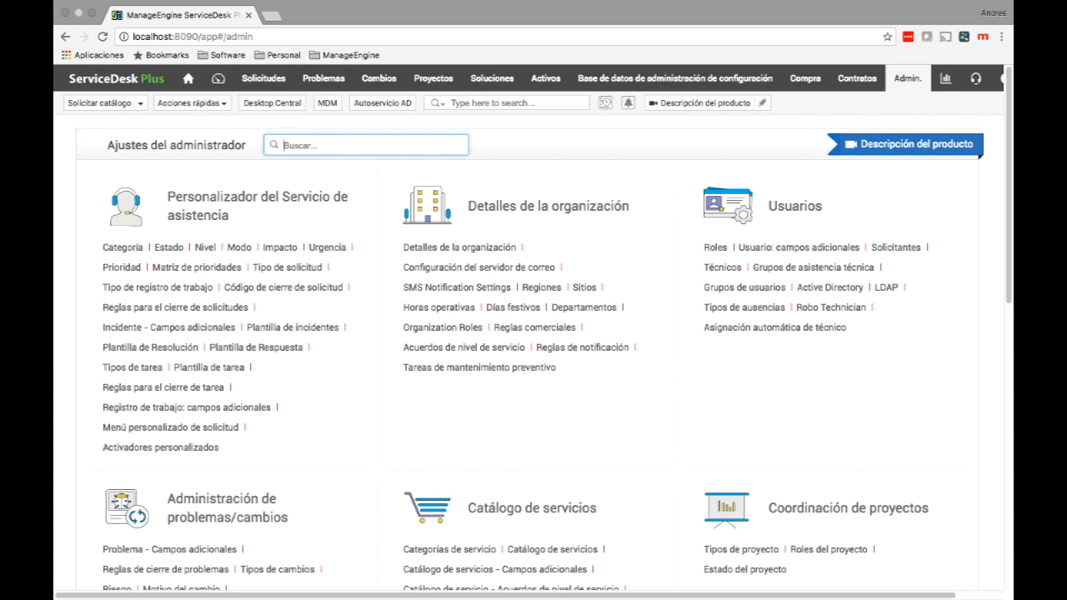
left_click(123, 247)
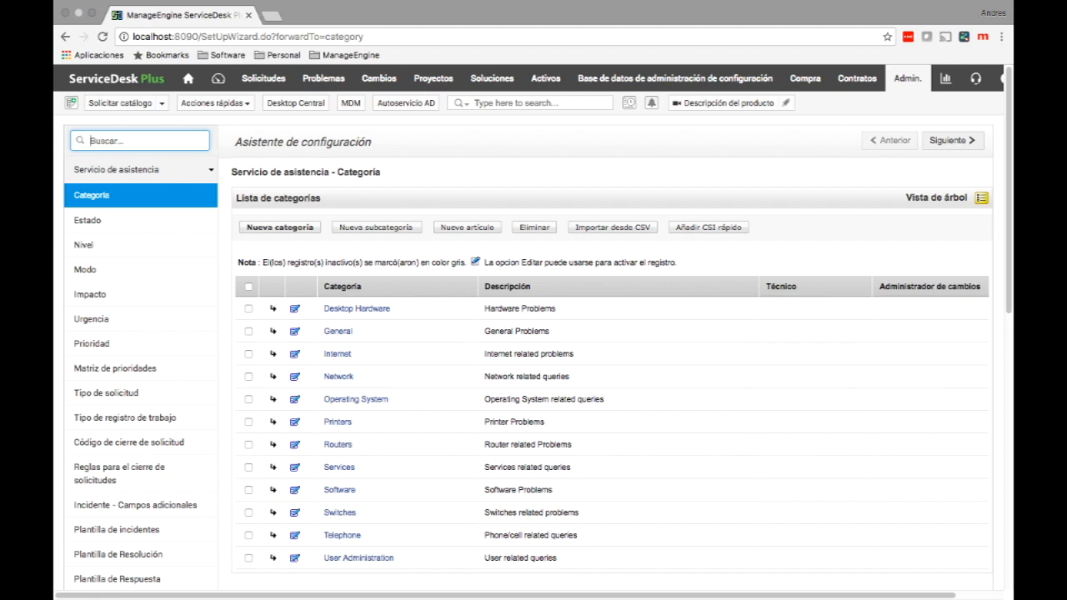
Create a new category named Redes and open its detail page.
left_click(281, 228)
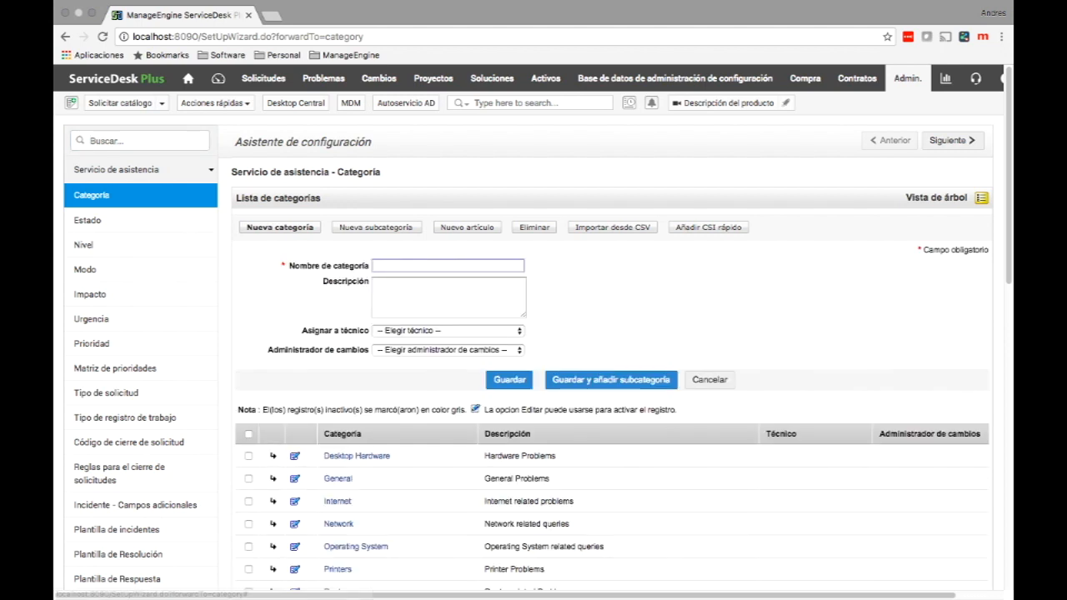
type("Redes")
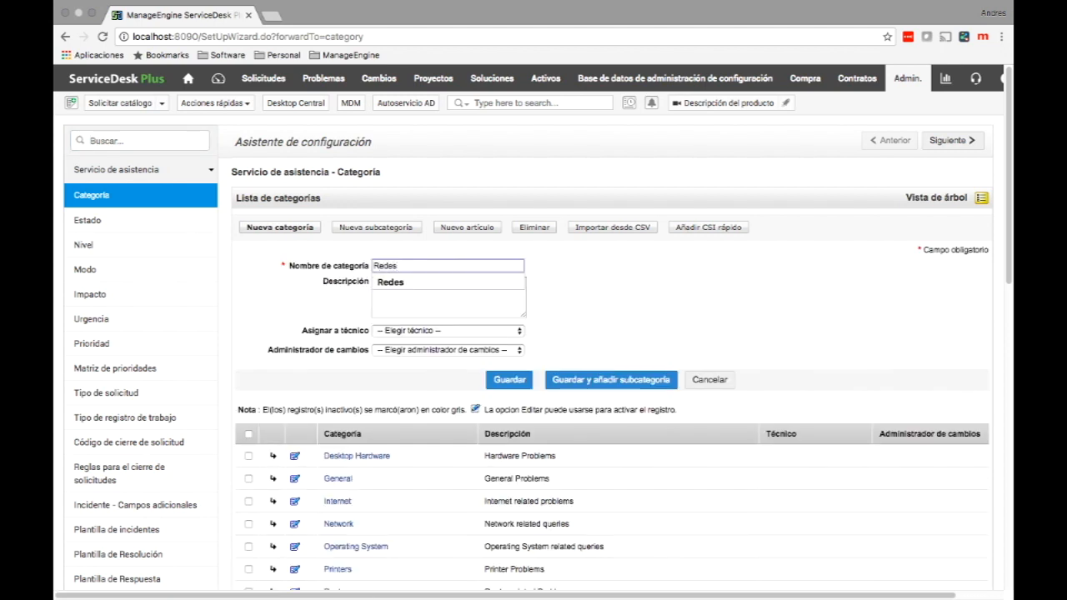
left_click(611, 380)
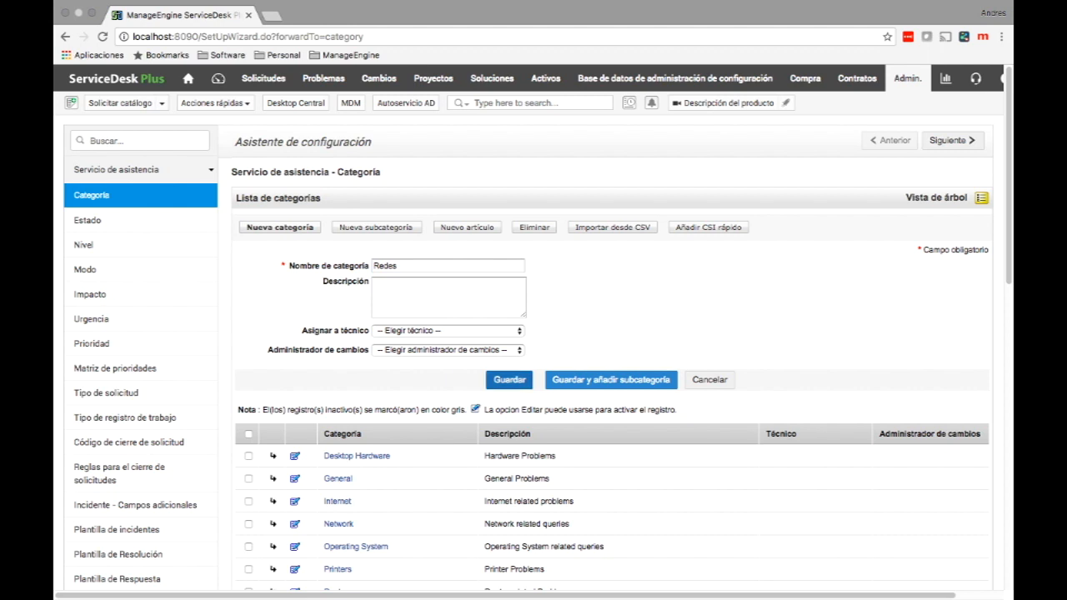
left_click(510, 380)
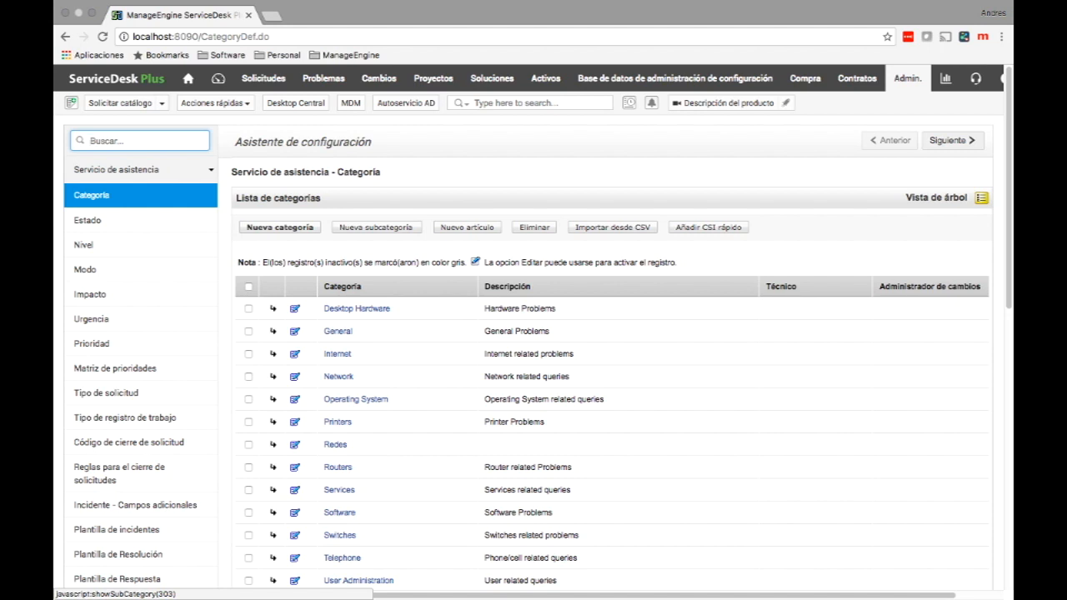
left_click(335, 444)
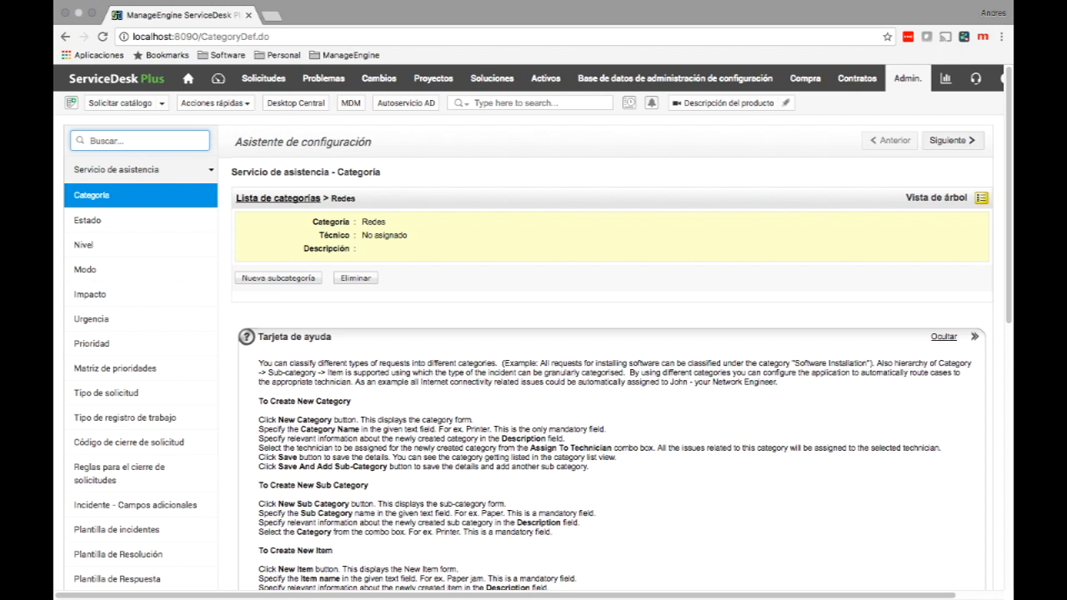
Add a subcategory Comunicaciones under Redes and open it.
left_click(279, 278)
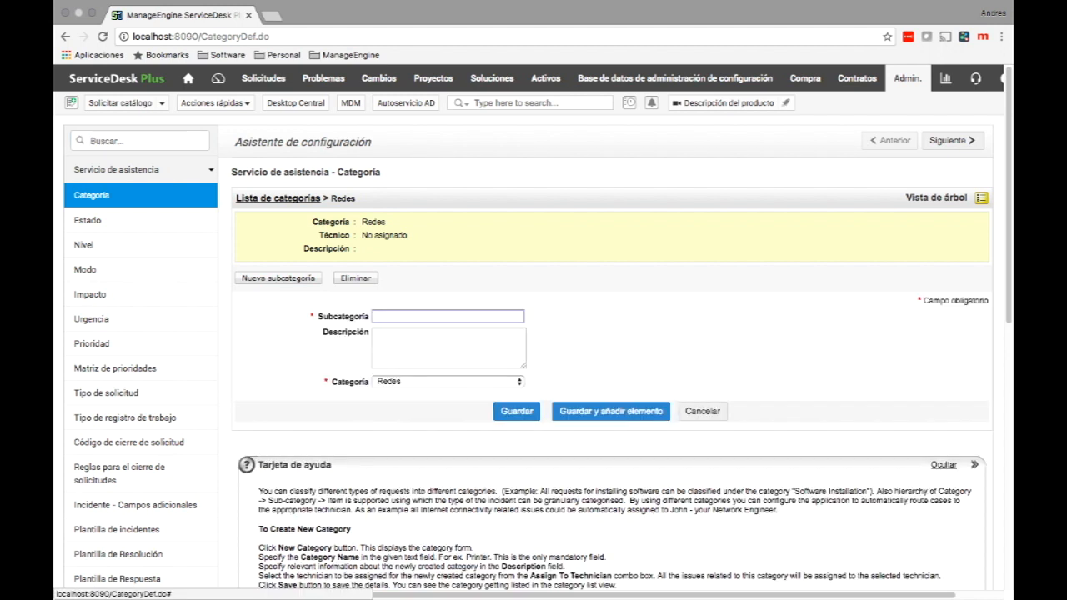
type("Ci")
key("BackSpace")
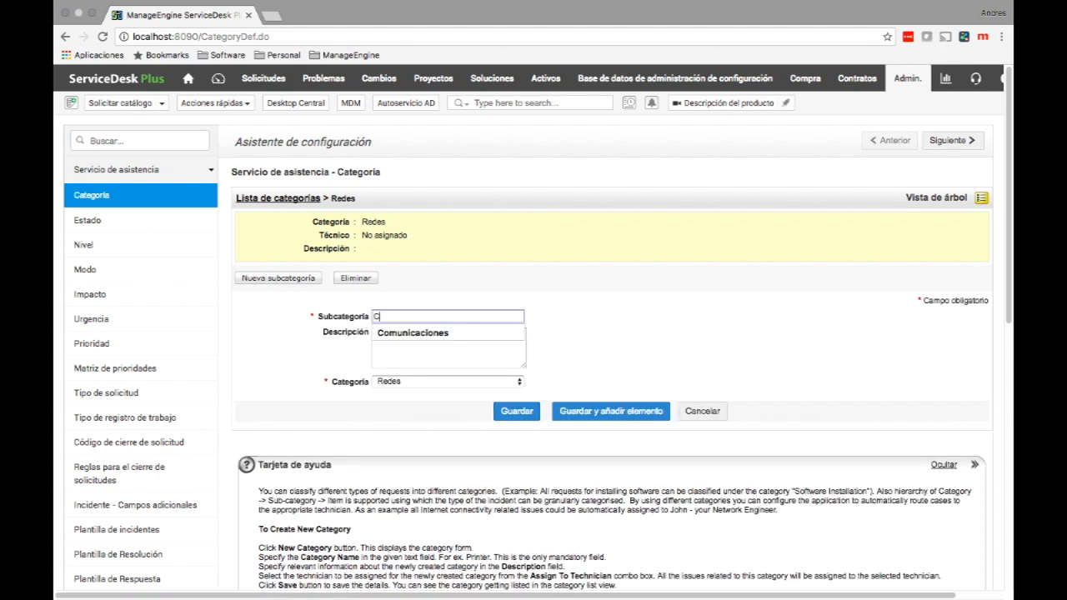
type("omunicaciones")
key("Down")
key("Tab")
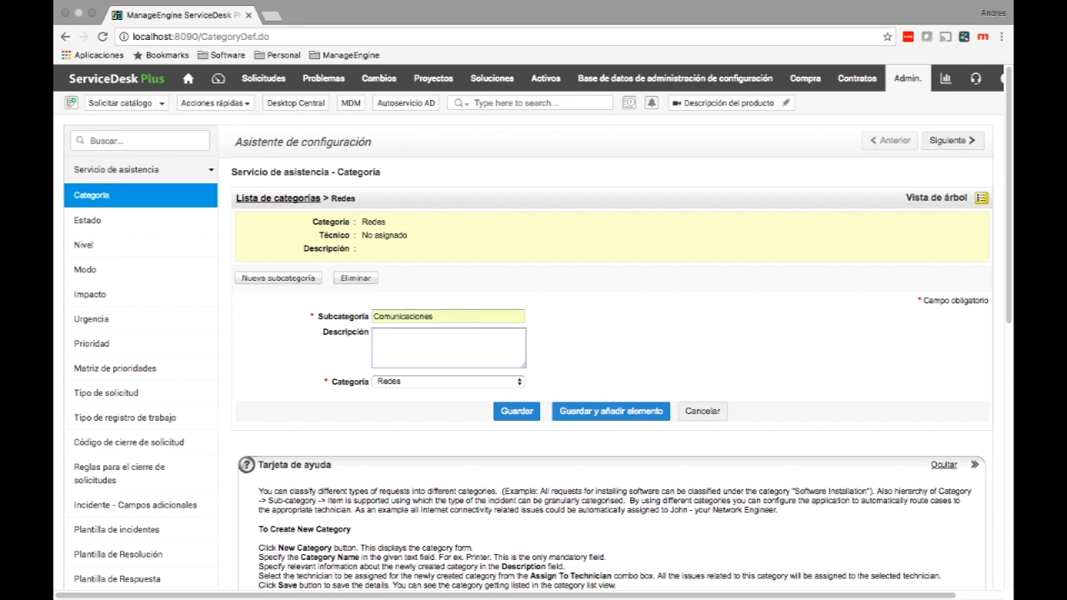
left_click(516, 411)
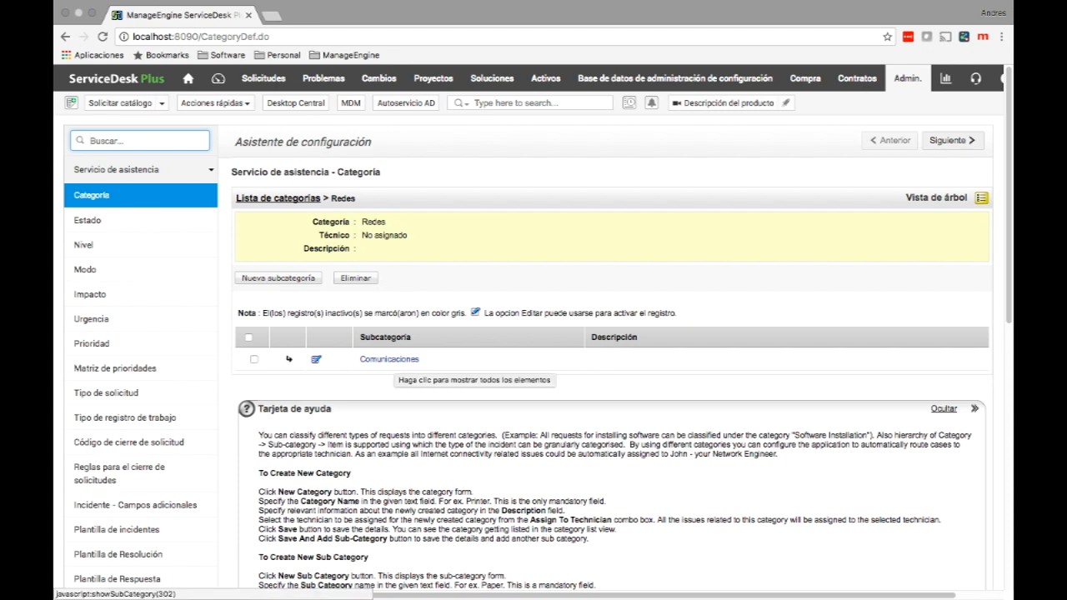
left_click(389, 359)
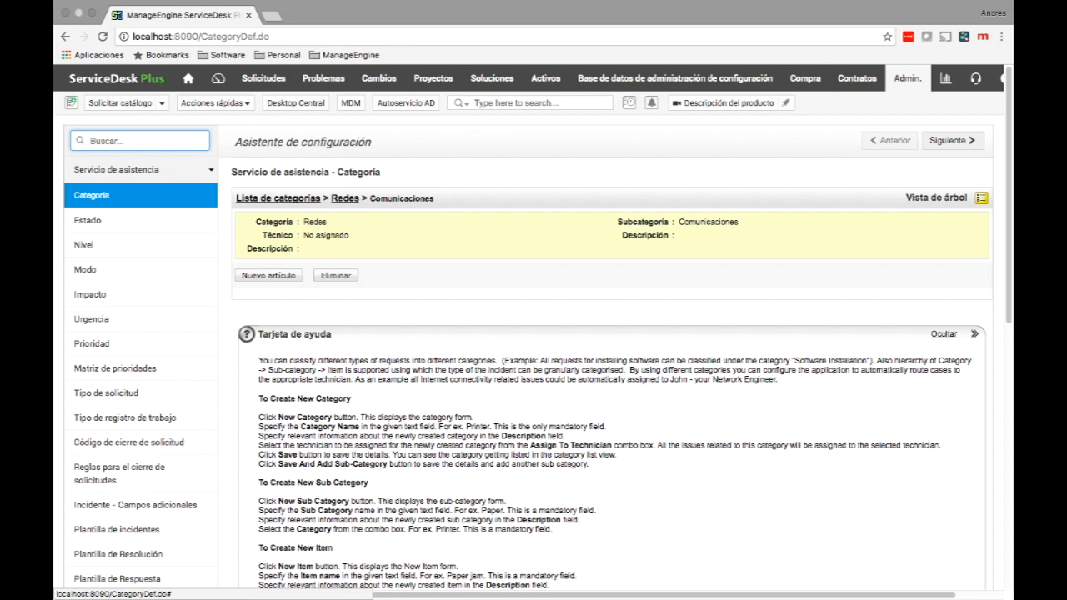
Add the item Routers under Comunicaciones and return to the category list.
left_click(269, 275)
left_click(448, 313)
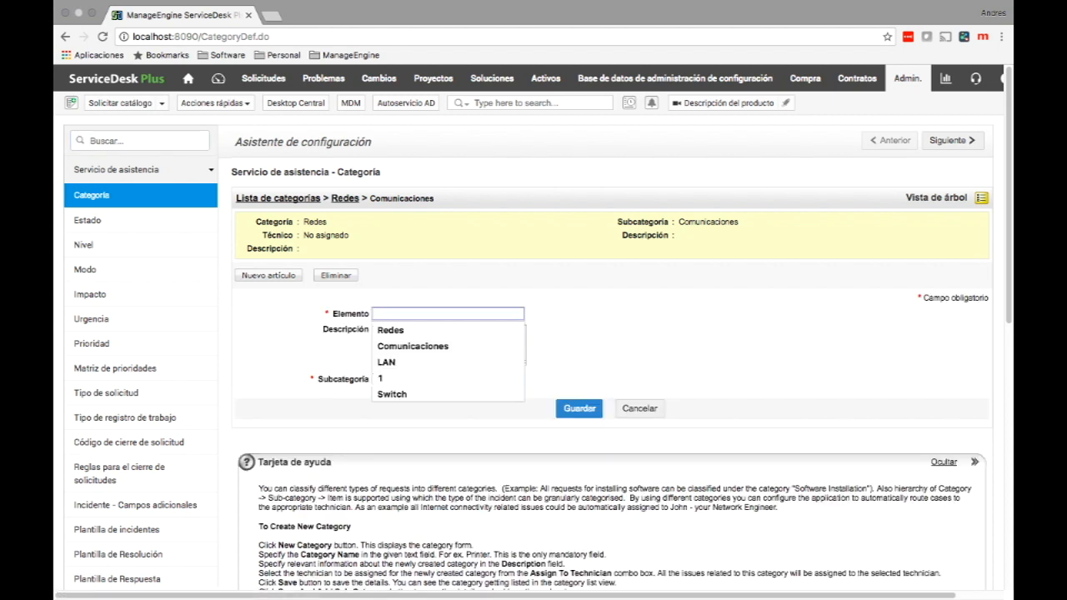
type("Routers")
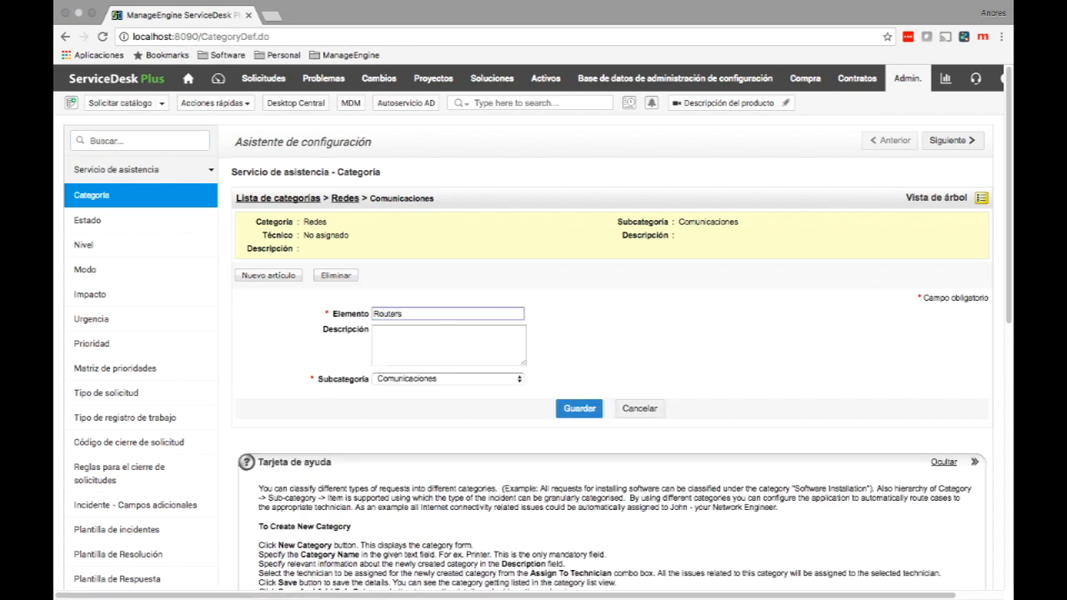
left_click(580, 408)
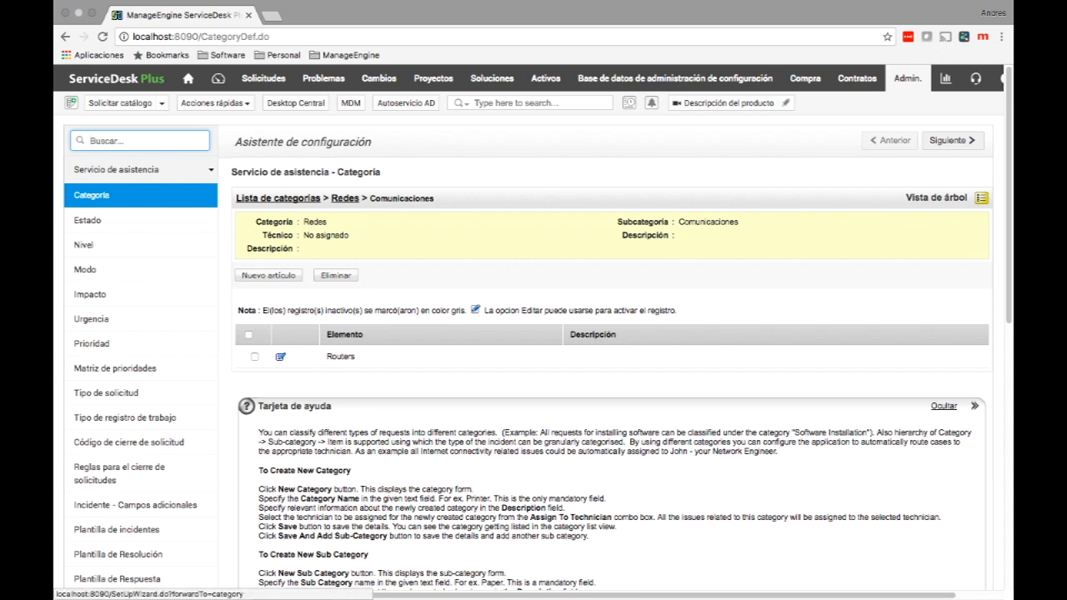
left_click(91, 195)
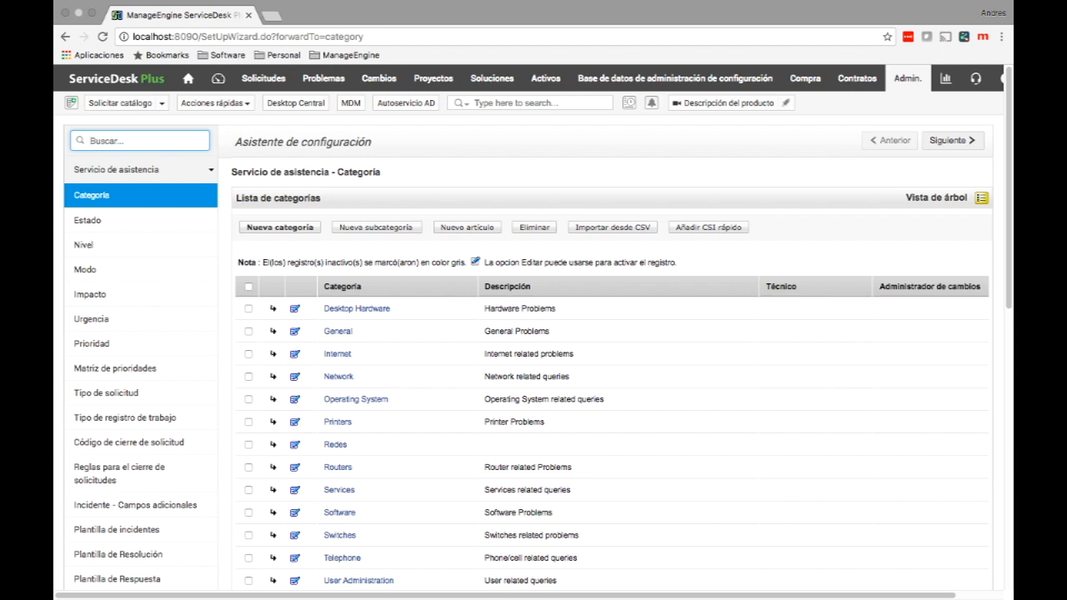
left_click(981, 198)
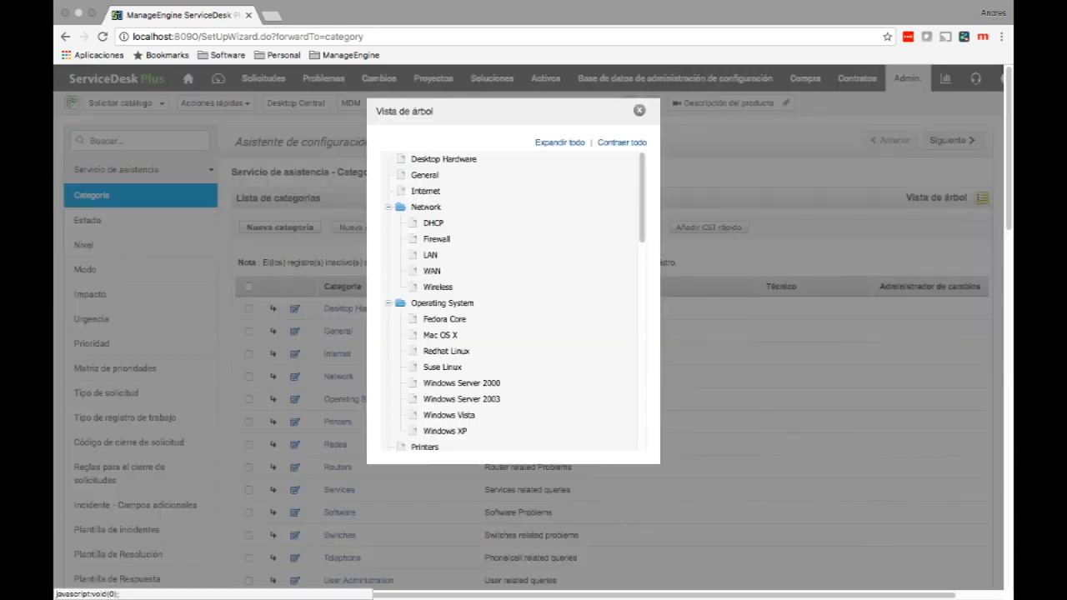
left_click(622, 143)
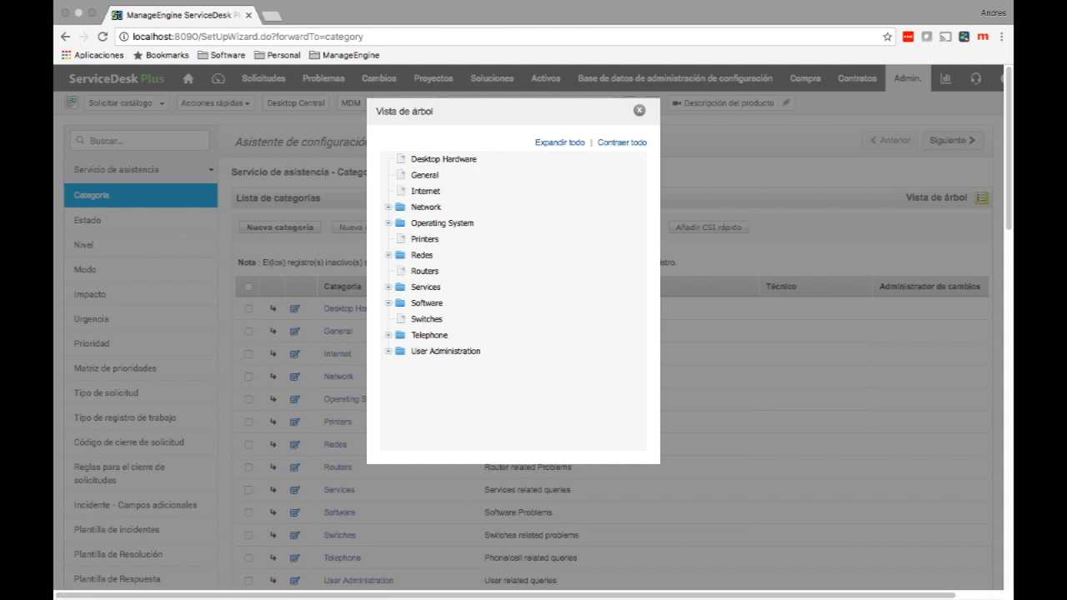
left_click(388, 256)
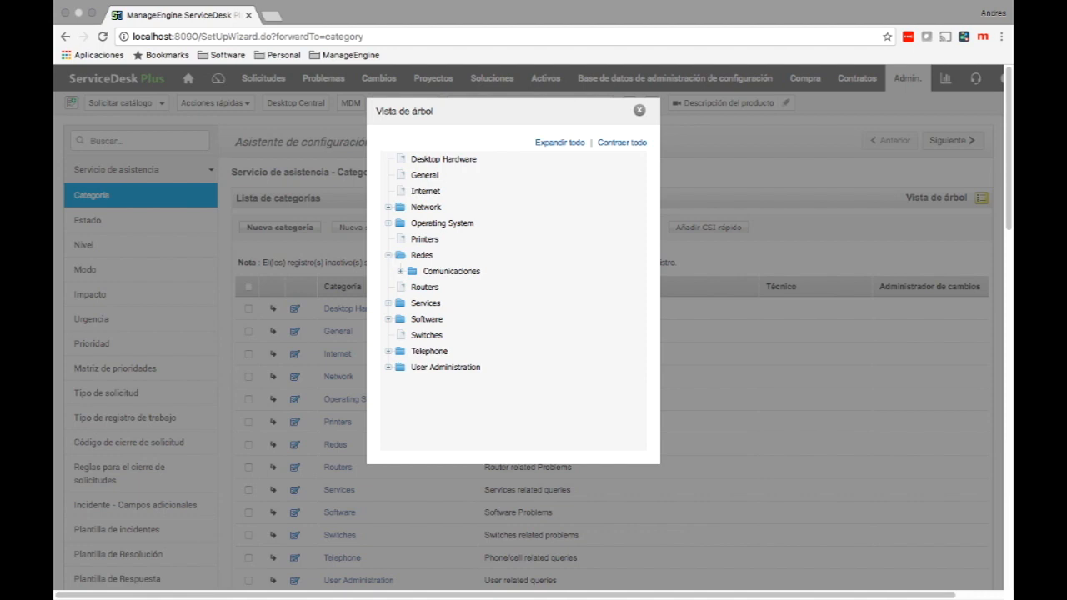
left_click(400, 271)
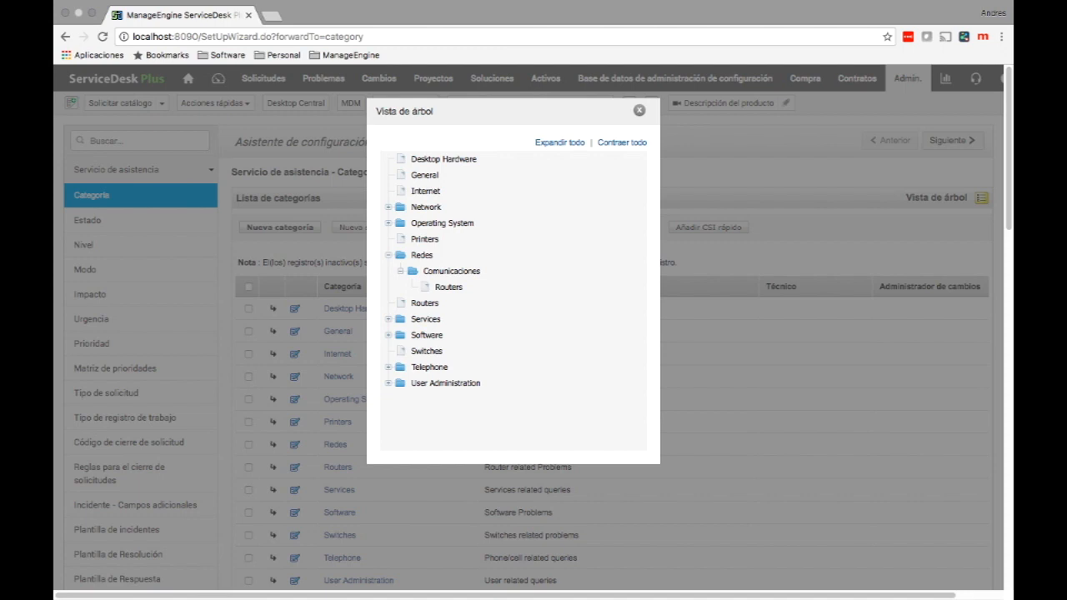
key("Escape")
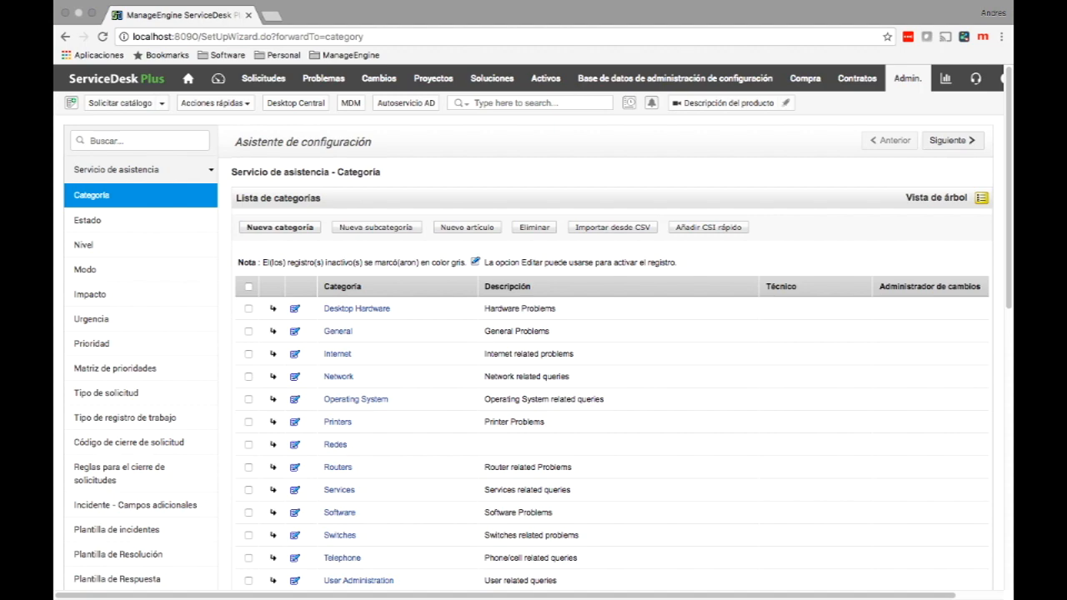
Add an in-progress status named Escalado a proveedor with its timer kept running.
left_click(87, 220)
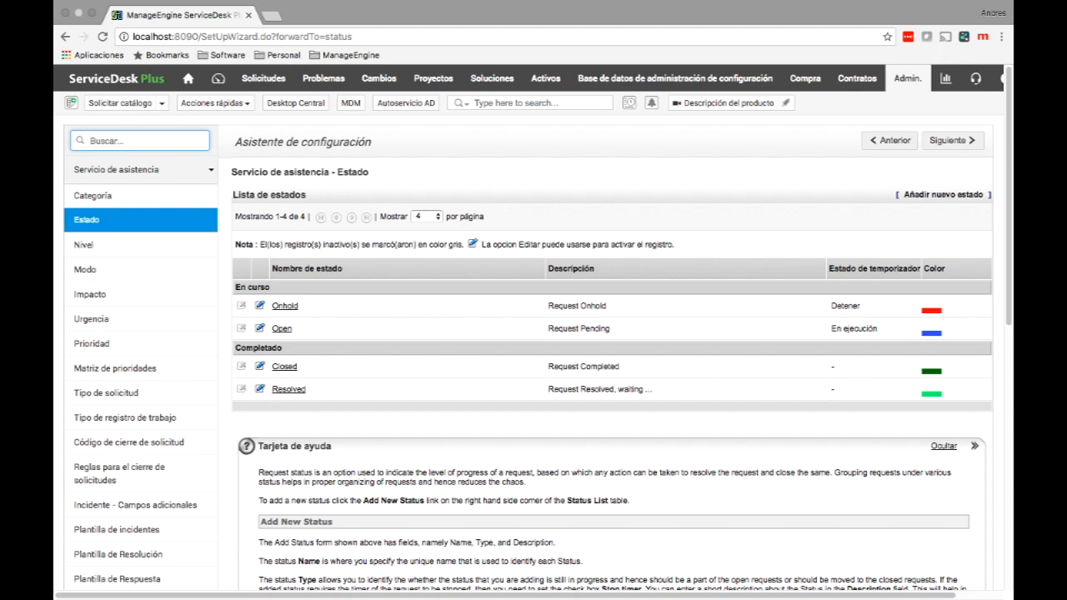
left_click(943, 194)
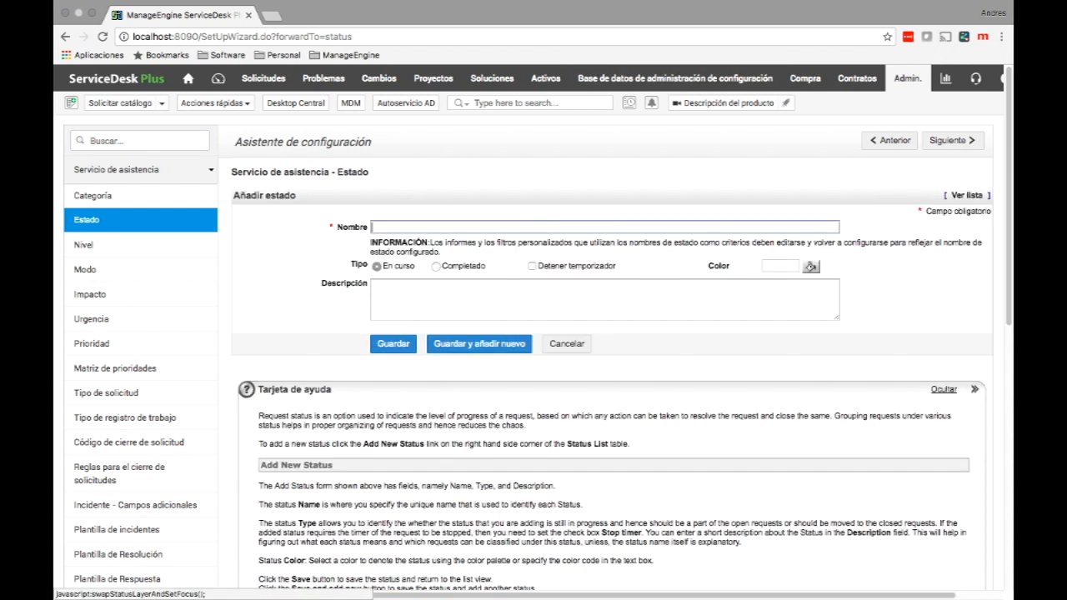
type("Es")
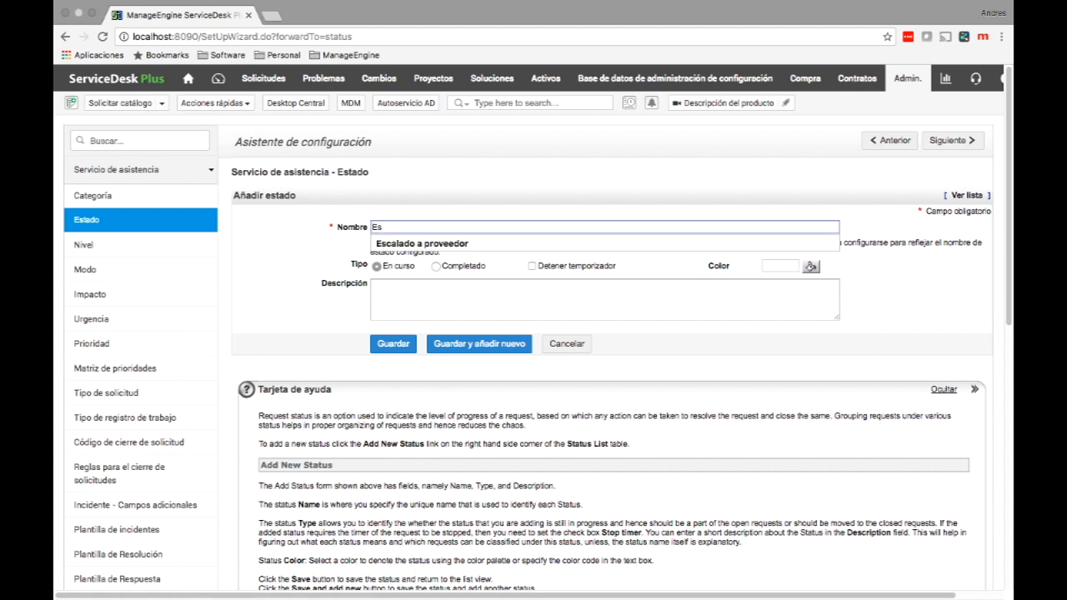
key("Down")
key("Return")
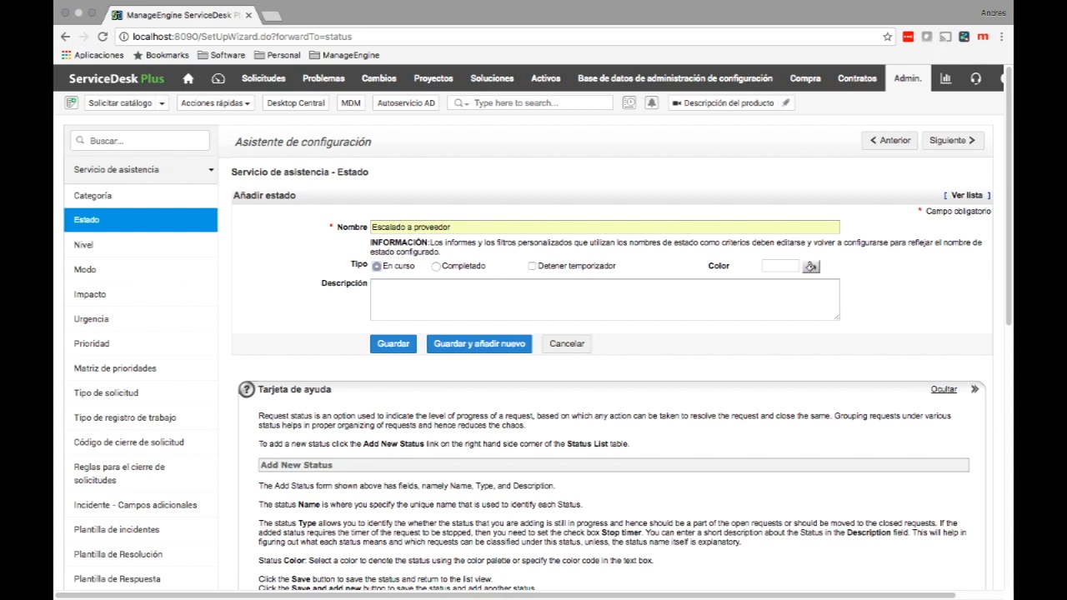
left_click(532, 266)
left_click(532, 266)
left_click_drag(377, 266, 489, 266)
left_click(500, 267)
left_click(392, 344)
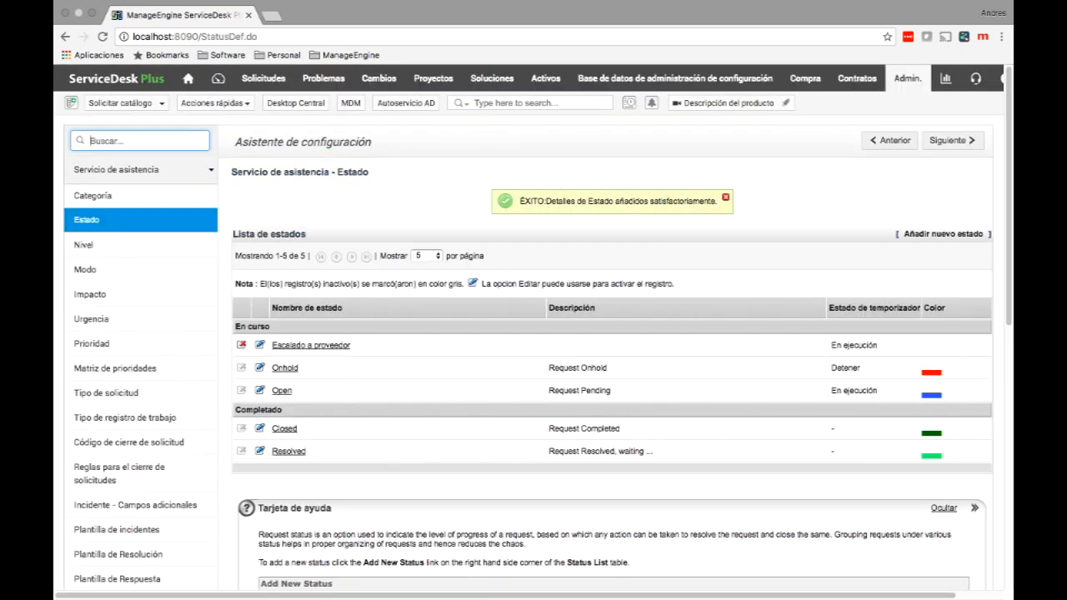
Rename the Open status to Abierto.
left_click(282, 390)
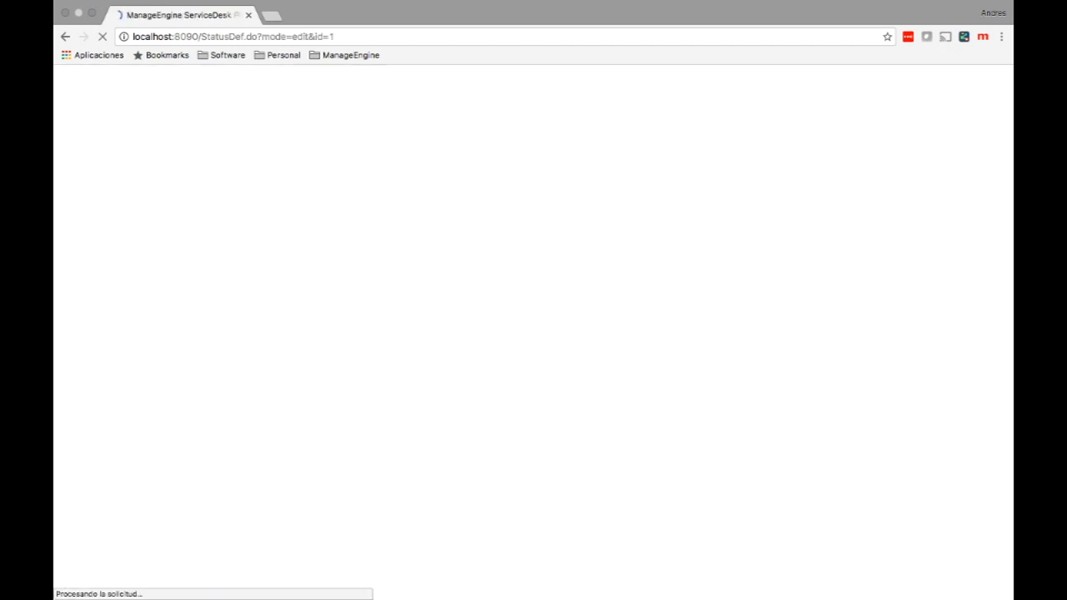
double_click(382, 226)
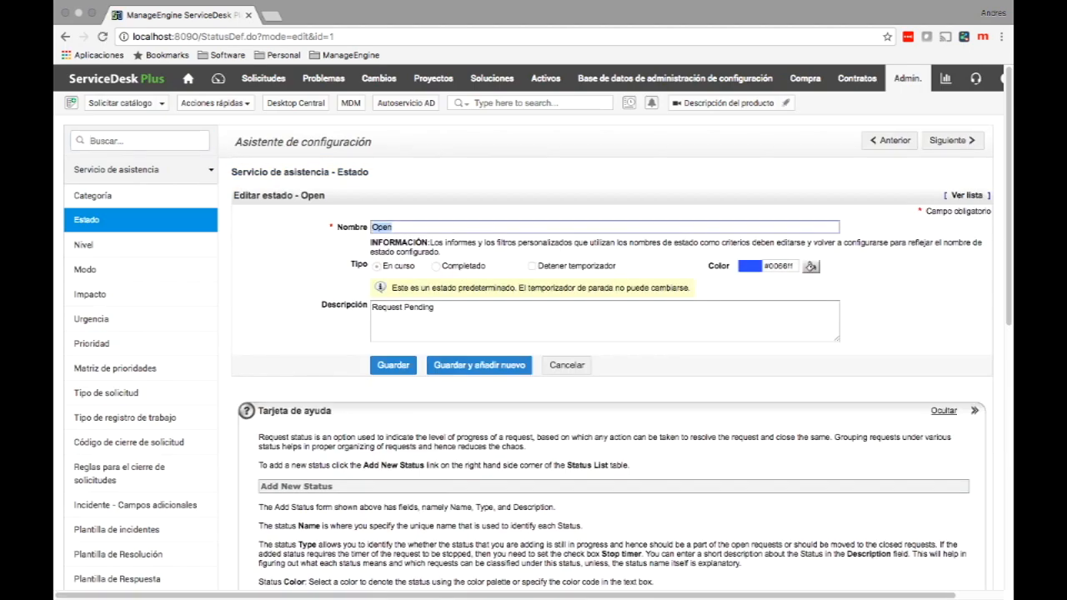
type("Abierto")
left_click(393, 365)
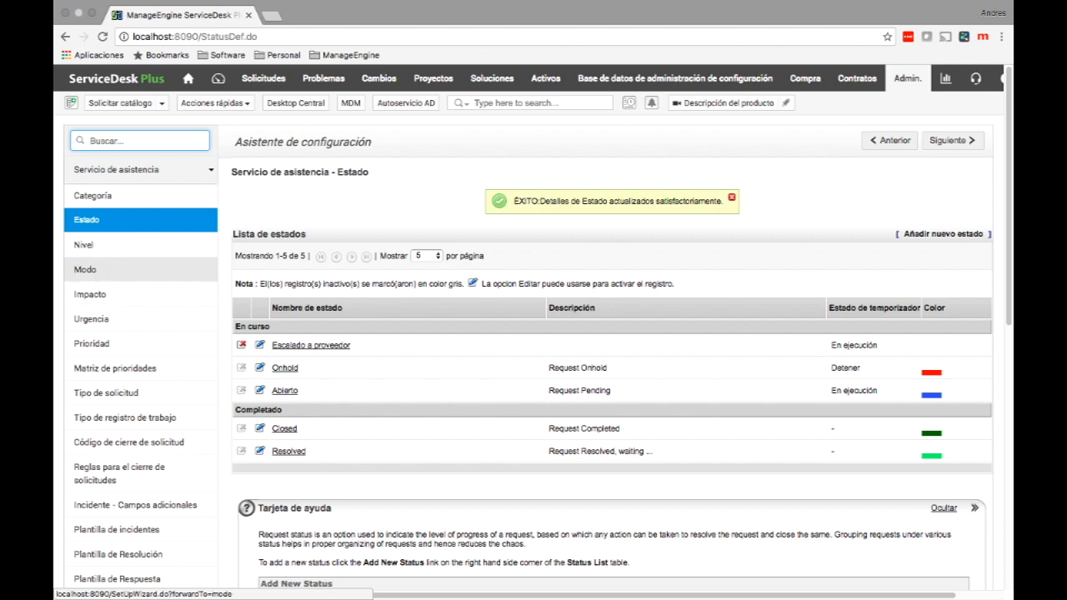
Add a new request mode named Skype in the Modo settings.
left_click(85, 269)
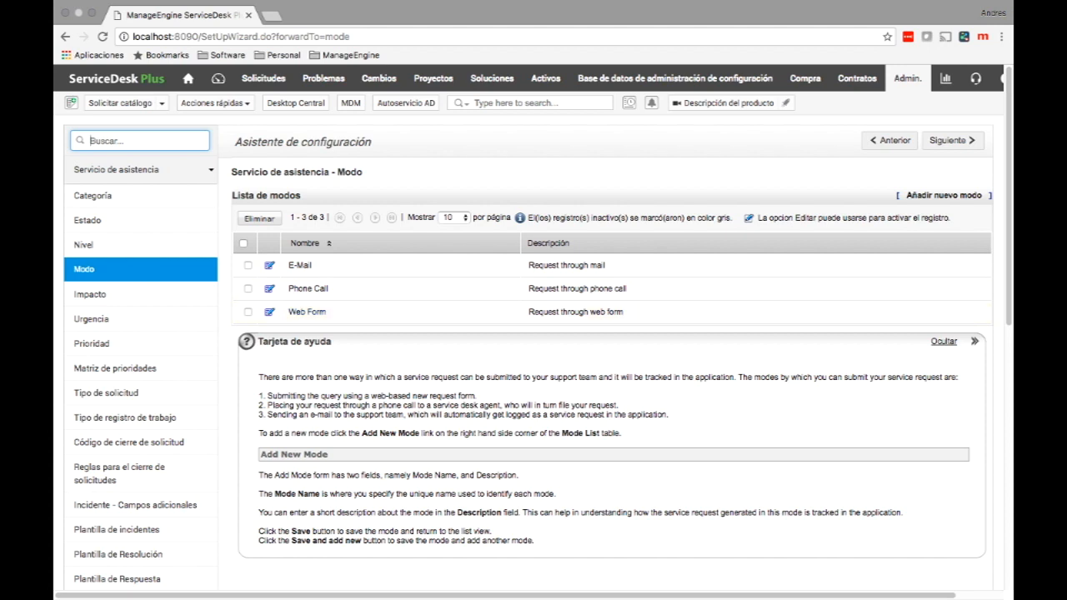
left_click(945, 195)
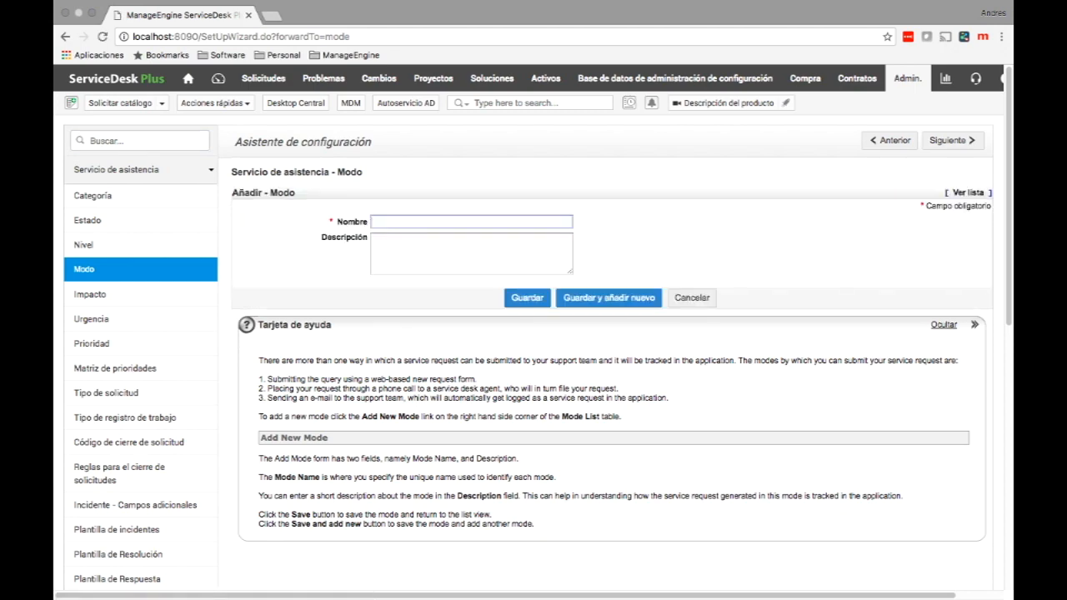
type("Skype")
key("Return")
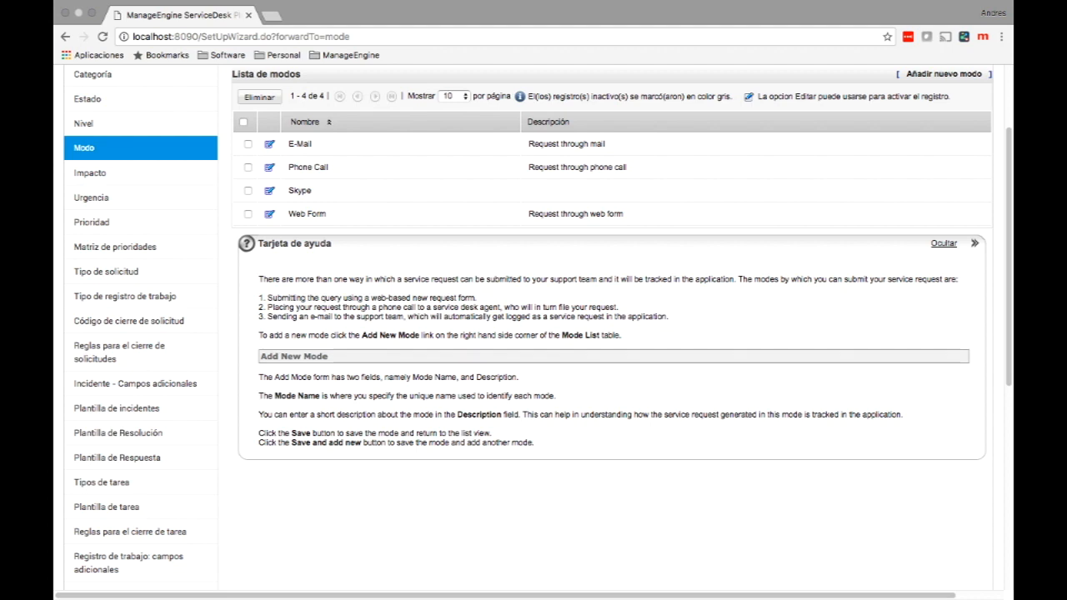
left_click(92, 222)
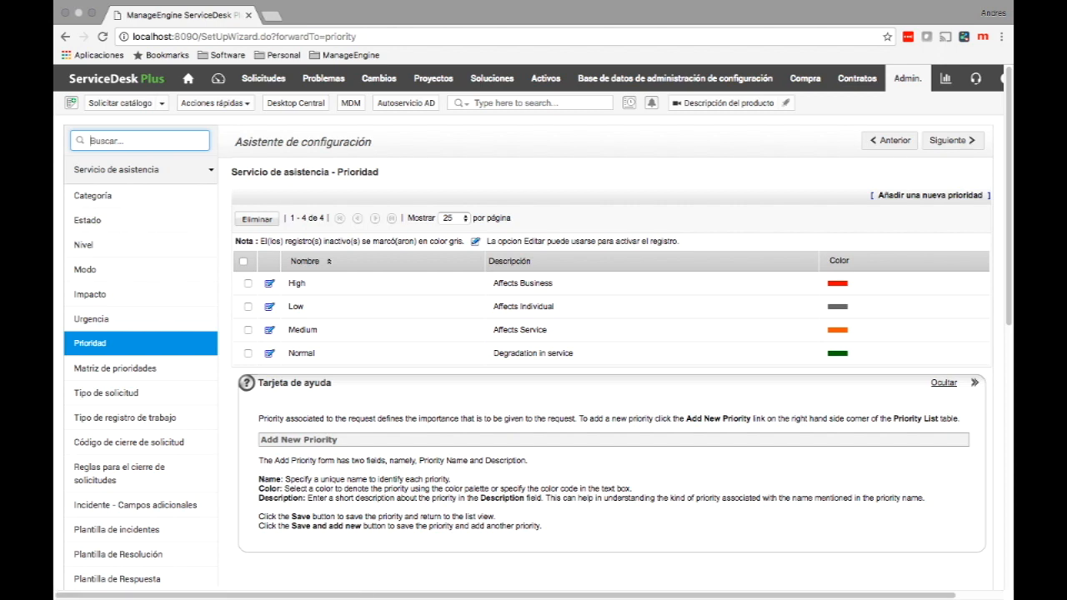
Rename the High priority to Alto.
left_click(242, 261)
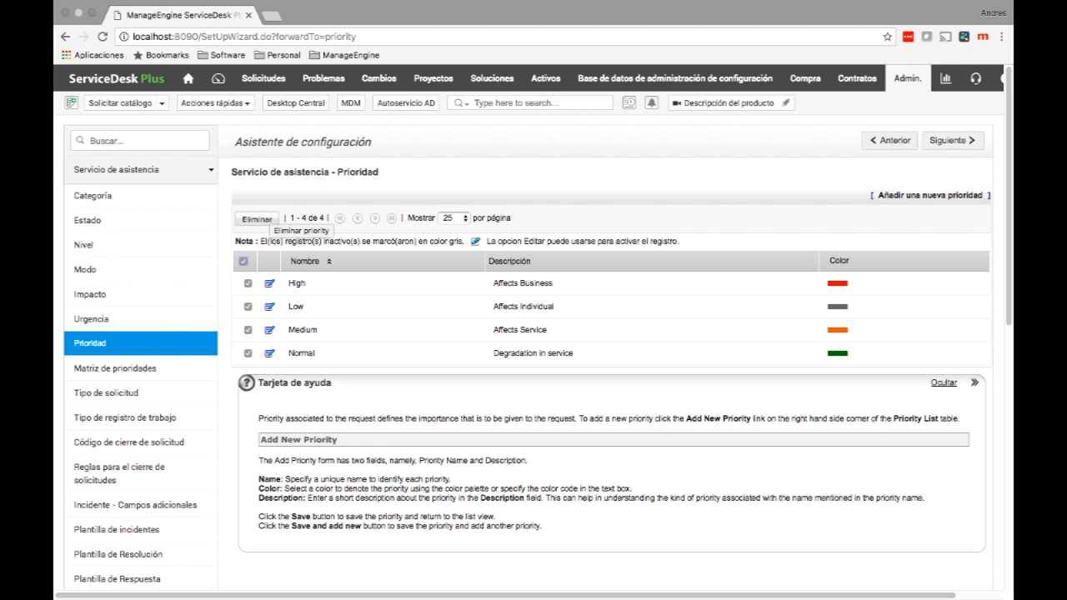
left_click(244, 261)
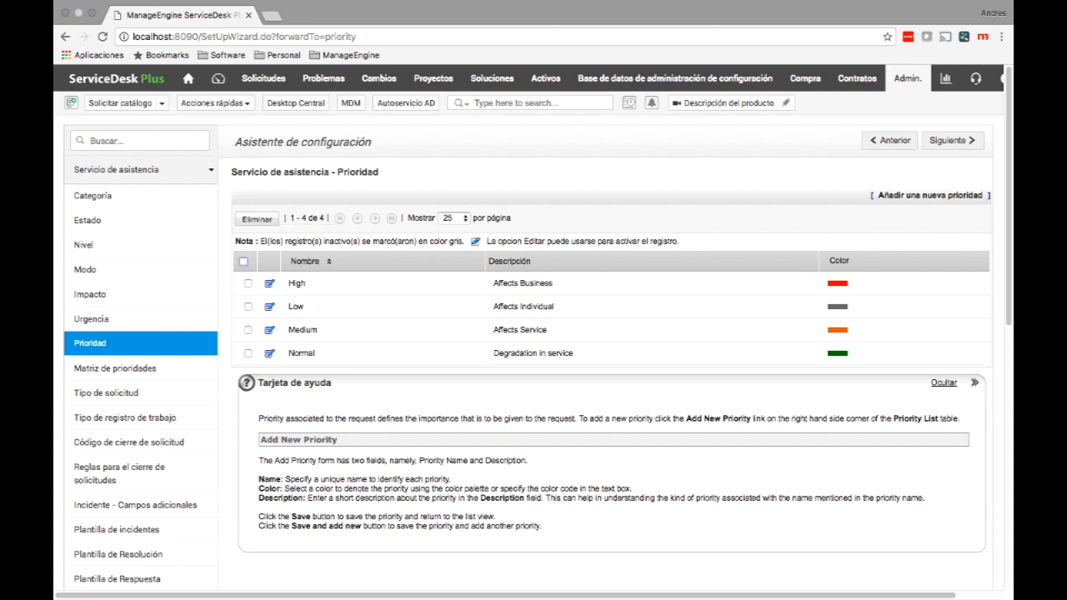
left_click(270, 283)
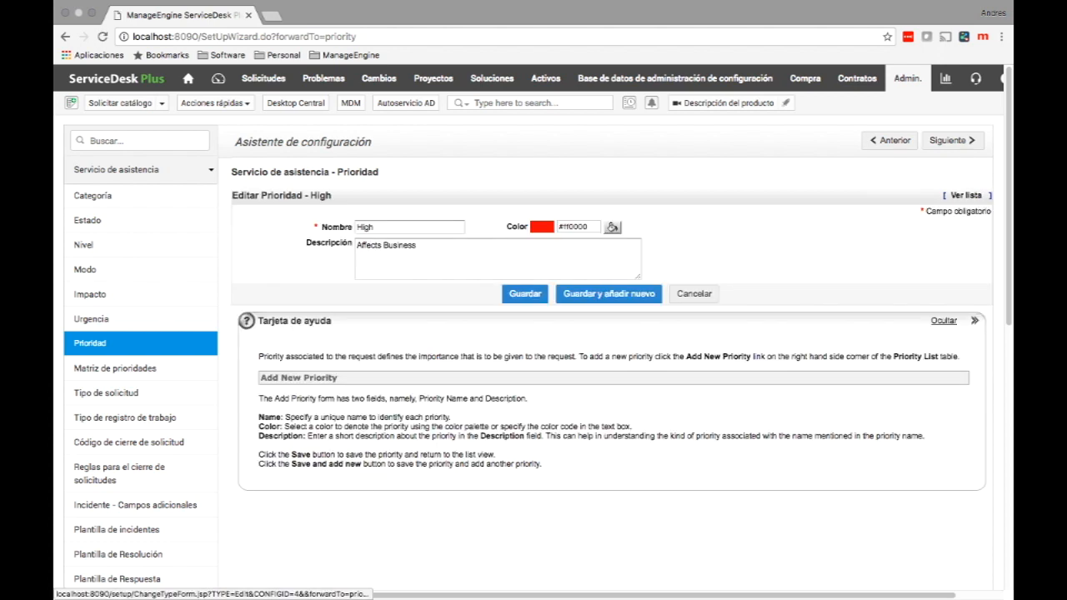
double_click(365, 227)
type("Alto")
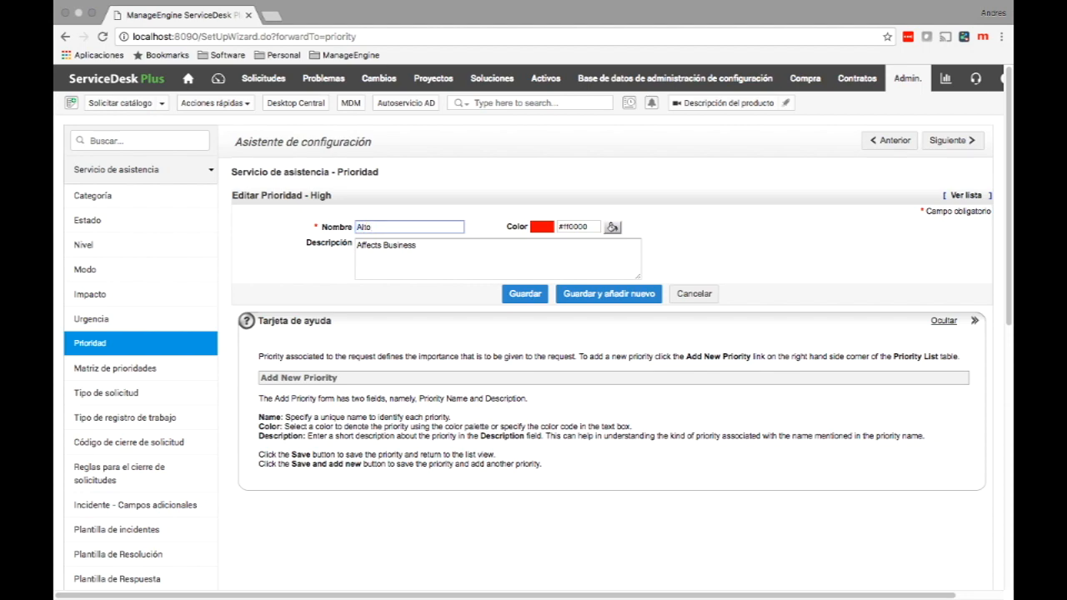
left_click(525, 294)
scroll(524, 293, "down", 3)
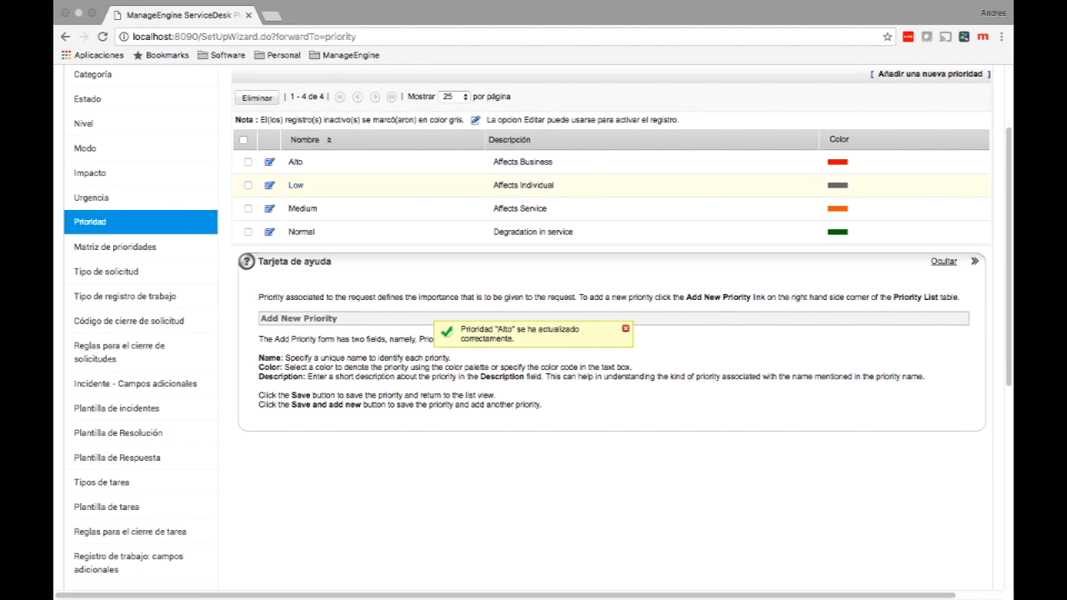
Rename the Low priority to Baja.
left_click(270, 185)
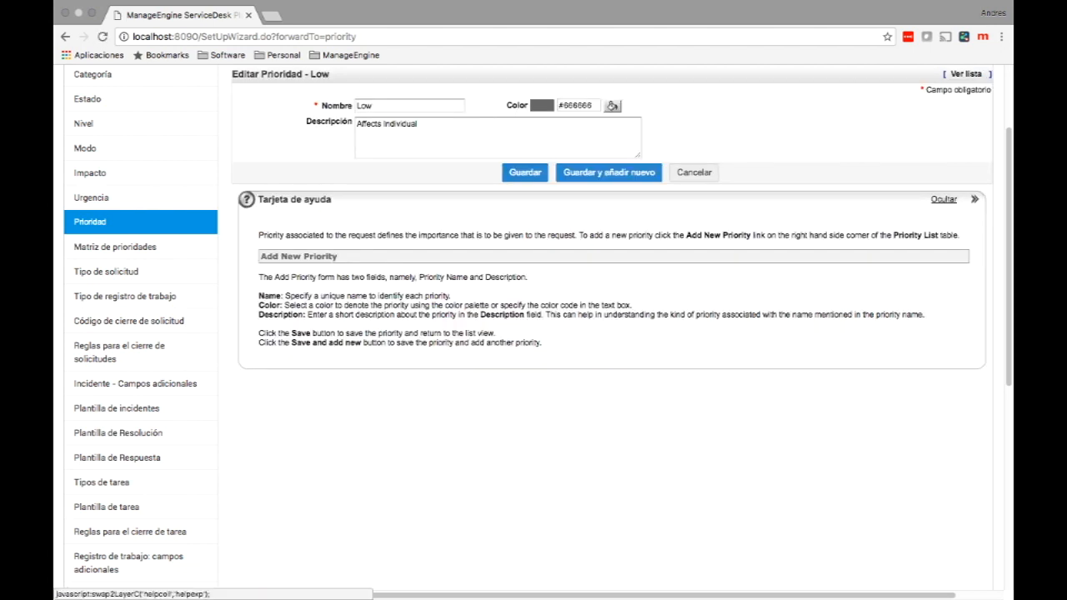
left_click_drag(469, 106, 350, 98)
left_click(387, 106)
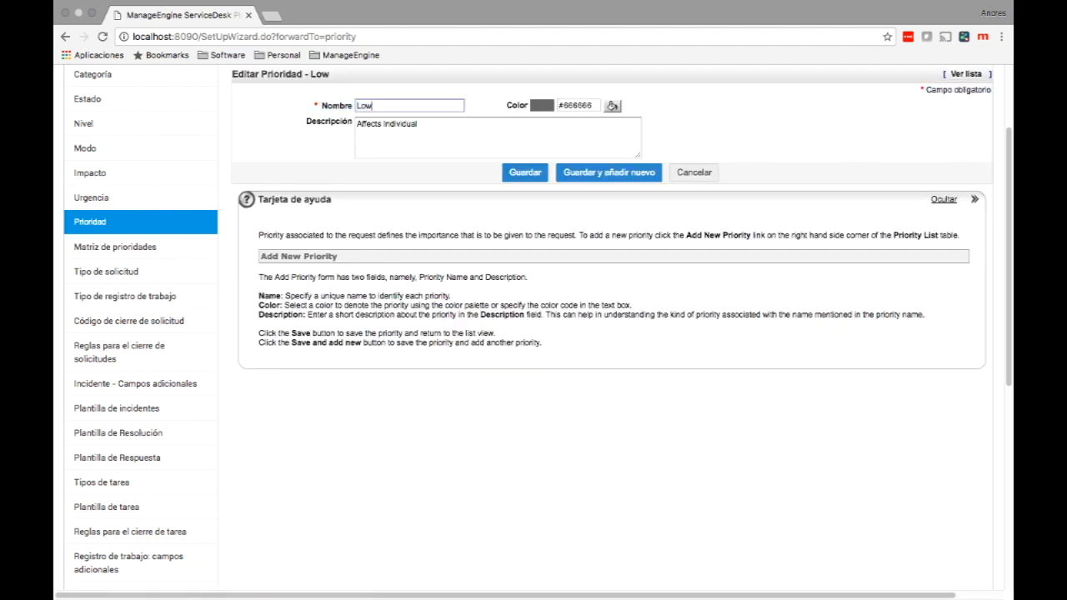
key("super+a")
key("BackSpace")
type("Baja")
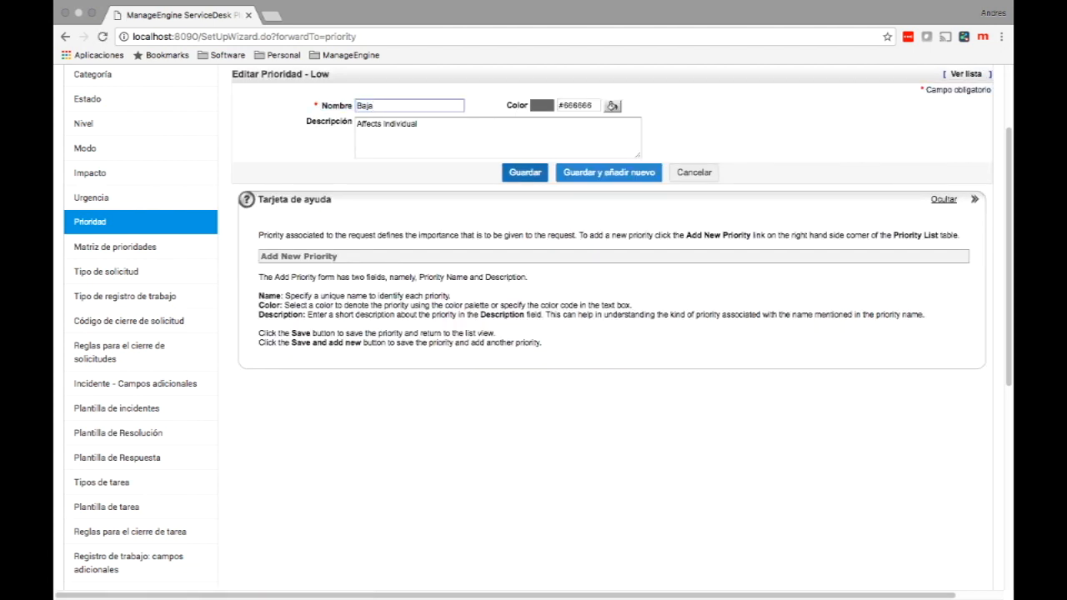
left_click(524, 172)
Rename the Medium priority to Media.
left_click(270, 208)
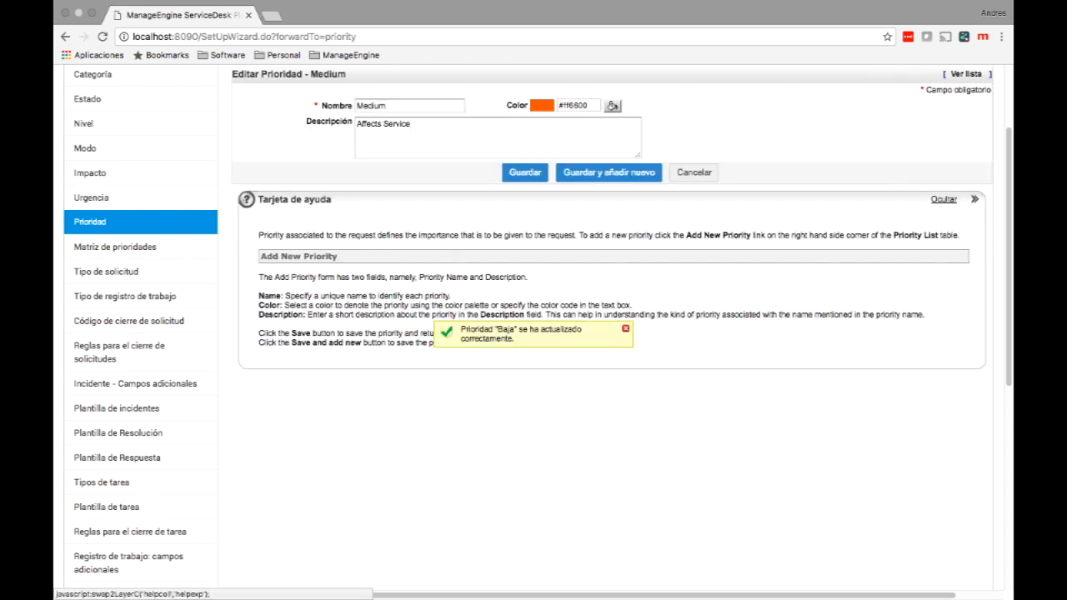
left_click(391, 106)
key("BackSpace")
key("BackSpace")
key("BackSpace")
type("ia")
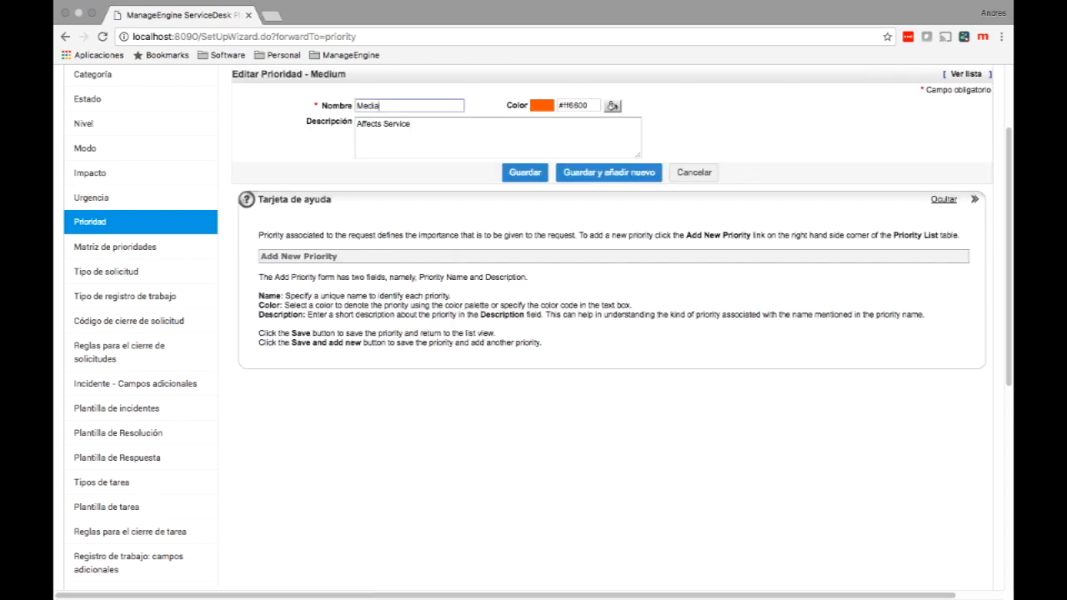
left_click(525, 172)
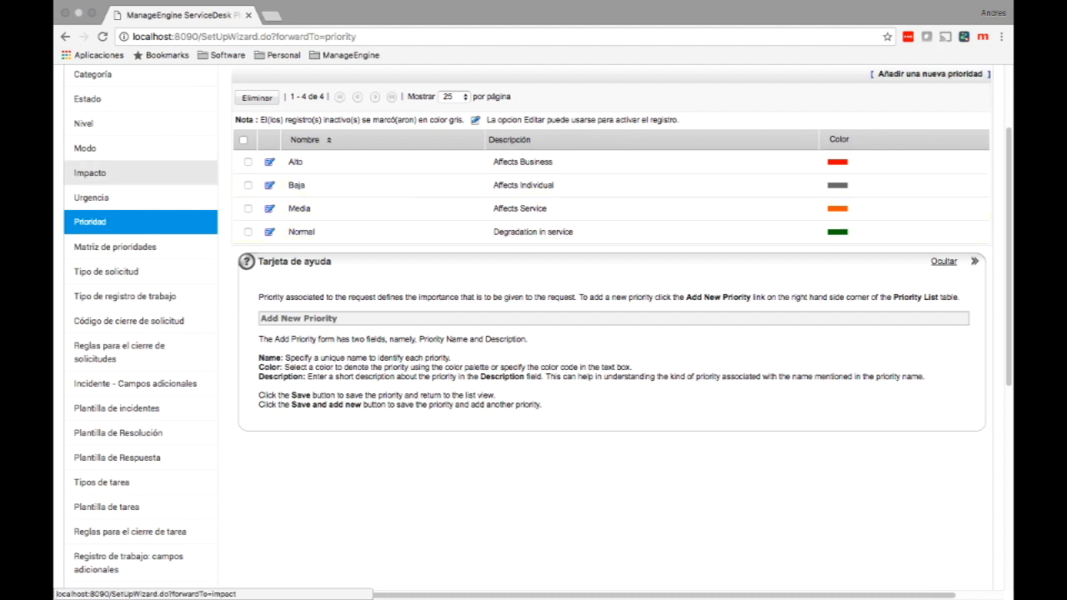
left_click(91, 197)
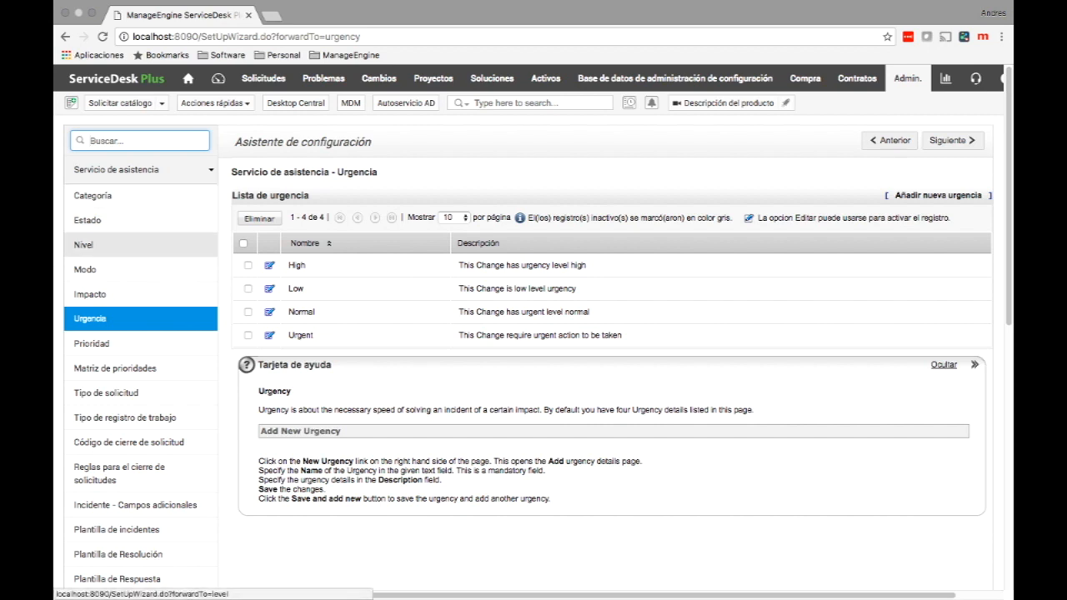
Review the Impacto list, then view the Matriz de prioridades page.
left_click(90, 294)
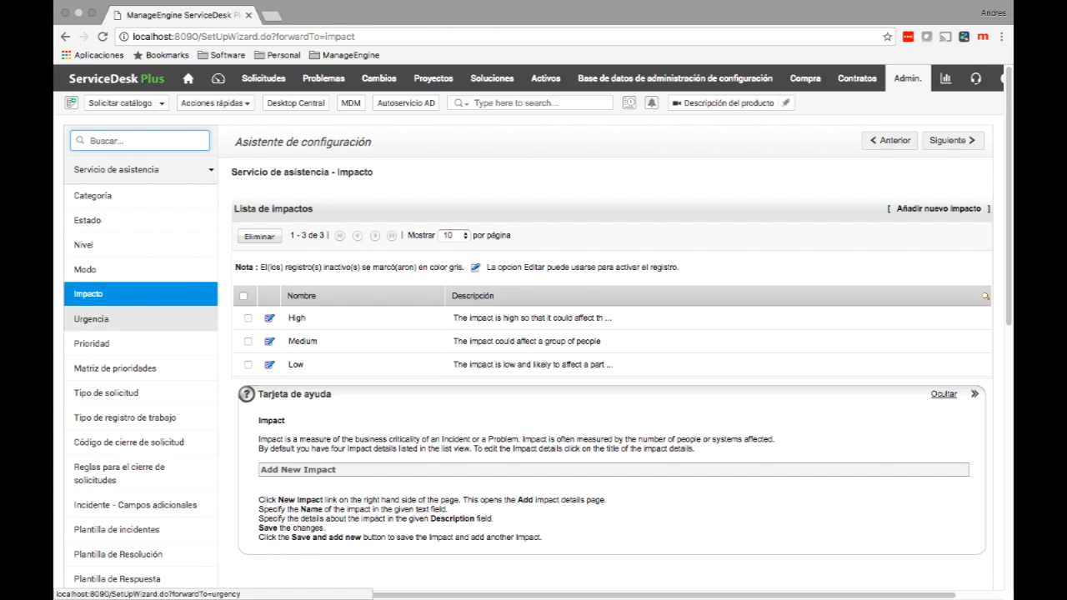
left_click(116, 368)
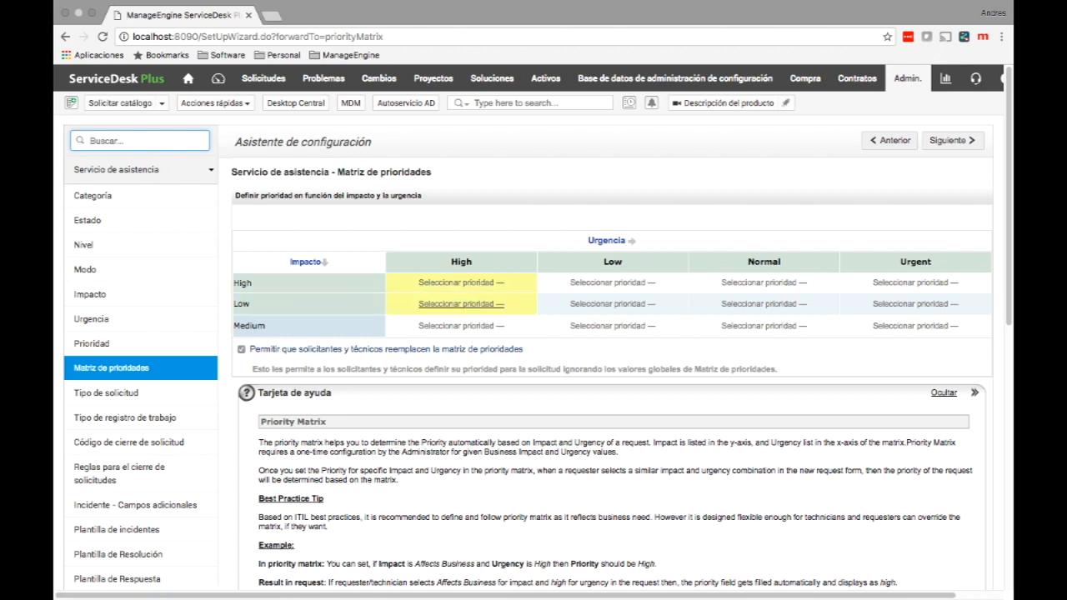
Set the Low-impact, High-urgency matrix cell to Baja and disable requester and technician overrides.
left_click(461, 303)
left_click(461, 303)
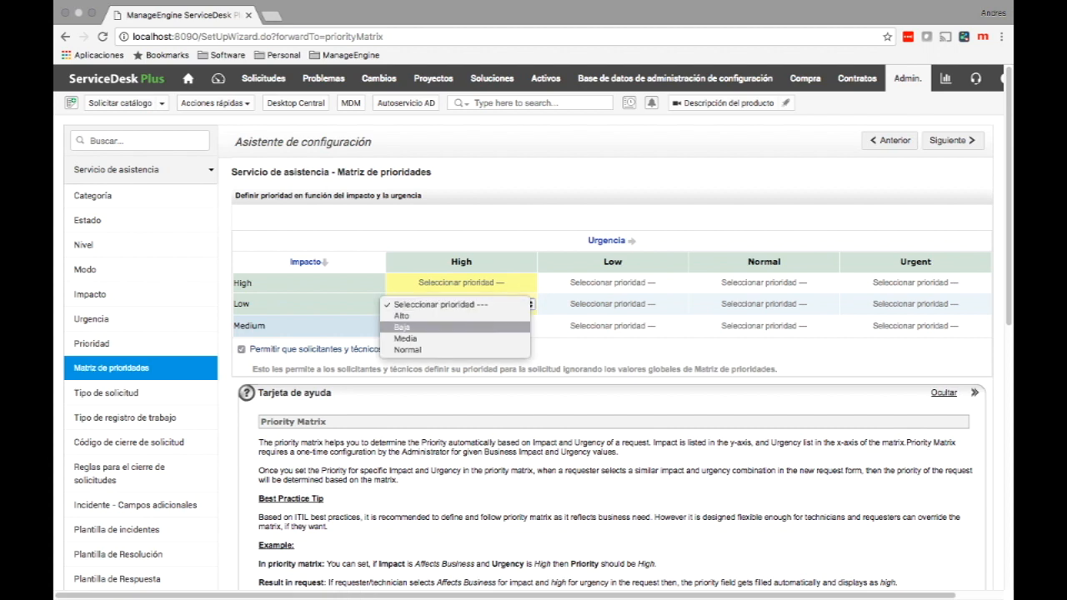
left_click(409, 326)
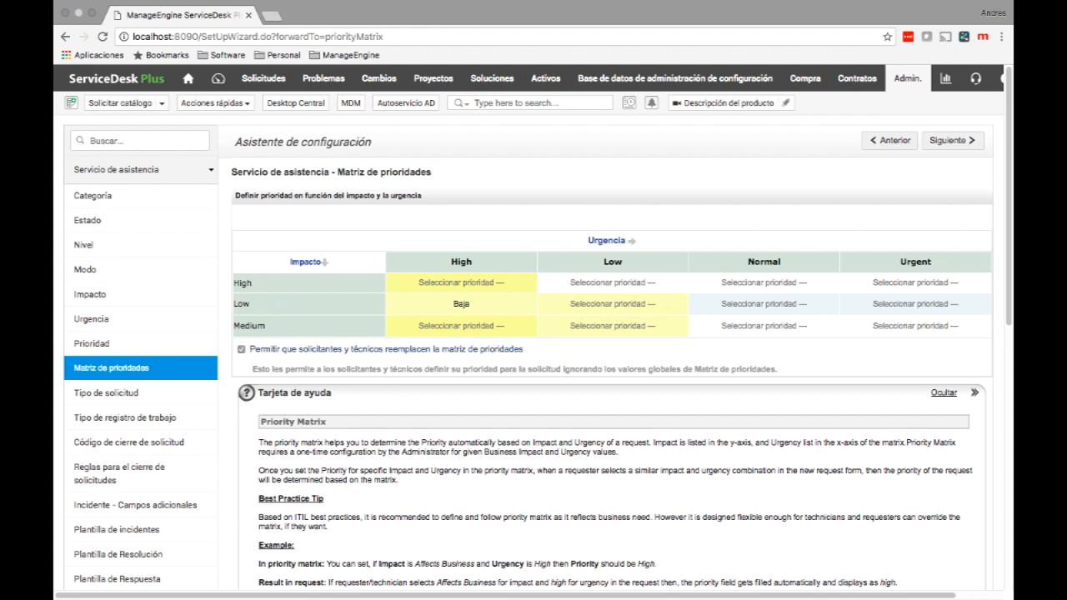
left_click(241, 349)
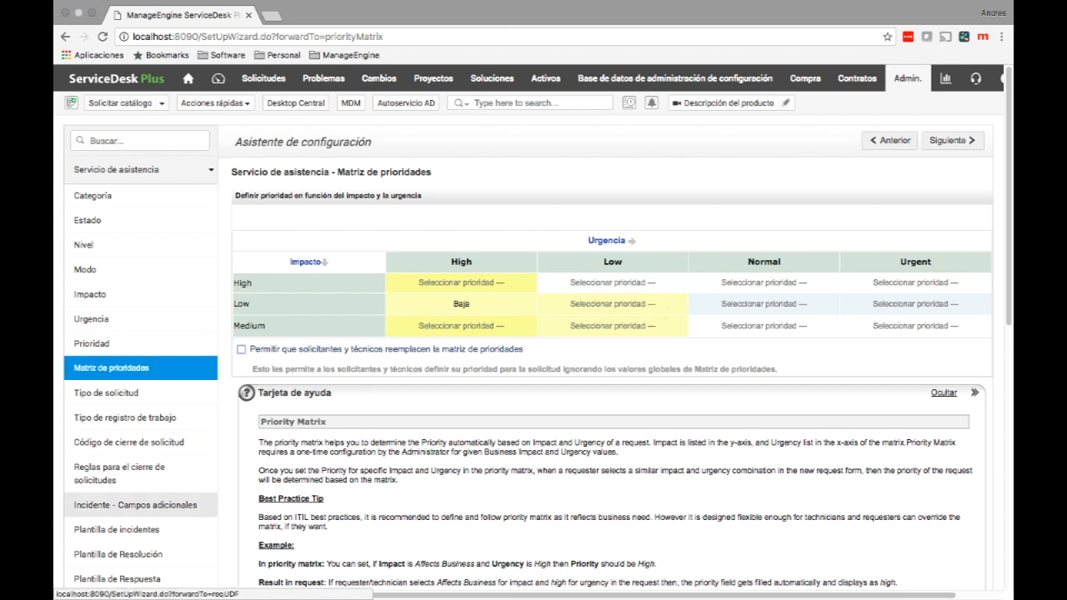
left_click(135, 504)
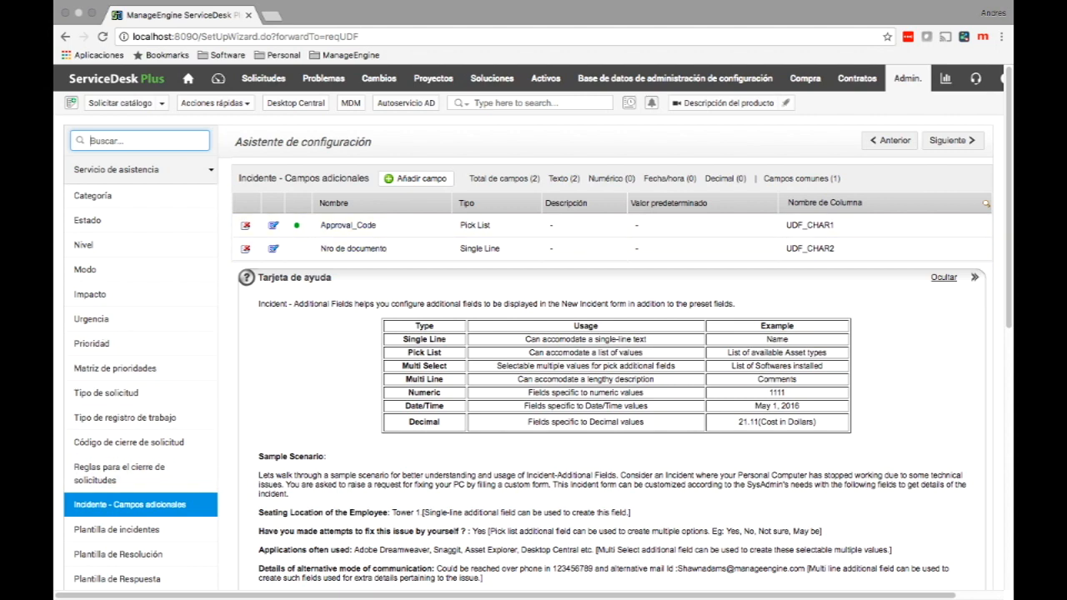
Create an incident pick-list field named Combo with values 1, 2, 3 and 4.
left_click(412, 179)
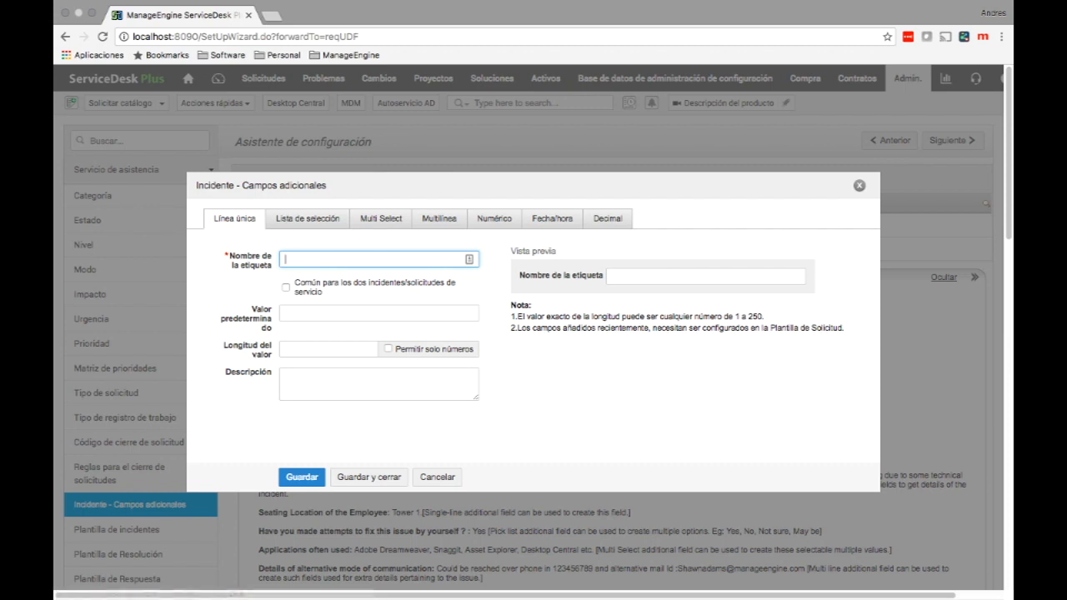
left_click(308, 218)
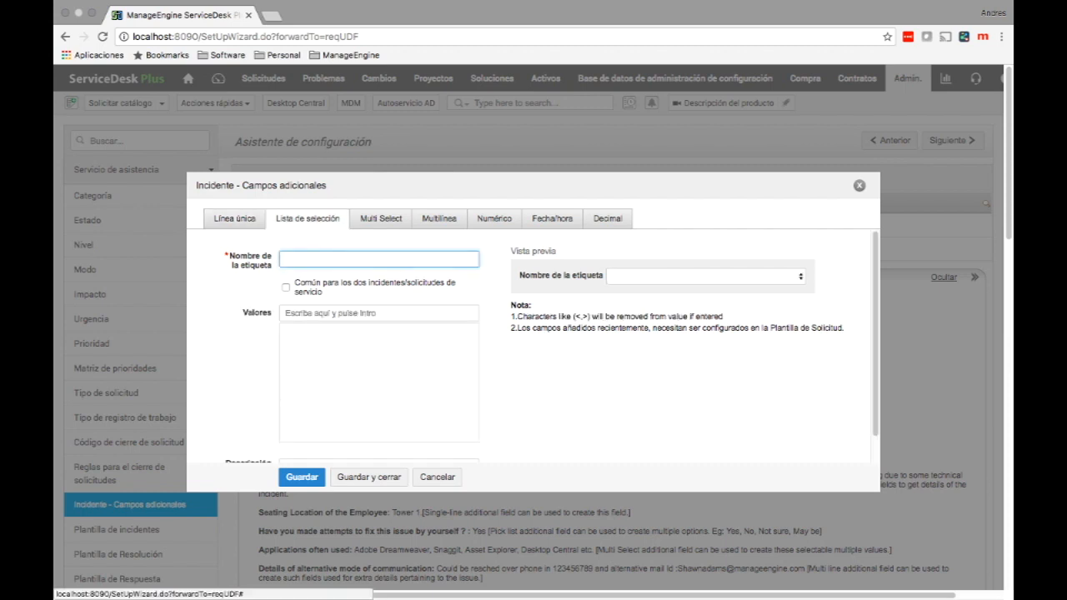
type("Combo")
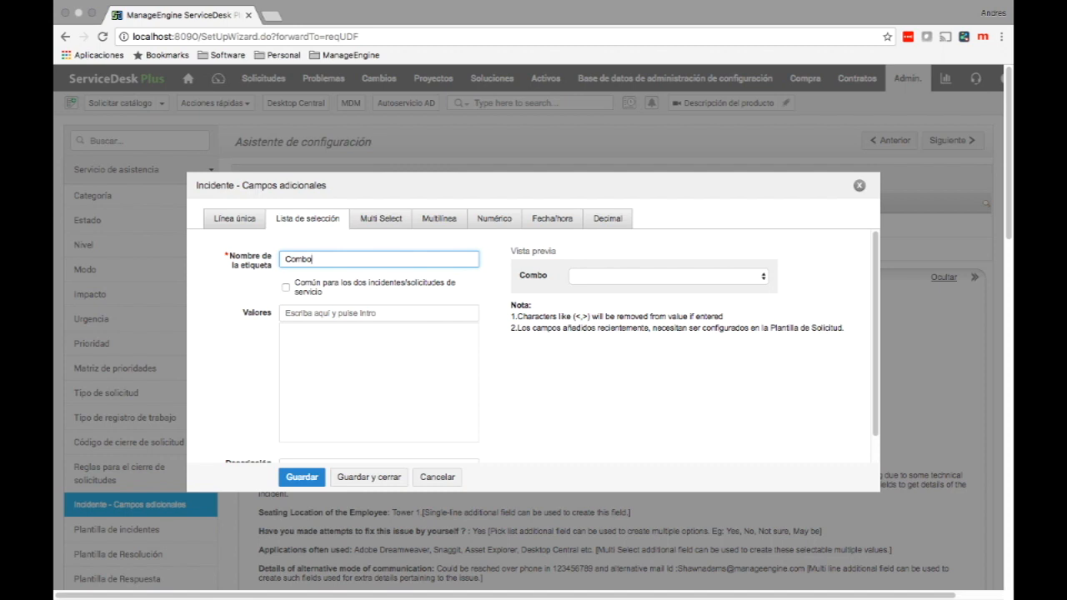
key("Tab")
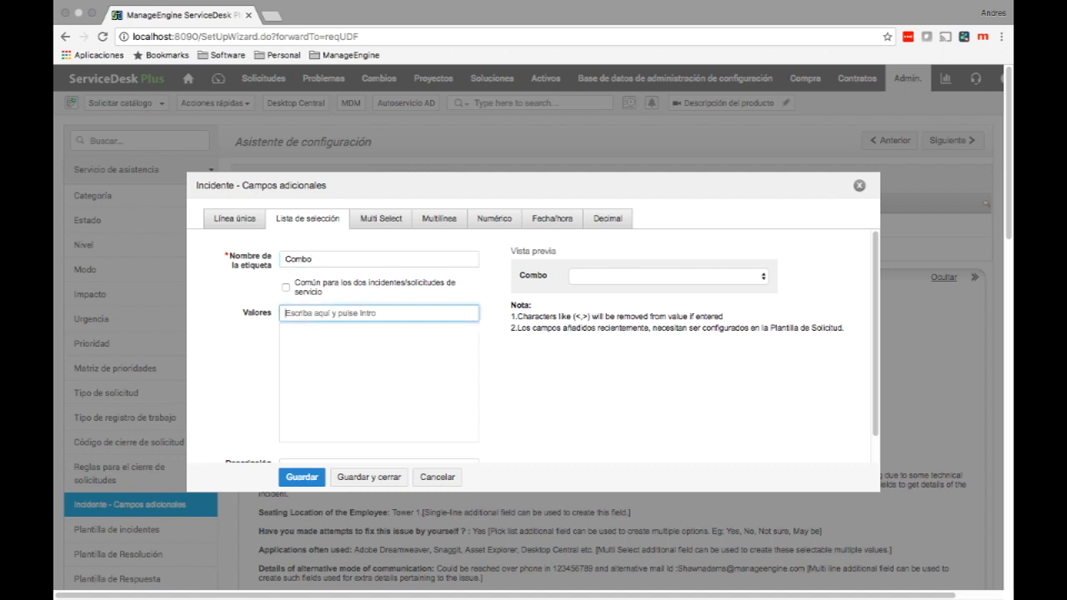
type("1")
key("Return")
type("2")
key("Return")
type("3")
key("Return")
type("4")
key("Return")
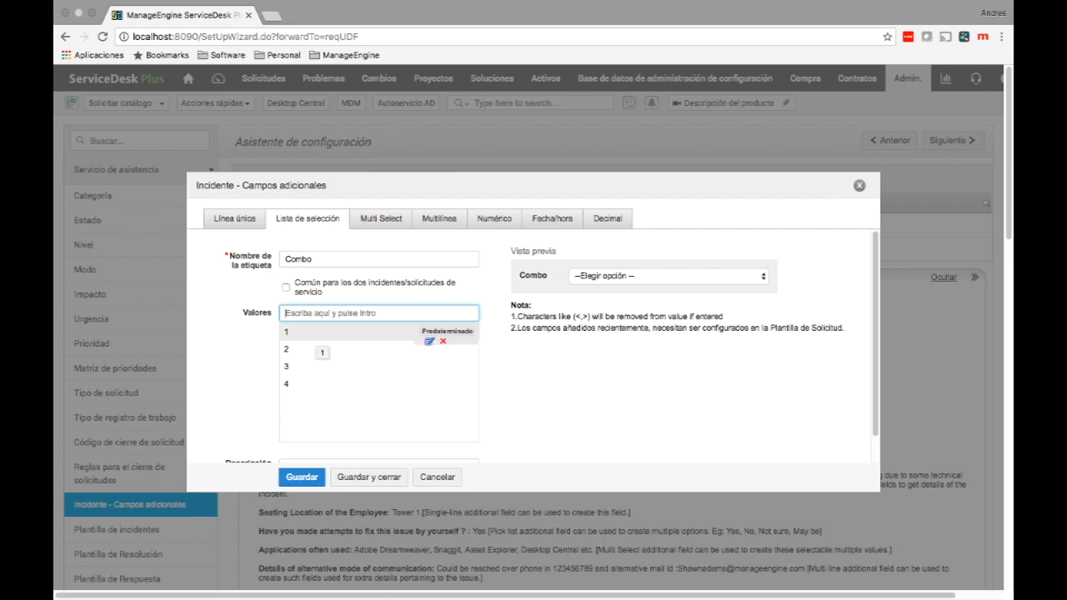
Make 1 the Combo field's default, share it with service requests, and save.
left_click(316, 333)
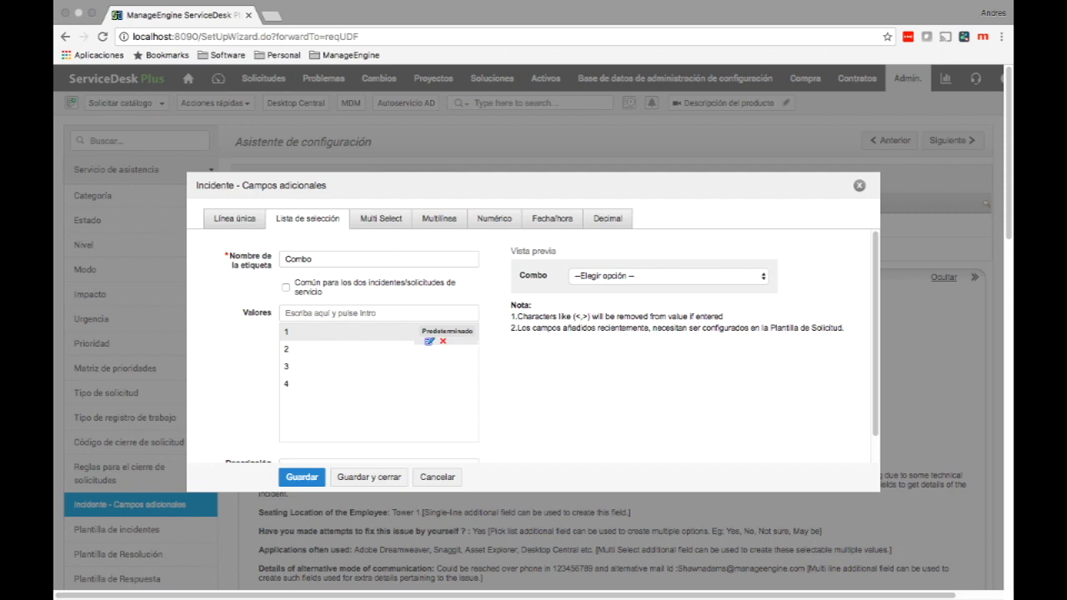
left_click(447, 331)
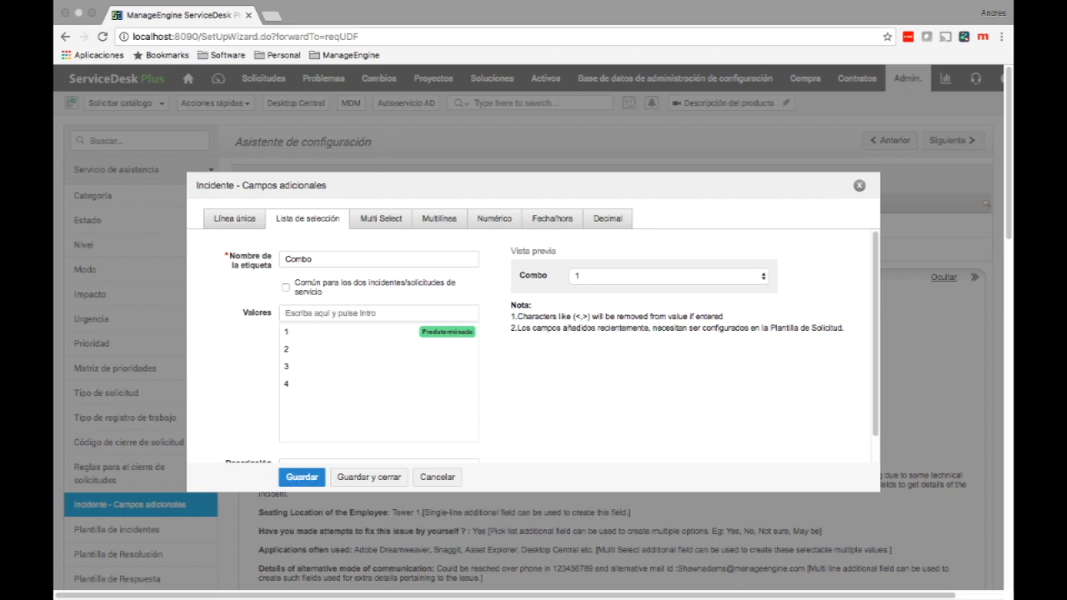
left_click(327, 292)
scroll(551, 347, "down", 1)
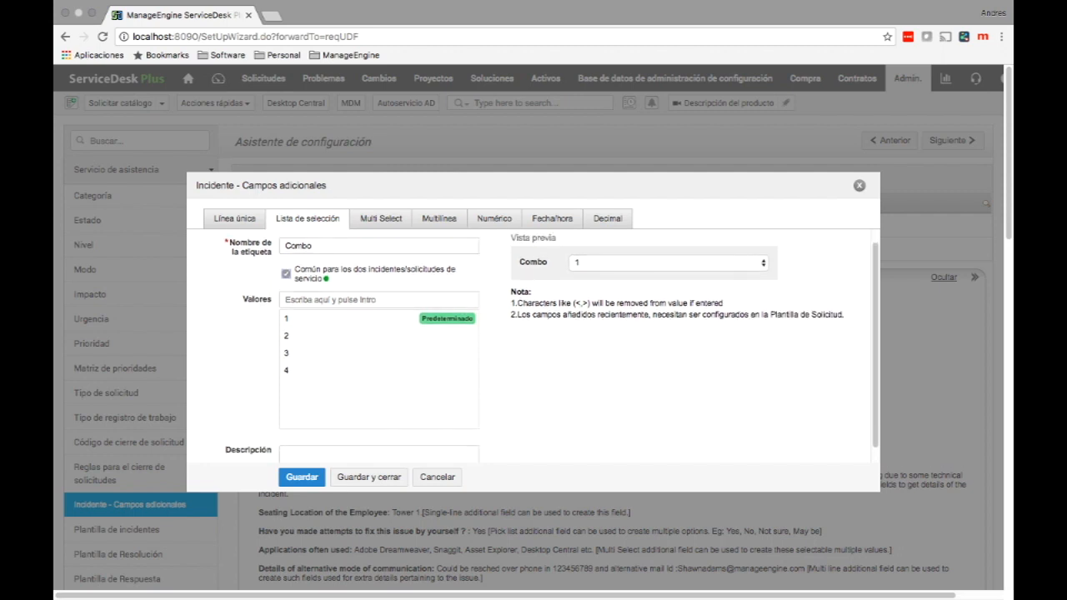
left_click(302, 477)
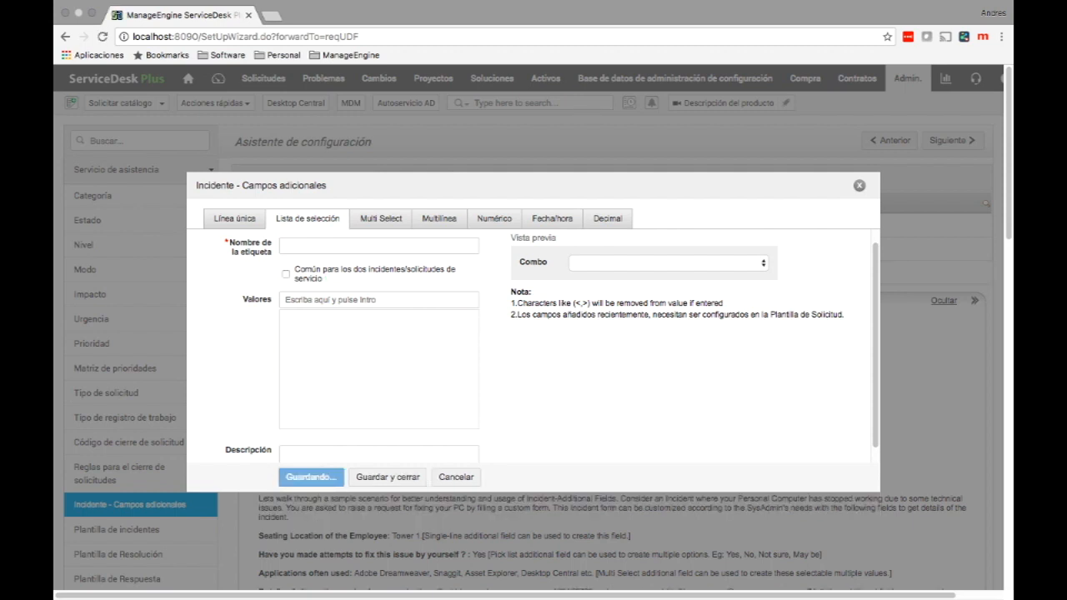
left_click(859, 185)
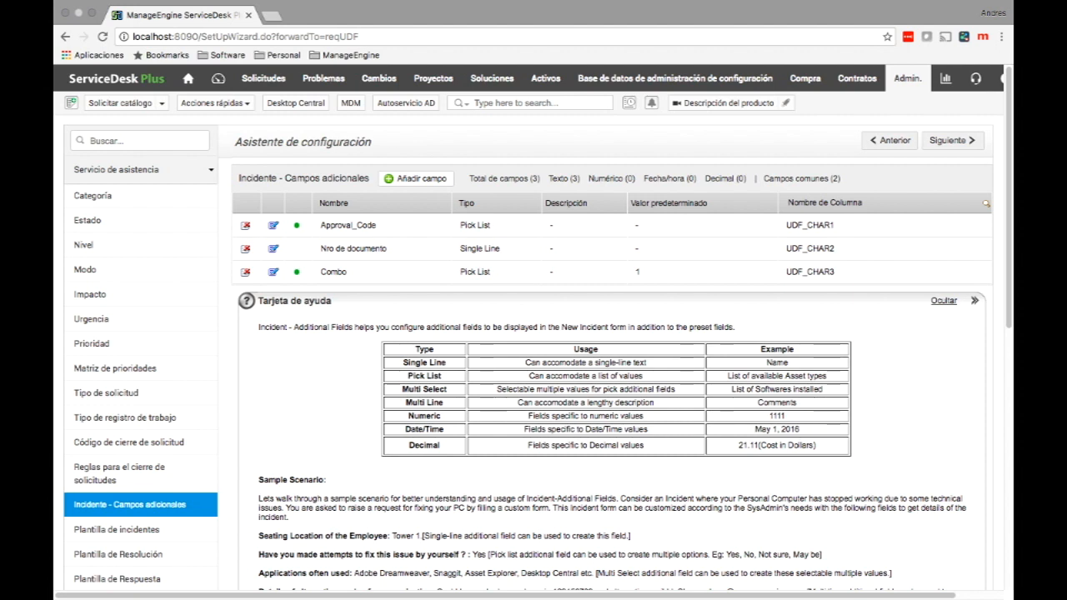
left_click(117, 530)
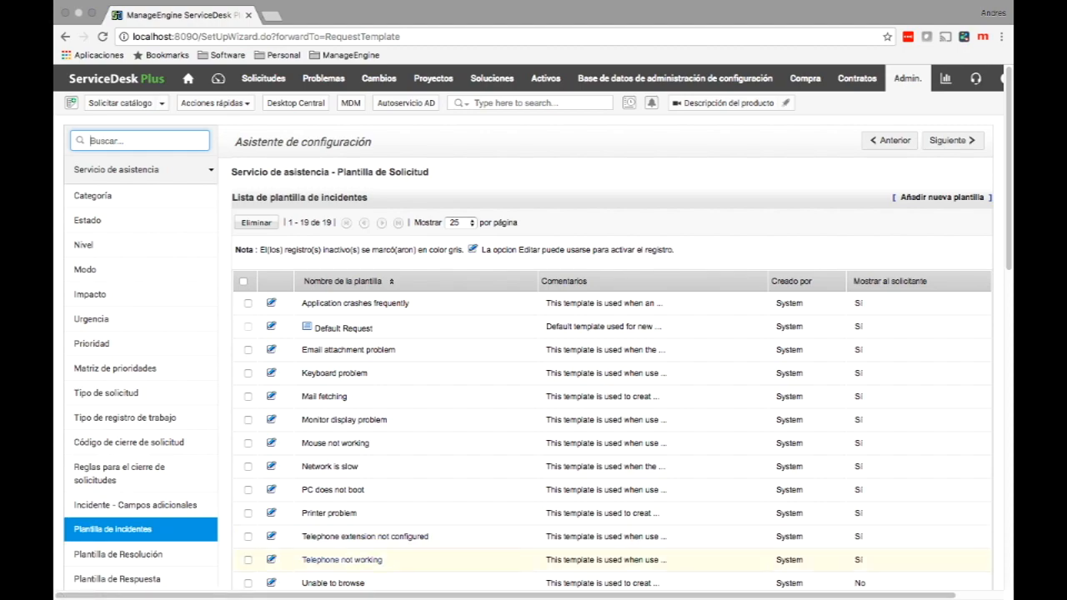
Scroll through the 19 incident templates, then select all of them and clear the selection.
scroll(333, 443, "down", 1)
scroll(333, 382, "down", 1)
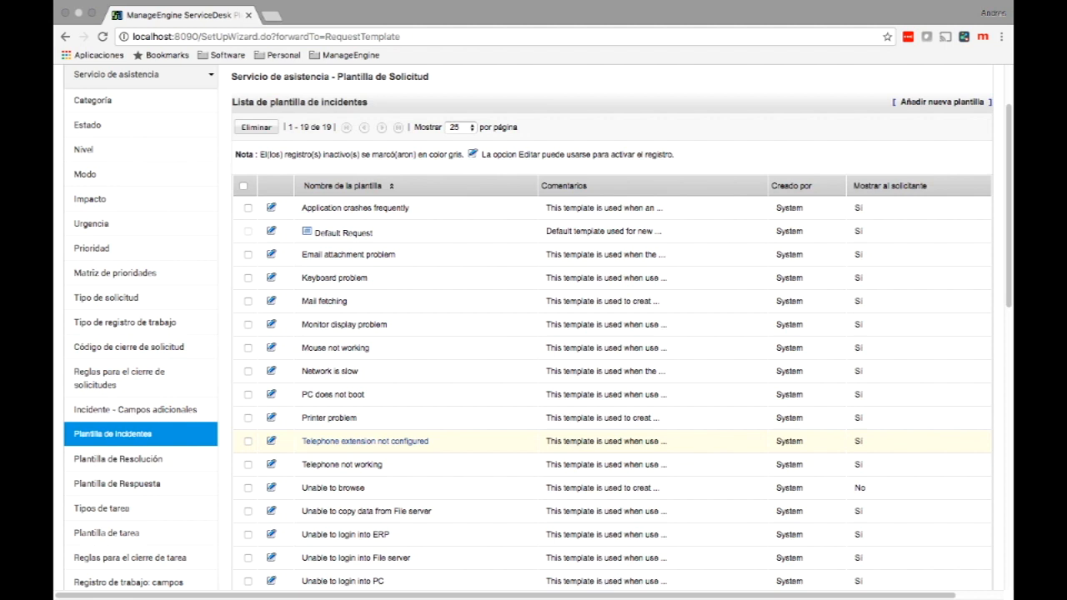
left_click(243, 186)
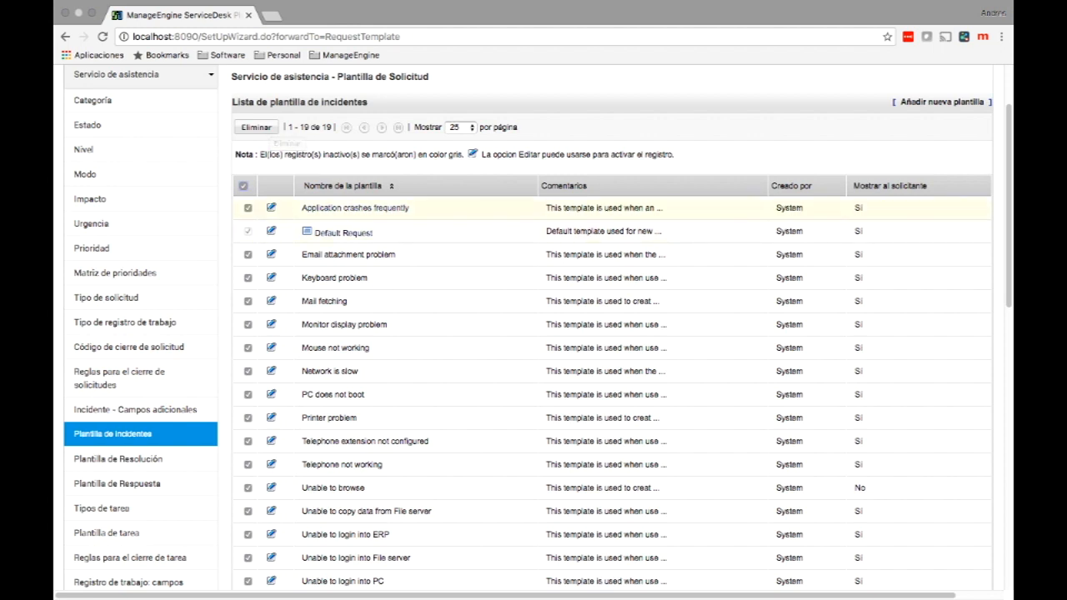
left_click(243, 186)
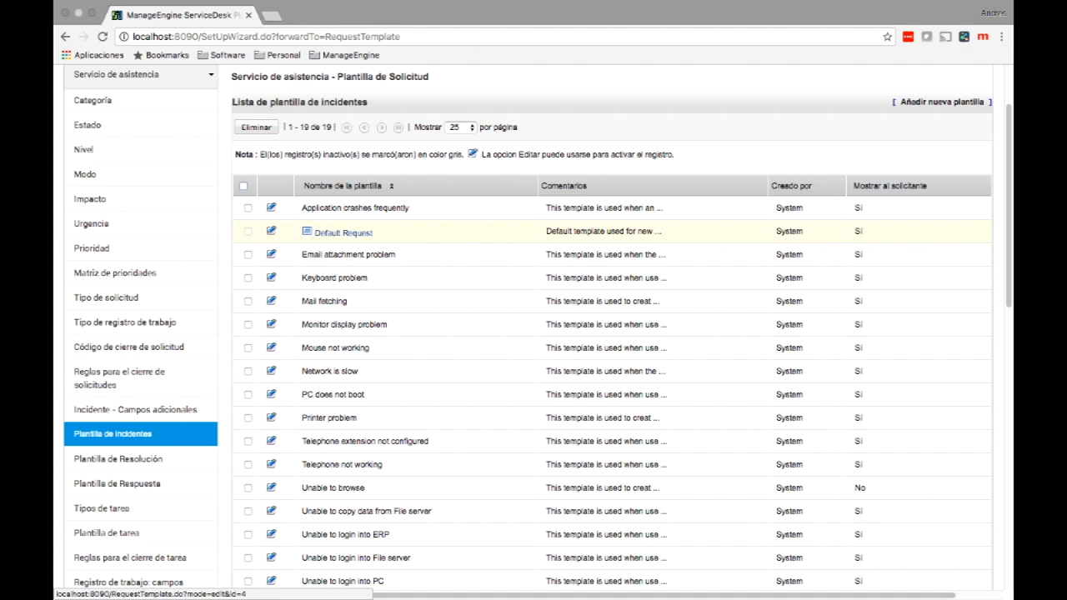
Open the Default Request incident template and scroll through its technician form.
left_click(343, 232)
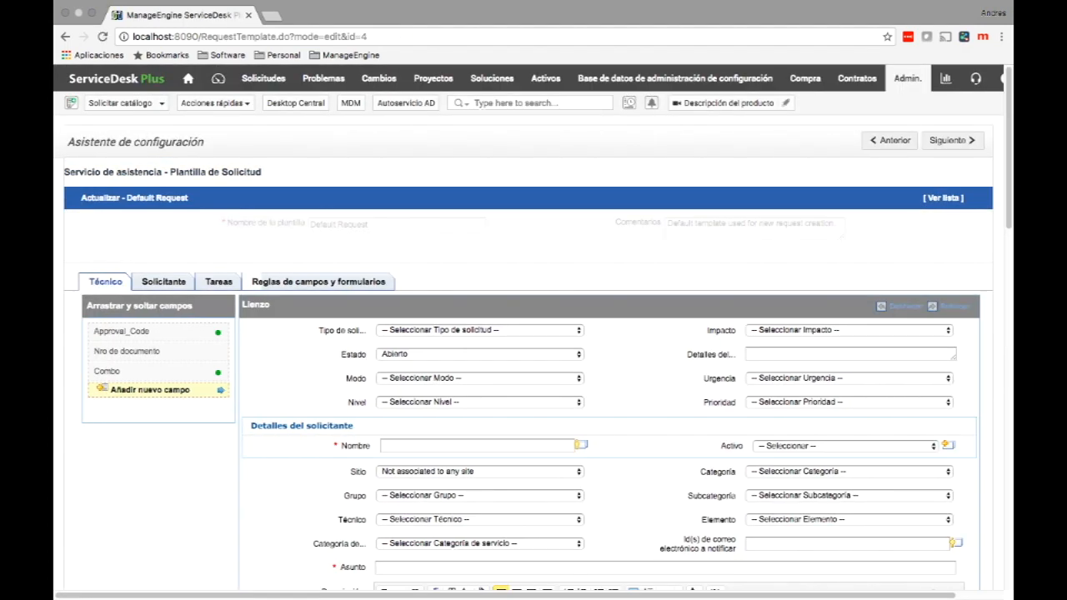
scroll(417, 275, "down", 3)
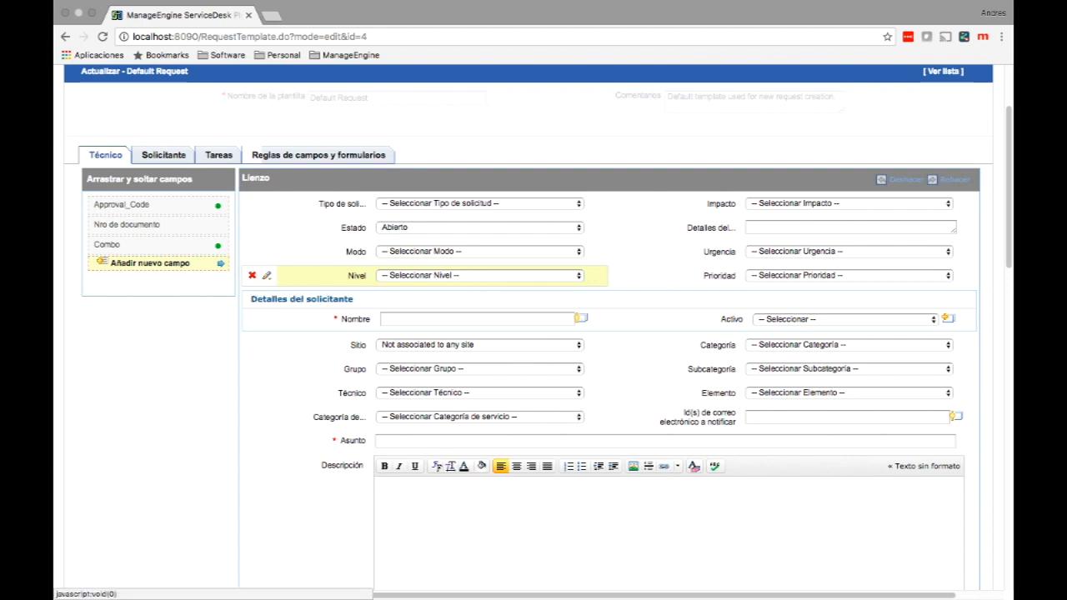
Remove the Nivel field from the Default Request form and show Prioridad's field options.
left_click(252, 275)
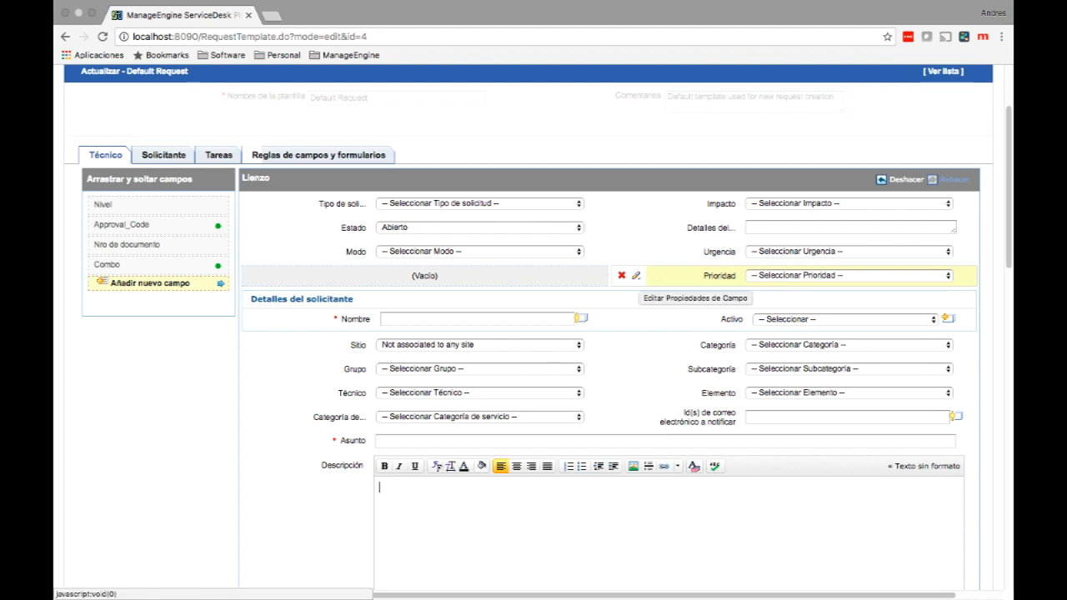
left_click(636, 275)
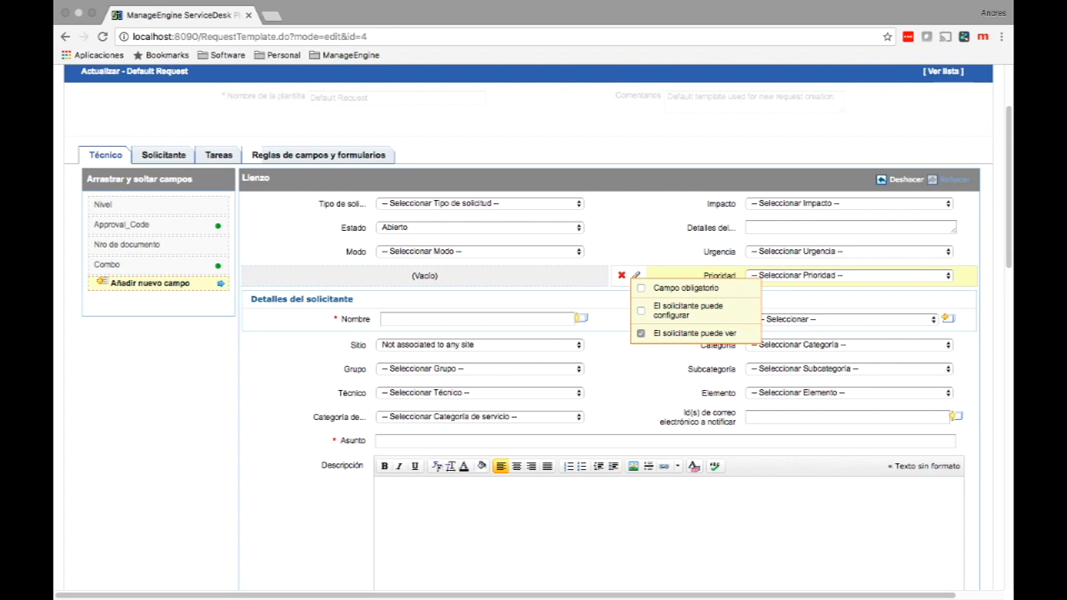
left_click(641, 333)
left_click(641, 334)
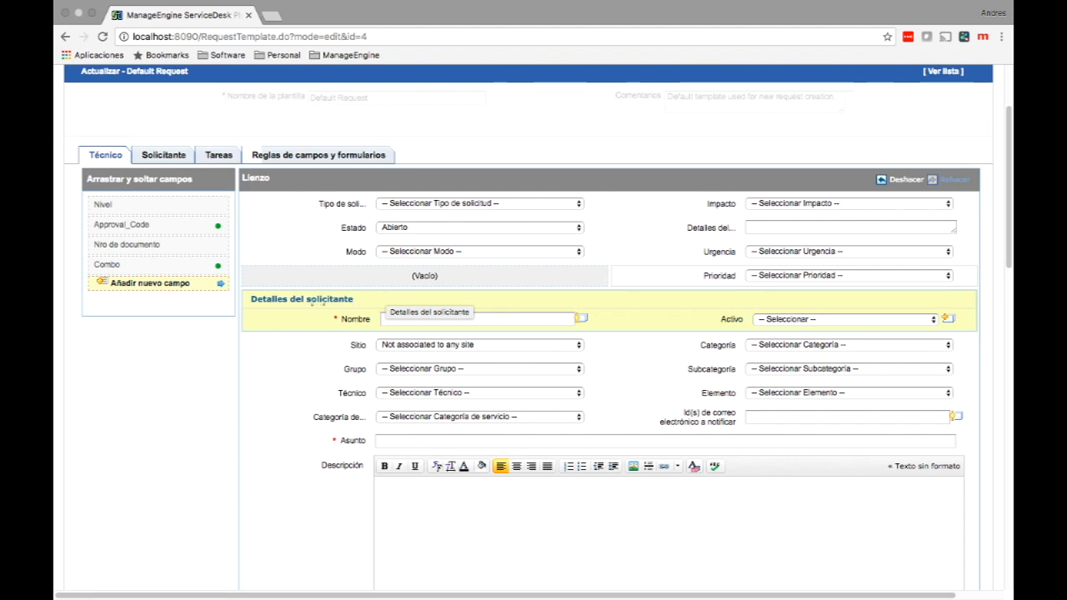
Move the Detalles del solicitante section to the top of the canvas and show Impacto's options.
left_click_drag(313, 303, 379, 215)
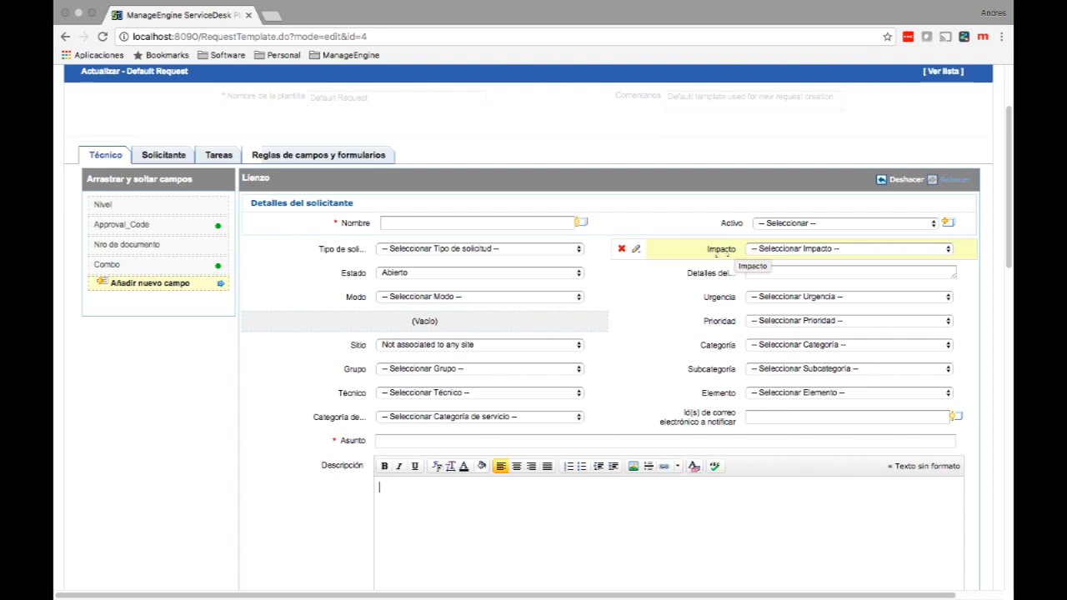
left_click(635, 249)
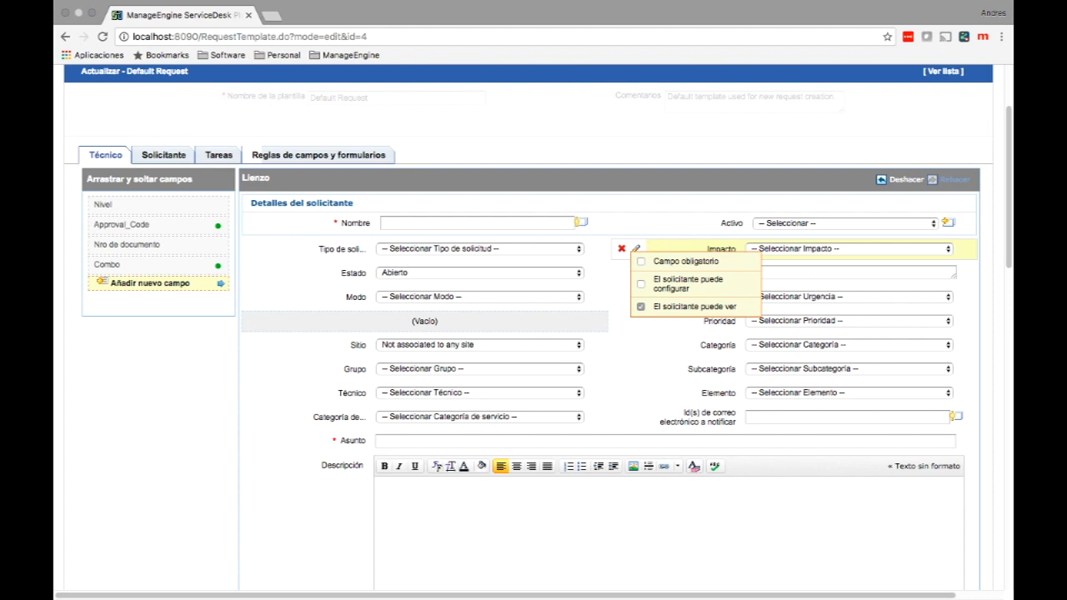
Make Urgencia a mandatory field that the requester can also configure.
left_click(685, 220)
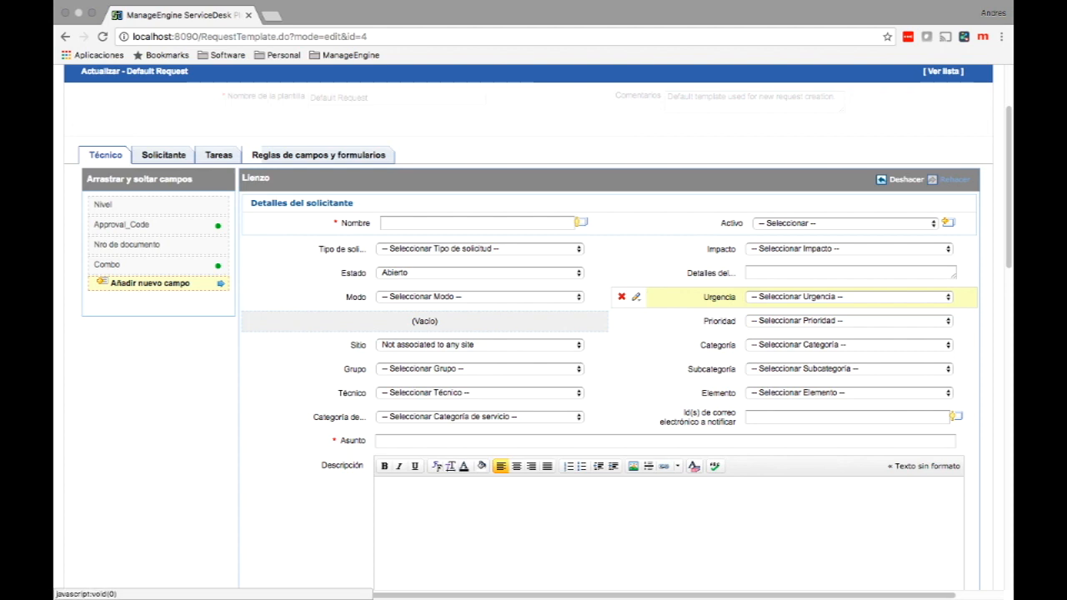
left_click(637, 297)
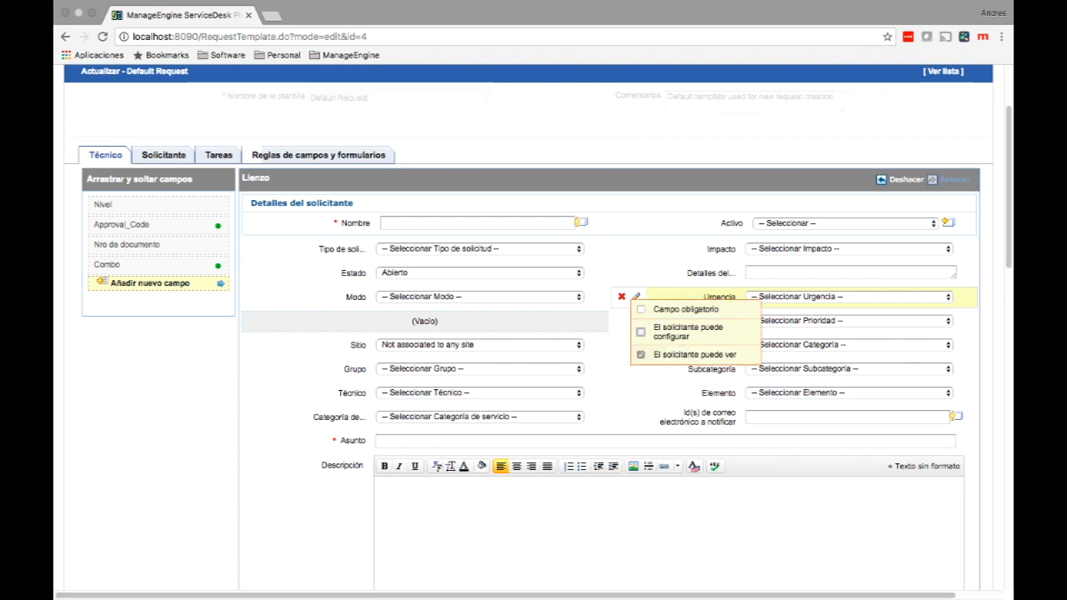
left_click(641, 331)
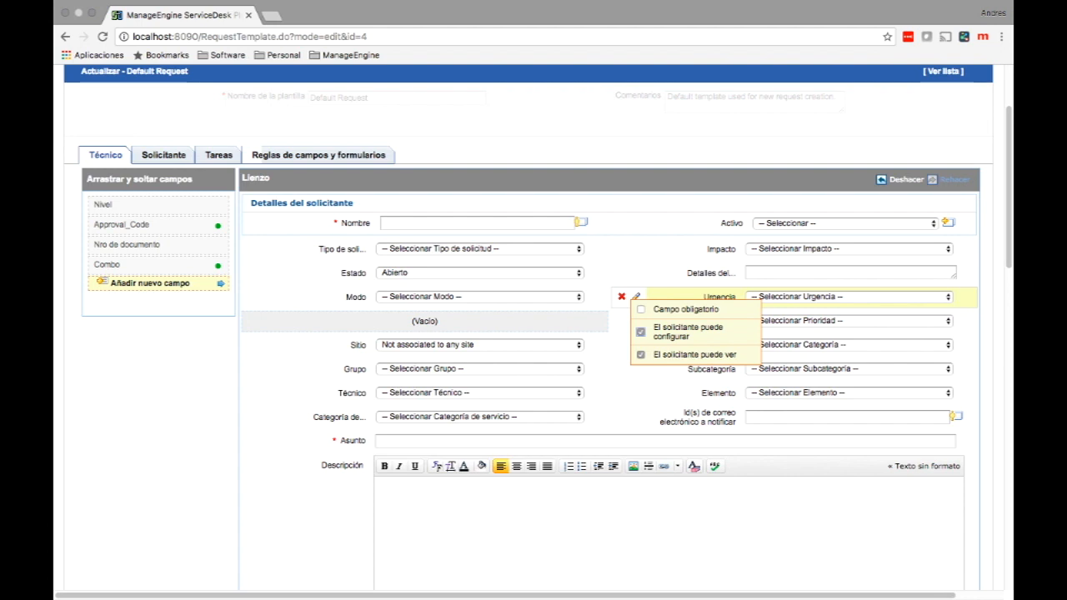
left_click(641, 309)
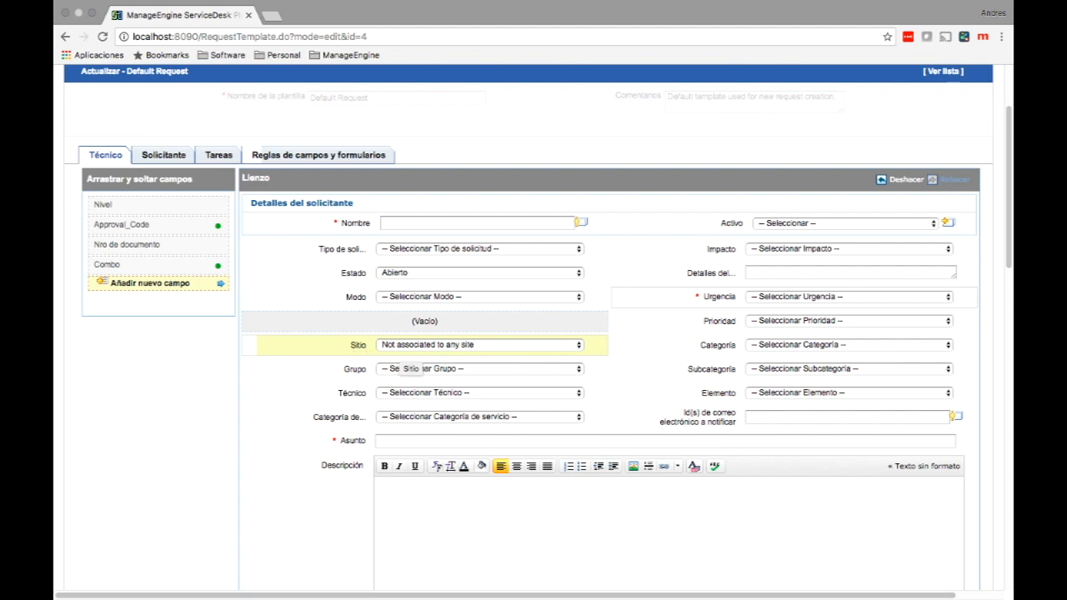
Move the Sitio field directly below Nombre, leaving Tipo de solicitud unchanged.
left_click_drag(400, 351, 338, 256)
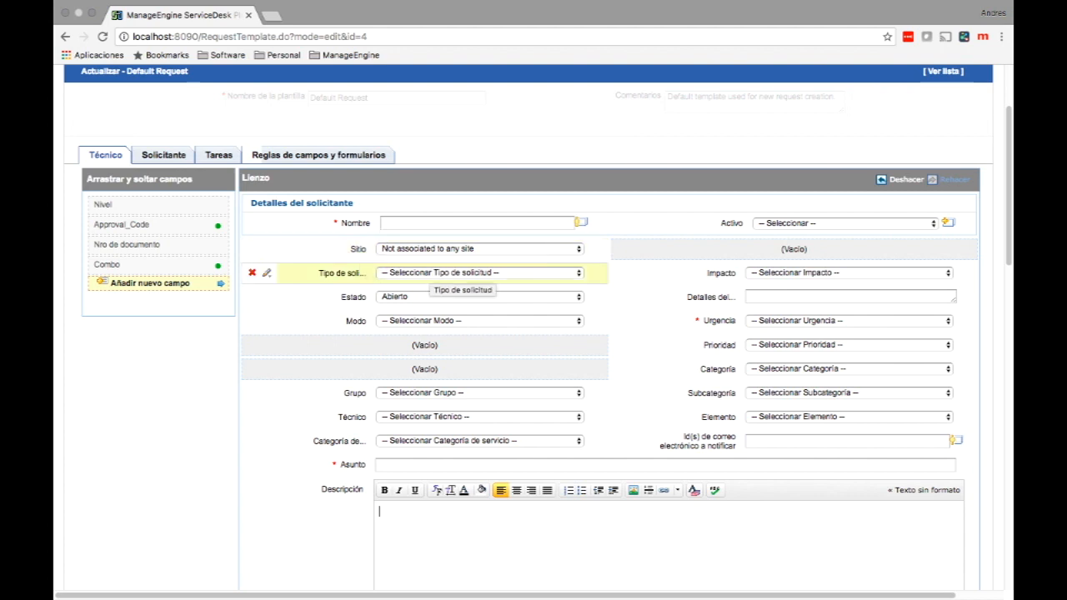
left_click(434, 273)
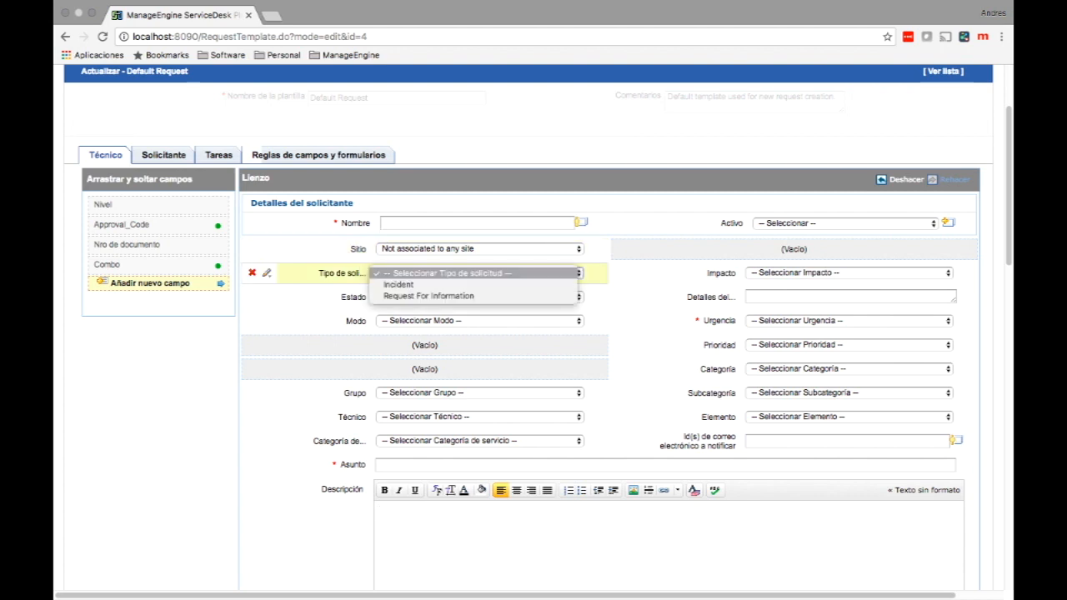
left_click(360, 299)
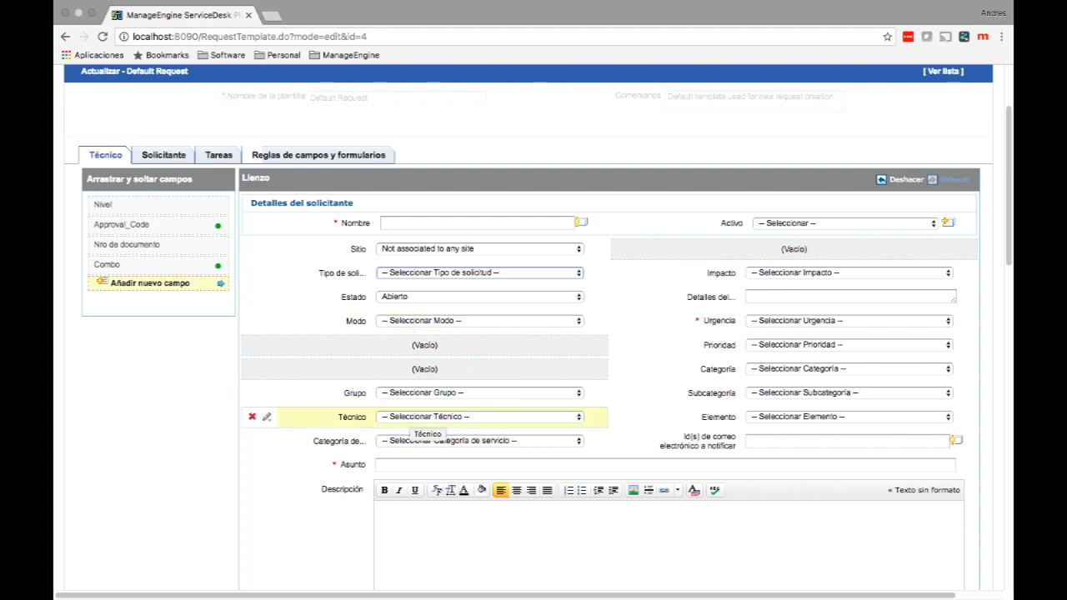
scroll(425, 421, "down", 5)
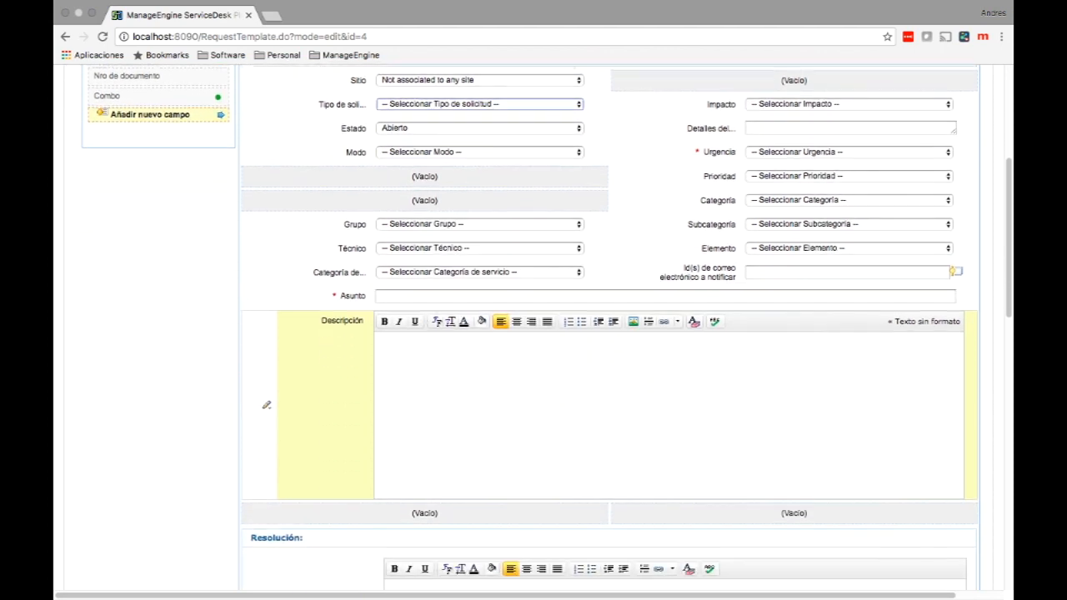
scroll(534, 333, "down", 5)
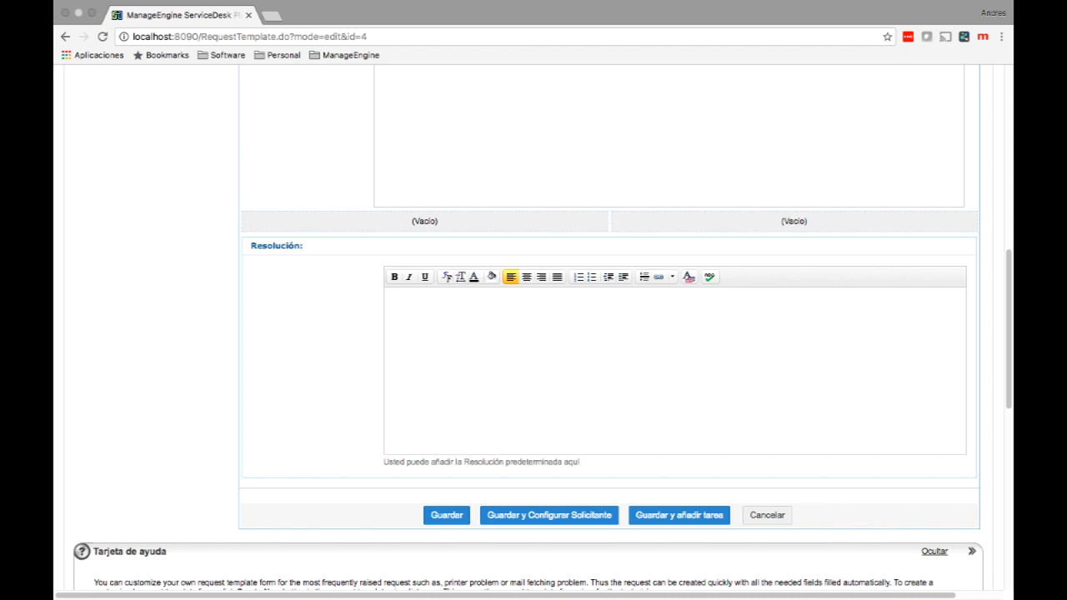
Save the template despite removing Nivel, reposition Asunto and Urgencia on the requester form, and save.
left_click(548, 514)
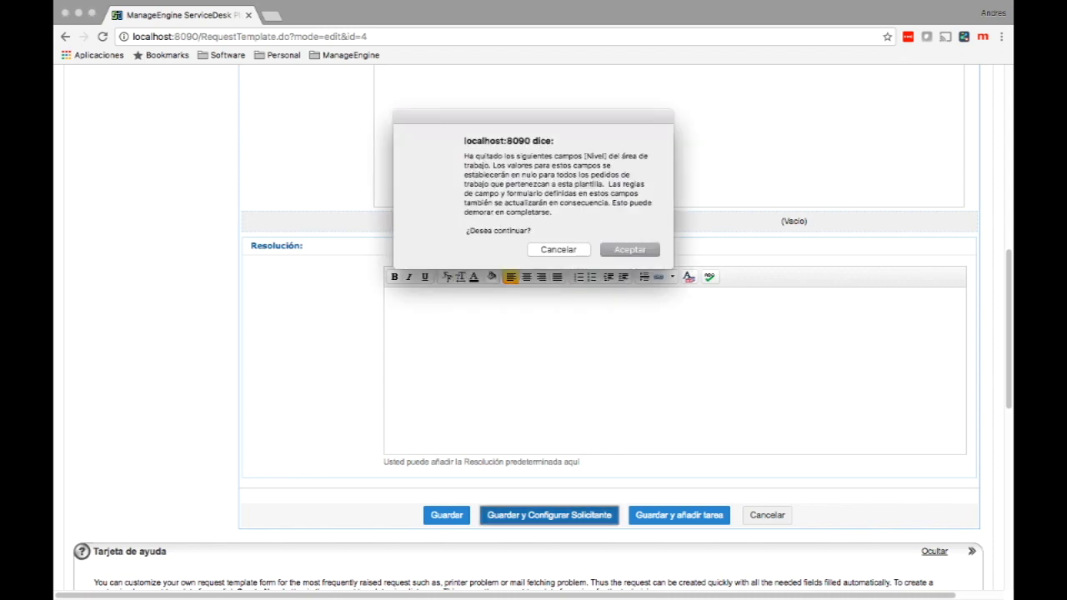
key("Return")
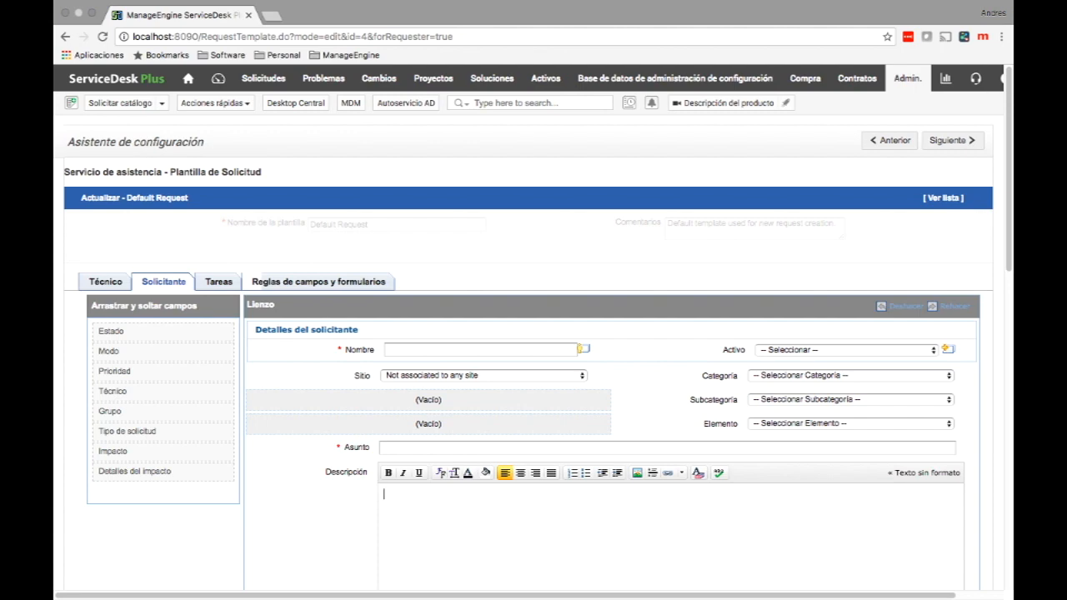
scroll(534, 334, "down", 3)
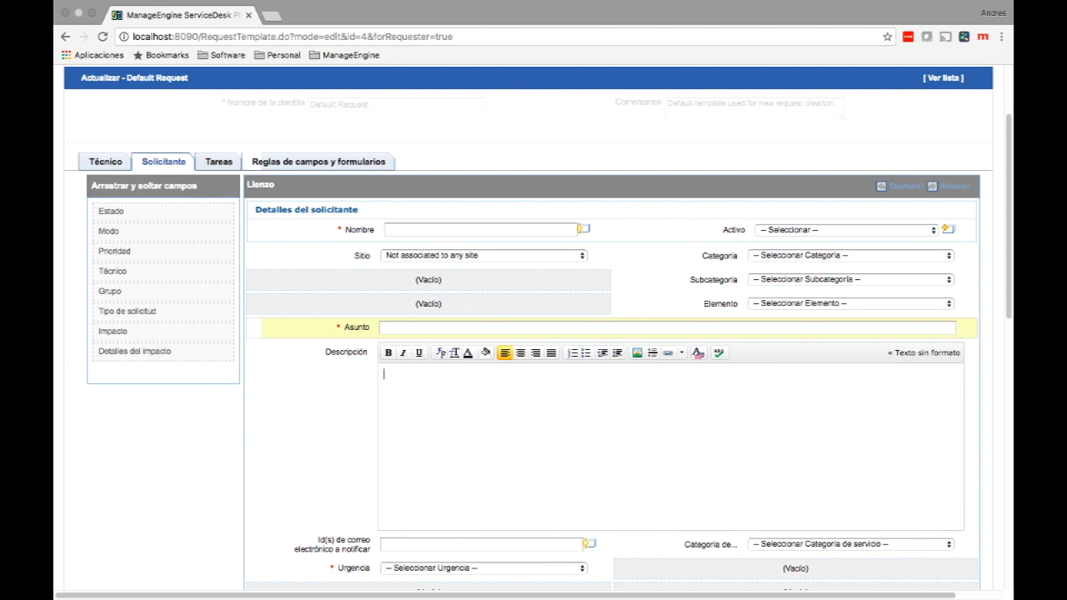
left_click_drag(350, 327, 651, 354)
scroll(657, 335, "down", 1)
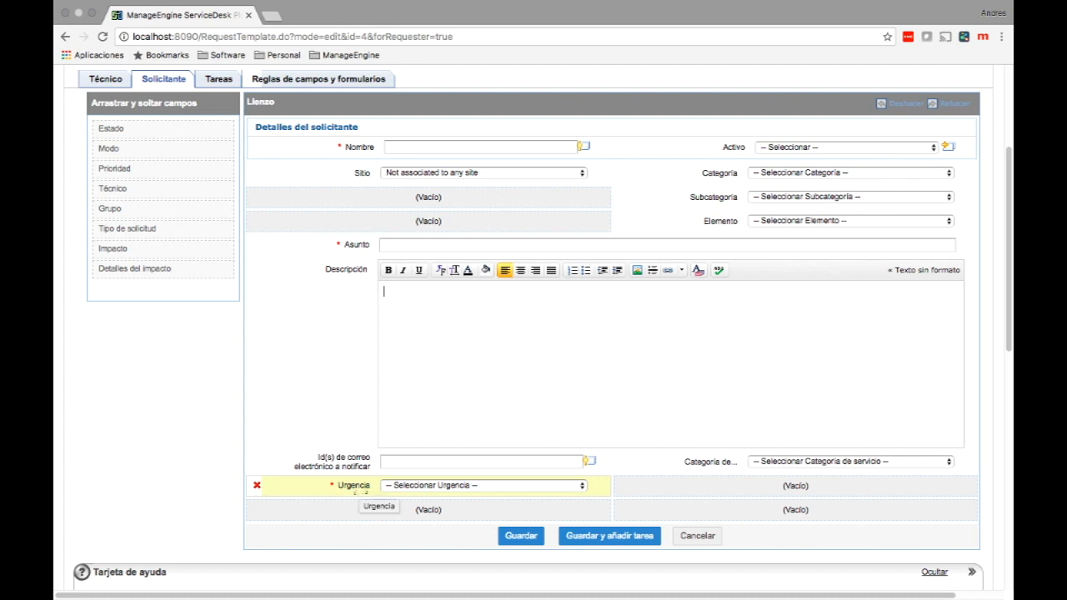
left_click_drag(354, 492, 450, 200)
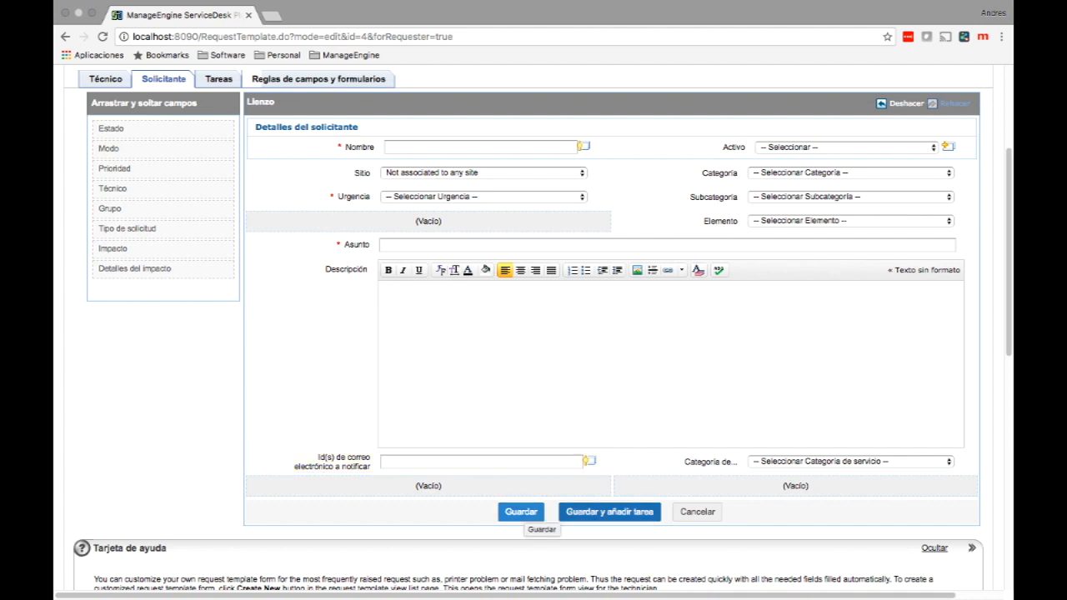
left_click(592, 513)
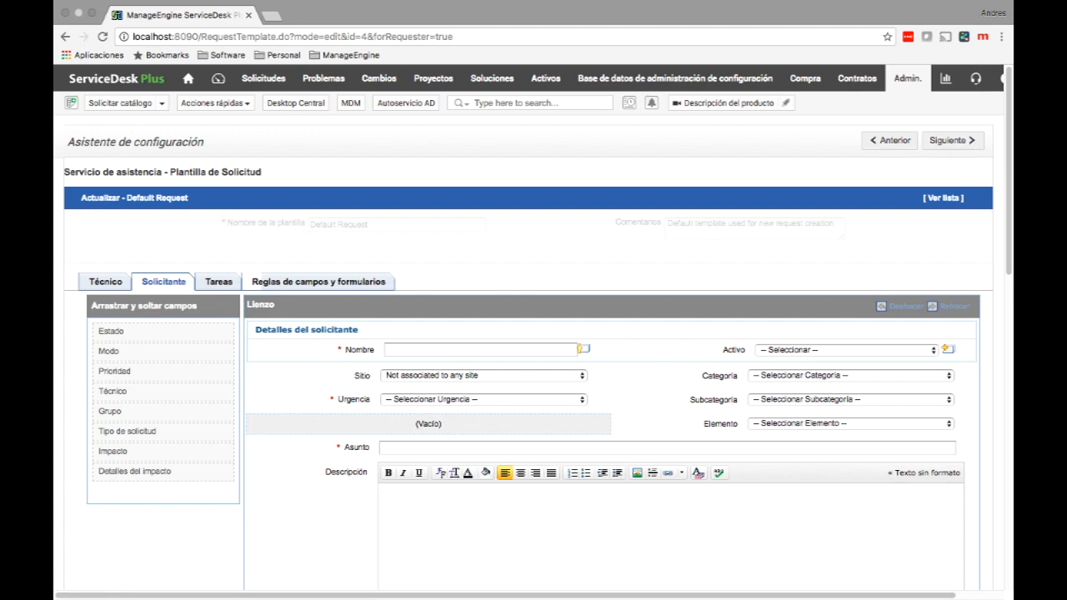
Return to the incident template list and open the Keyboard problem template.
left_click(943, 198)
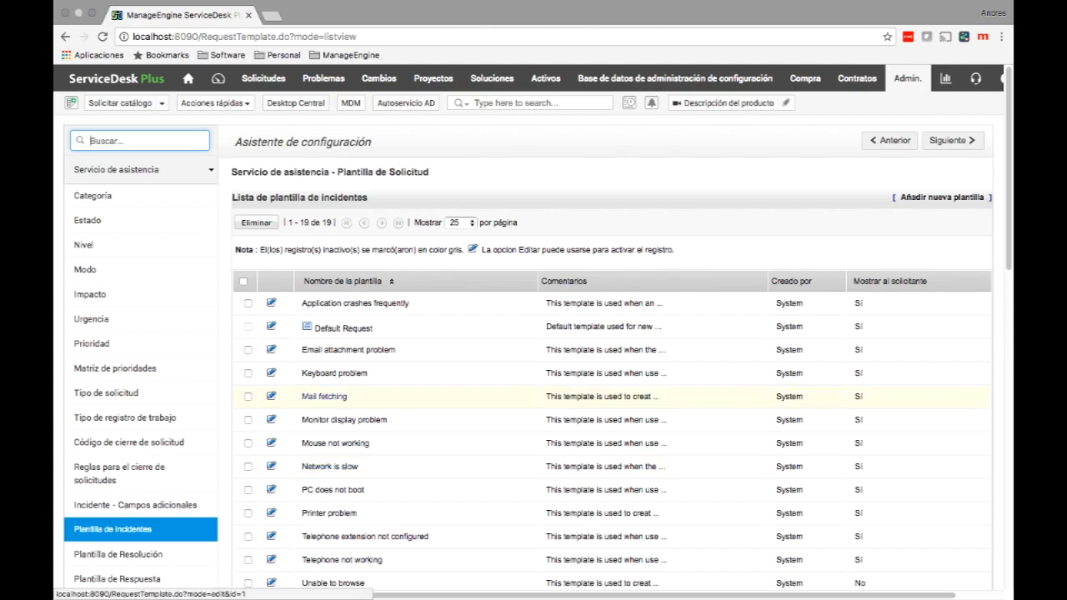
left_click(335, 374)
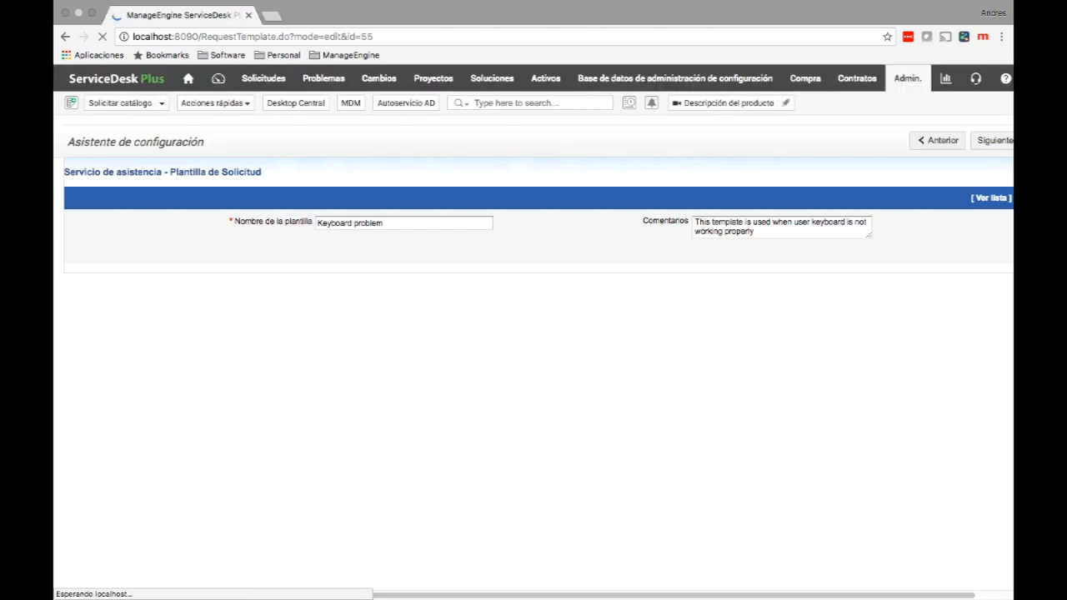
scroll(603, 383, "down", 2)
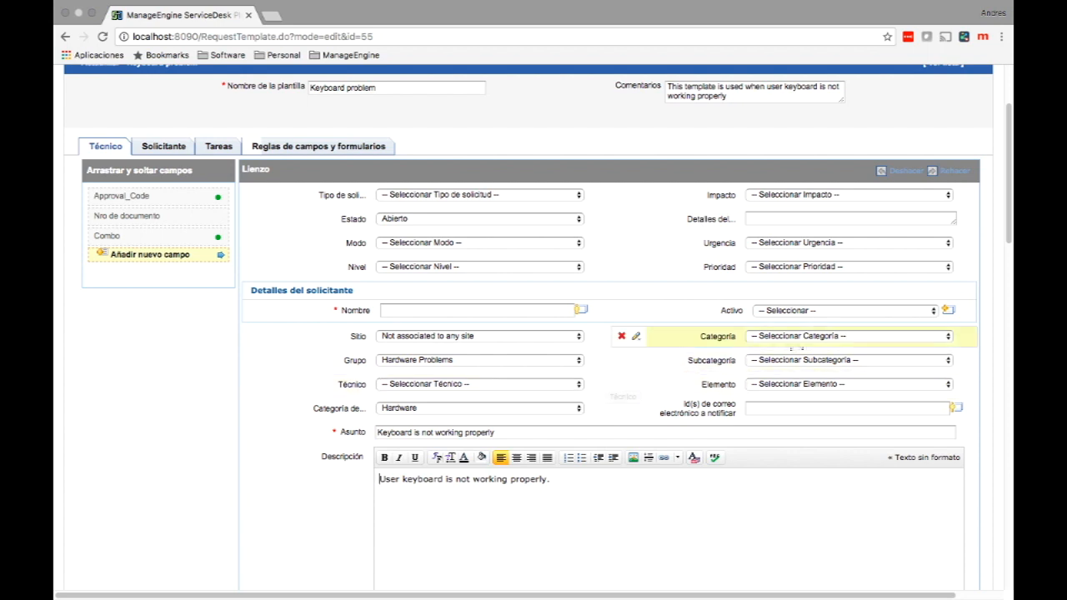
Set category Redes, subcategory Comunicaciones and item Routers, then save the template.
left_click(834, 336)
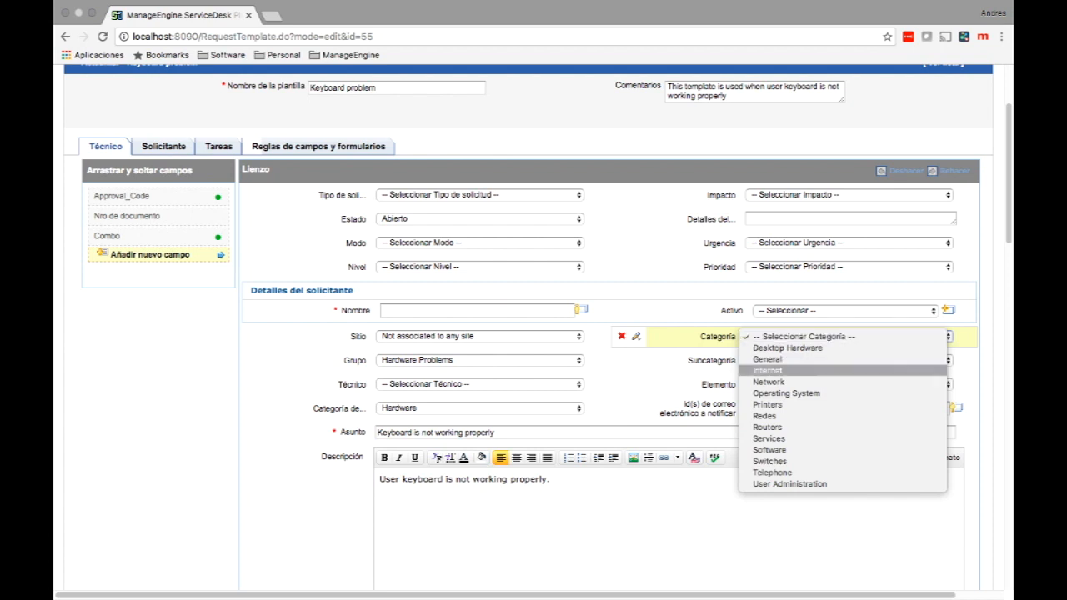
left_click(764, 415)
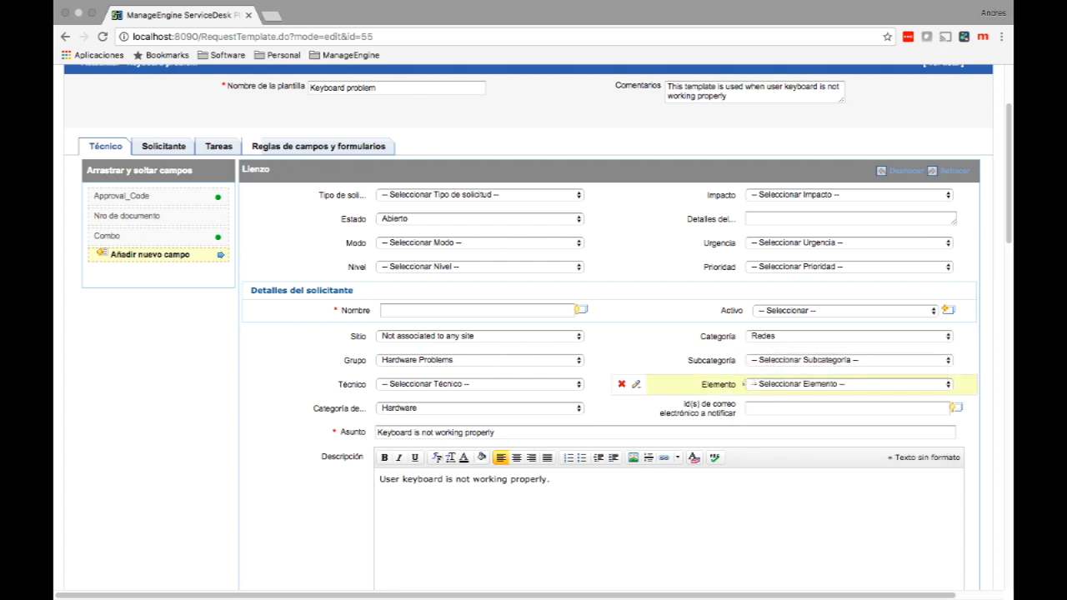
left_click(834, 361)
left_click(783, 372)
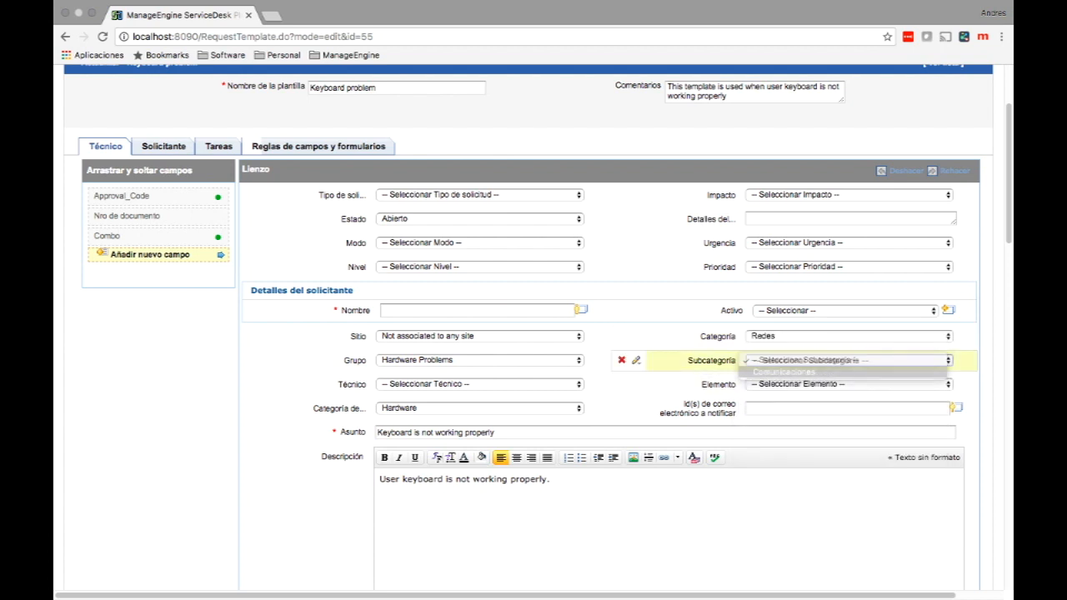
left_click(834, 385)
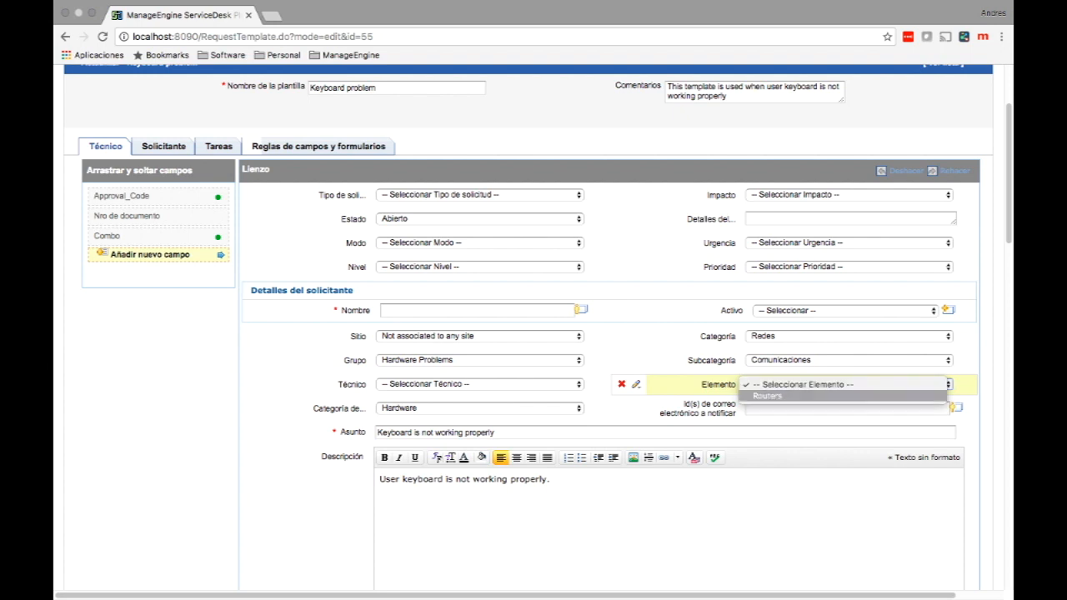
left_click(768, 396)
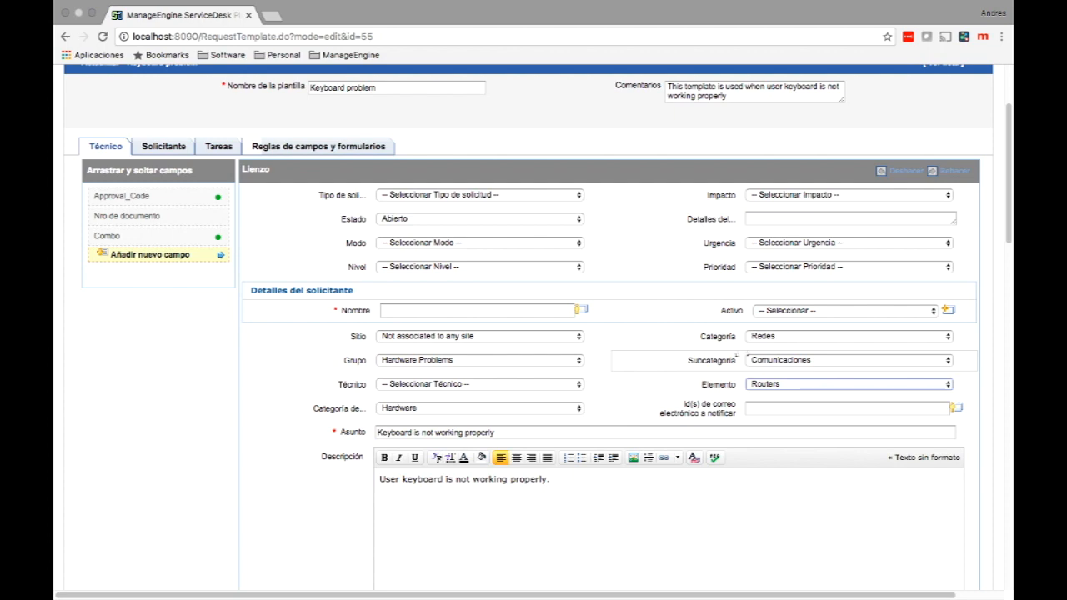
scroll(534, 334, "up", 4)
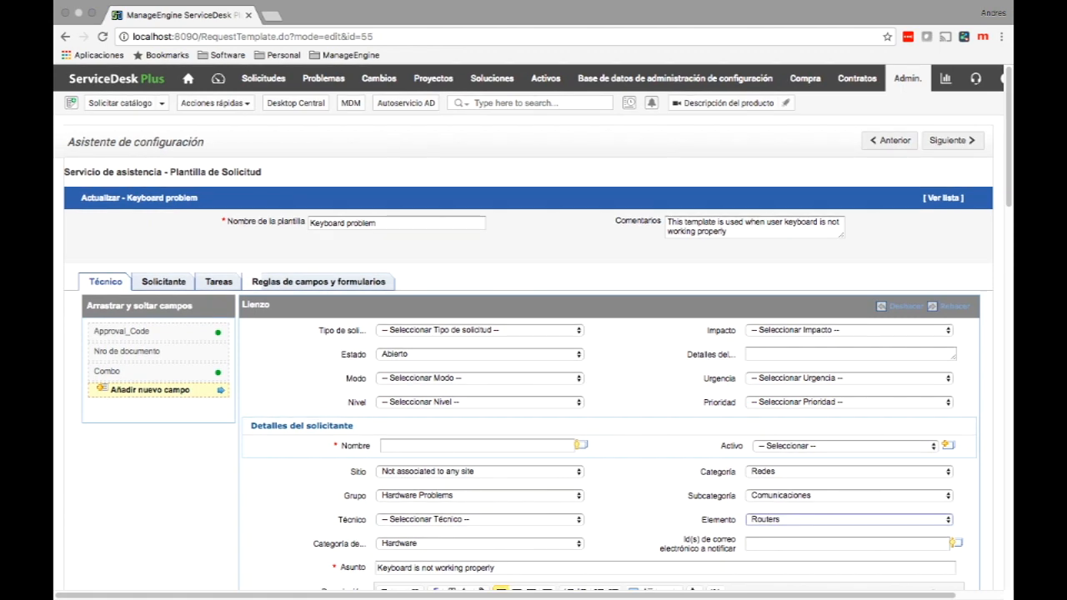
scroll(267, 209, "down", 15)
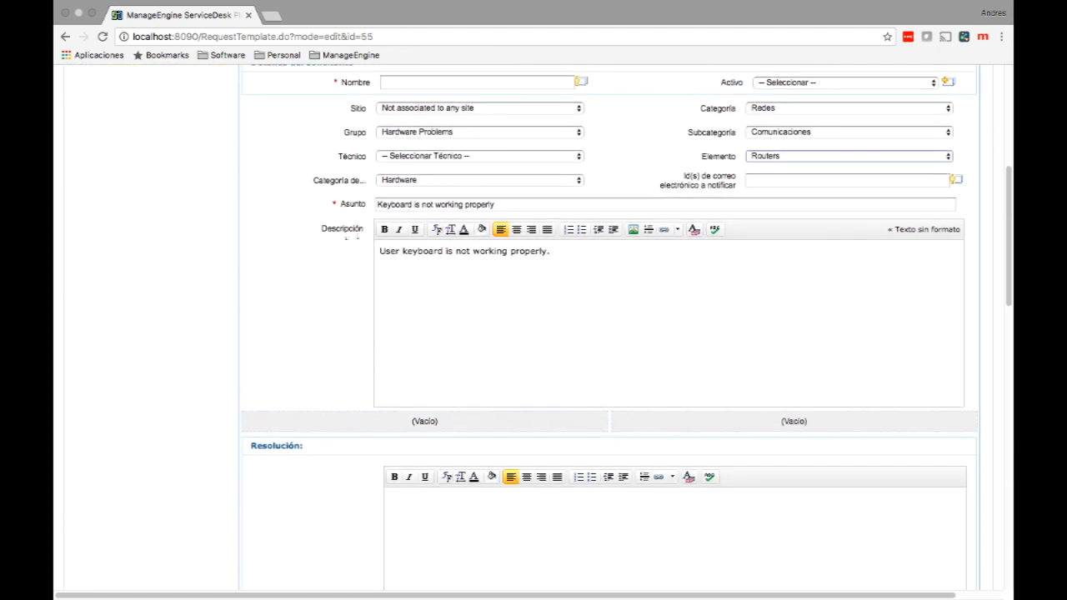
scroll(534, 334, "down", 6)
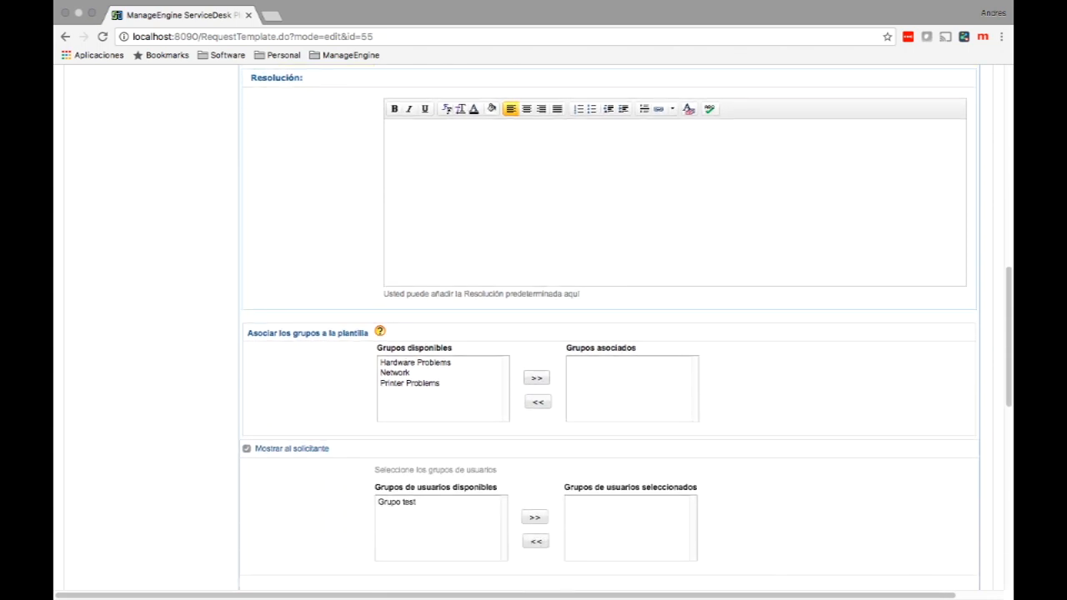
left_click(447, 473)
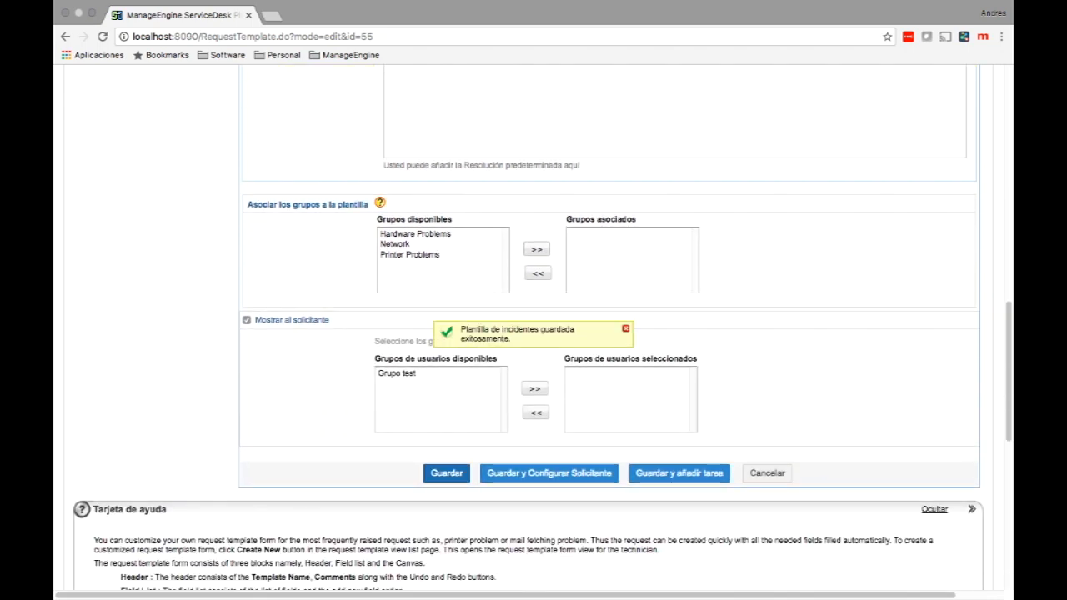
scroll(447, 474, "up", 5)
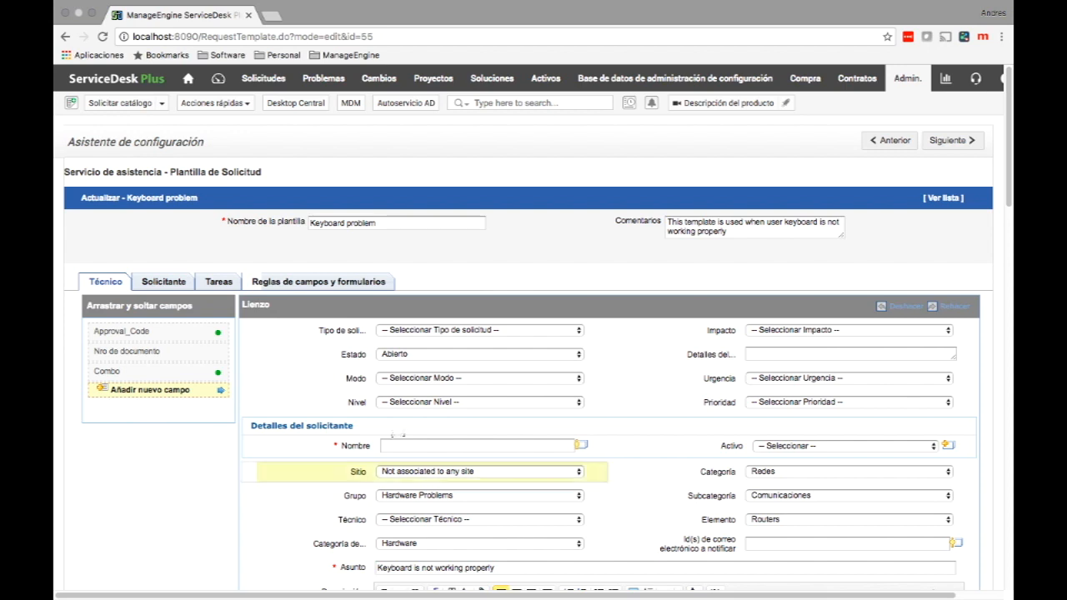
Show the Keyboard problem template's field rules and edit the Ocultar categorias rule.
left_click(318, 282)
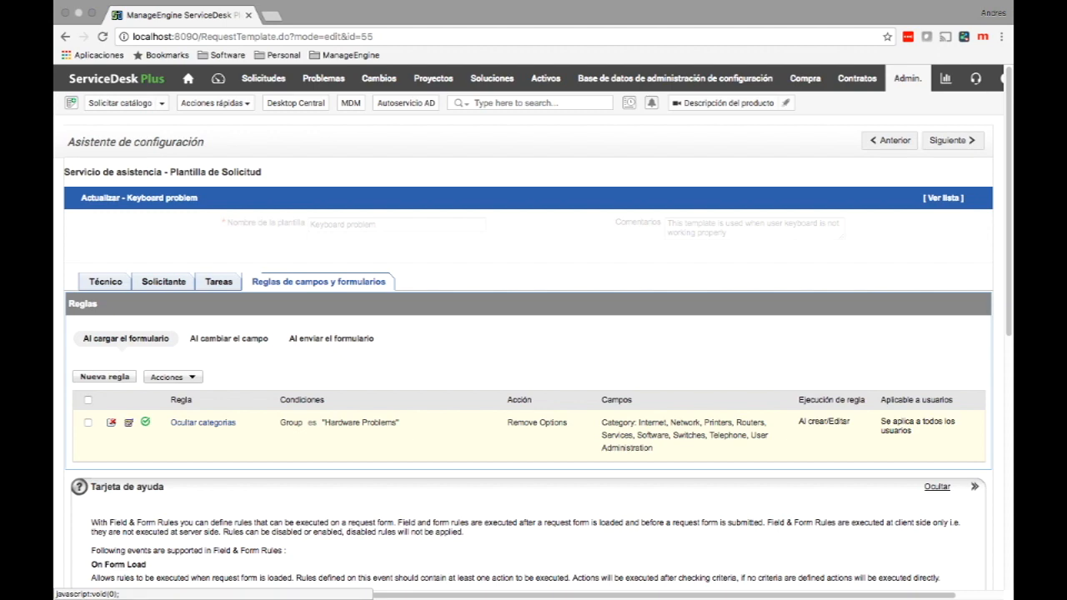
left_click(129, 423)
scroll(527, 334, "down", 1)
scroll(533, 334, "down", 3)
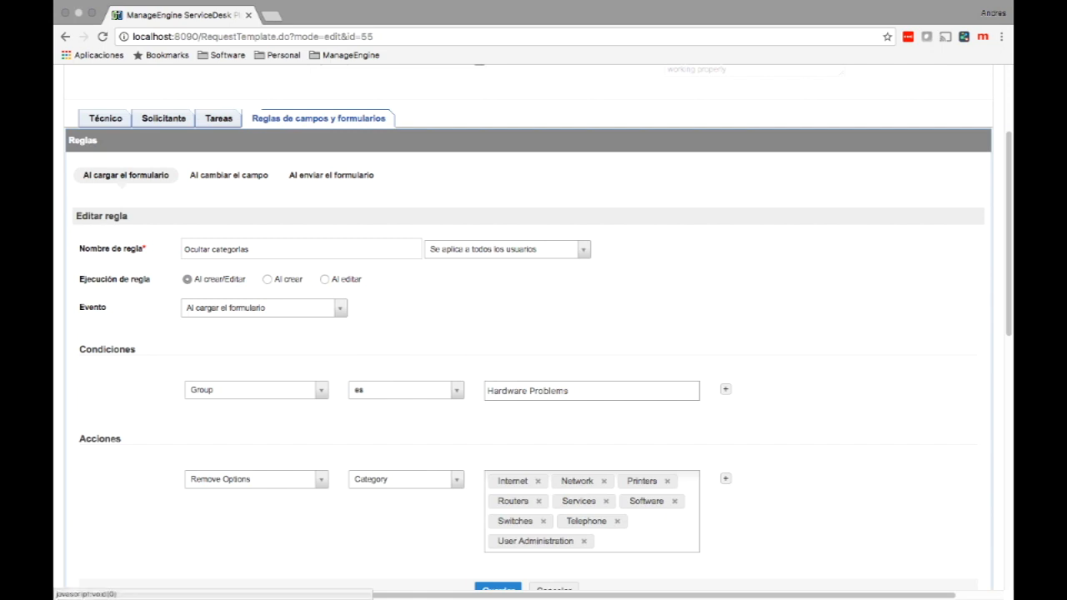
Keep the on-form-load event and Remove Options action, then list the remaining removable categories.
left_click(265, 308)
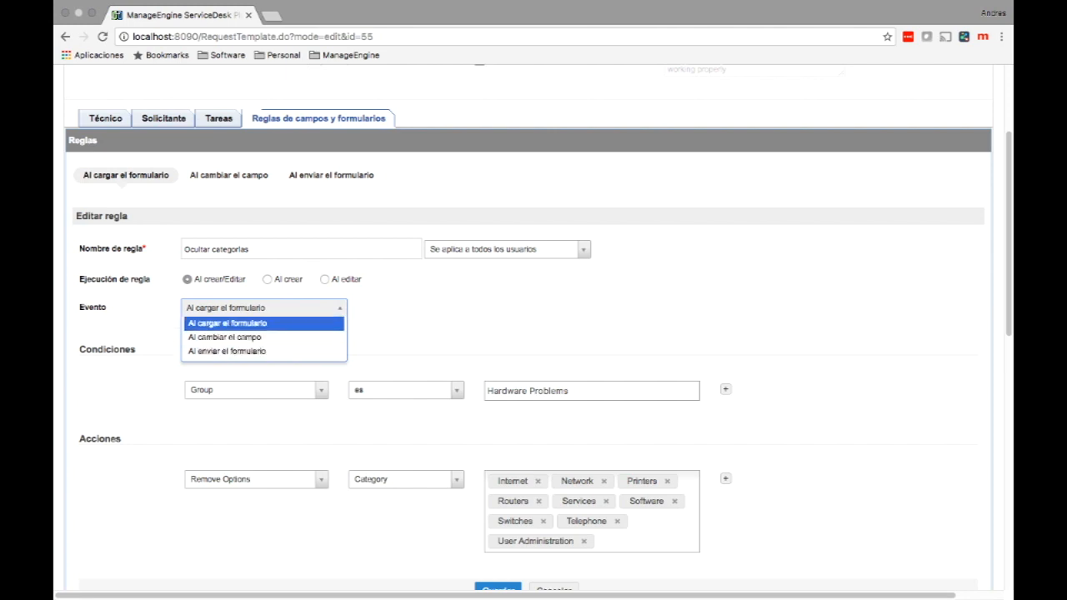
key("Return")
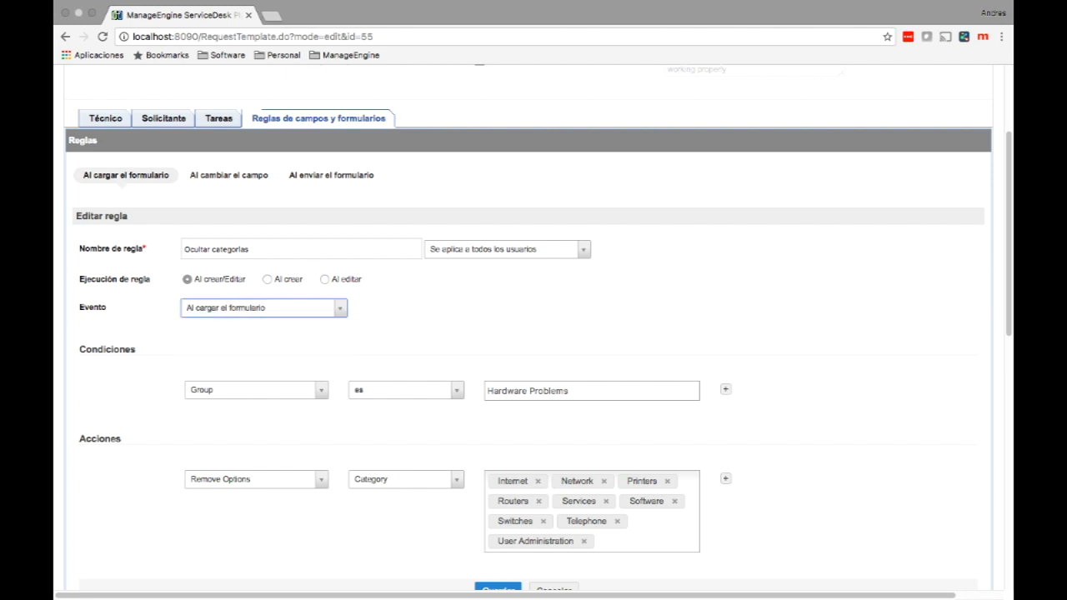
scroll(533, 334, "down", 2)
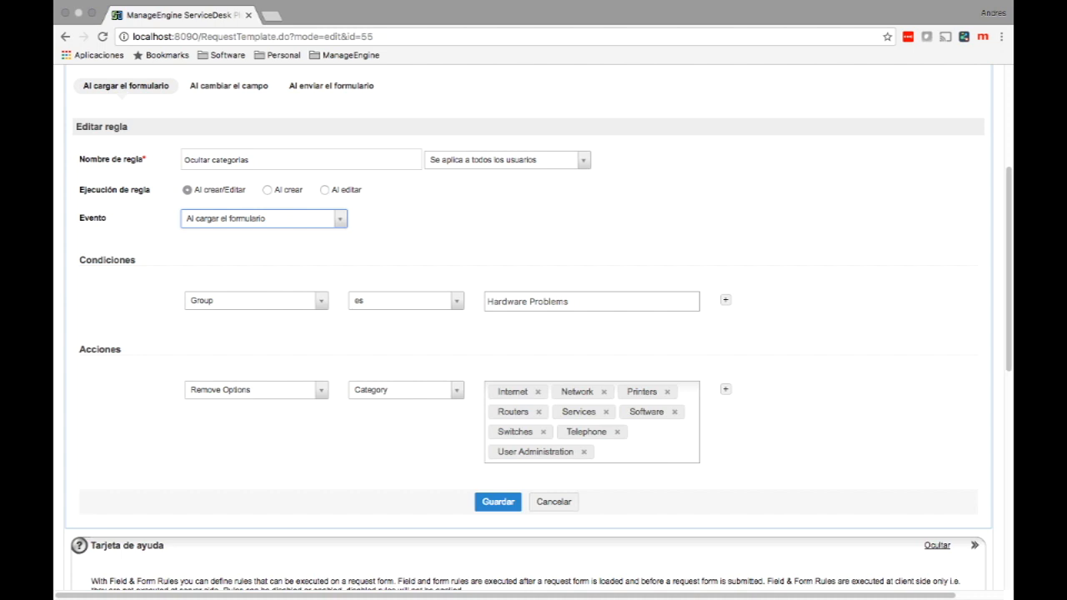
scroll(533, 334, "down", 3)
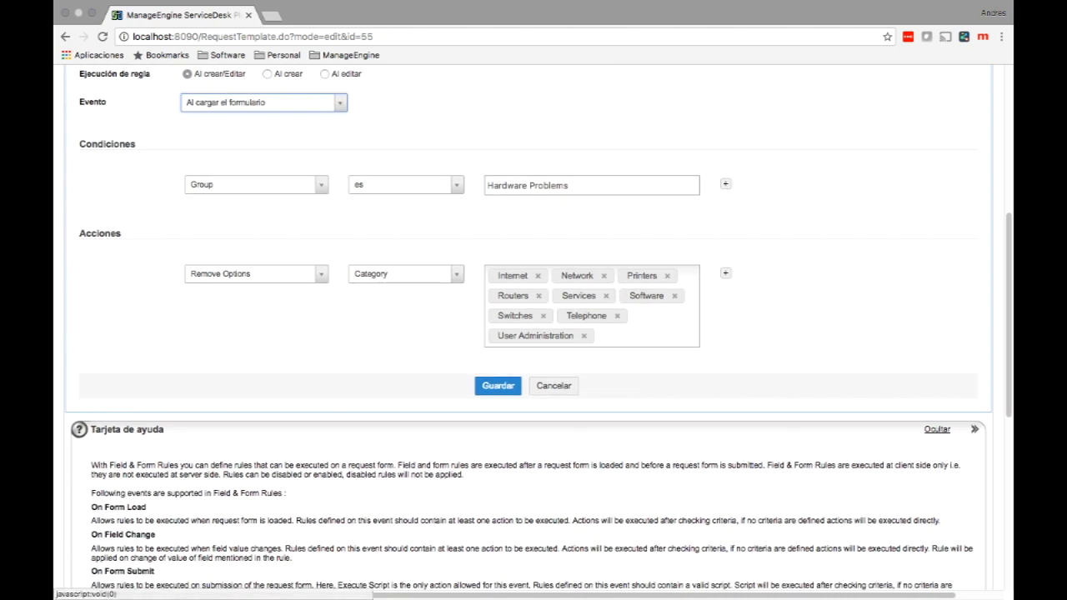
left_click(251, 273)
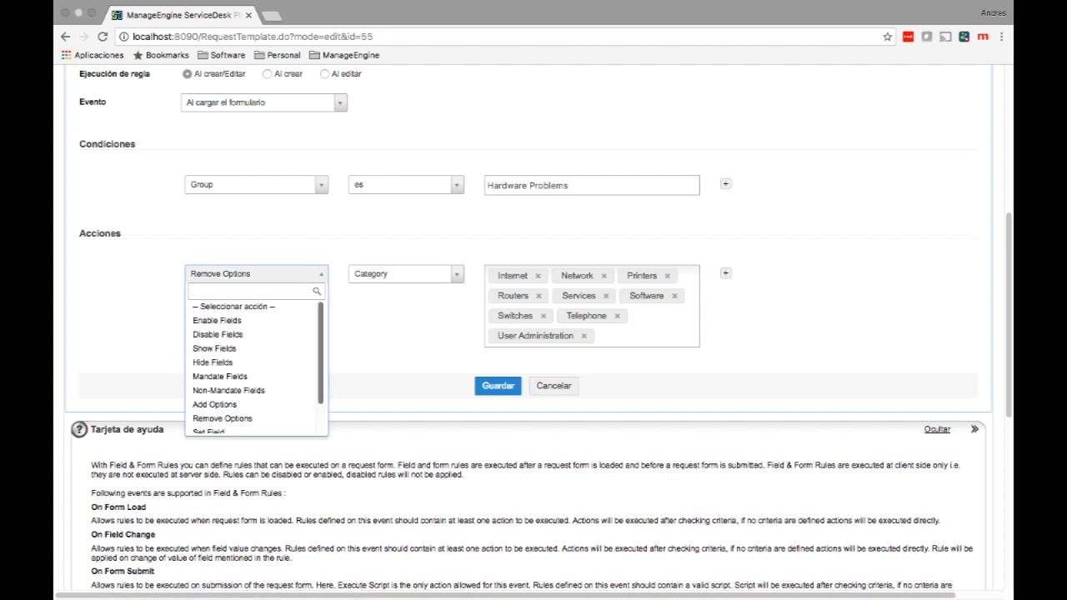
scroll(255, 367, "down", 1)
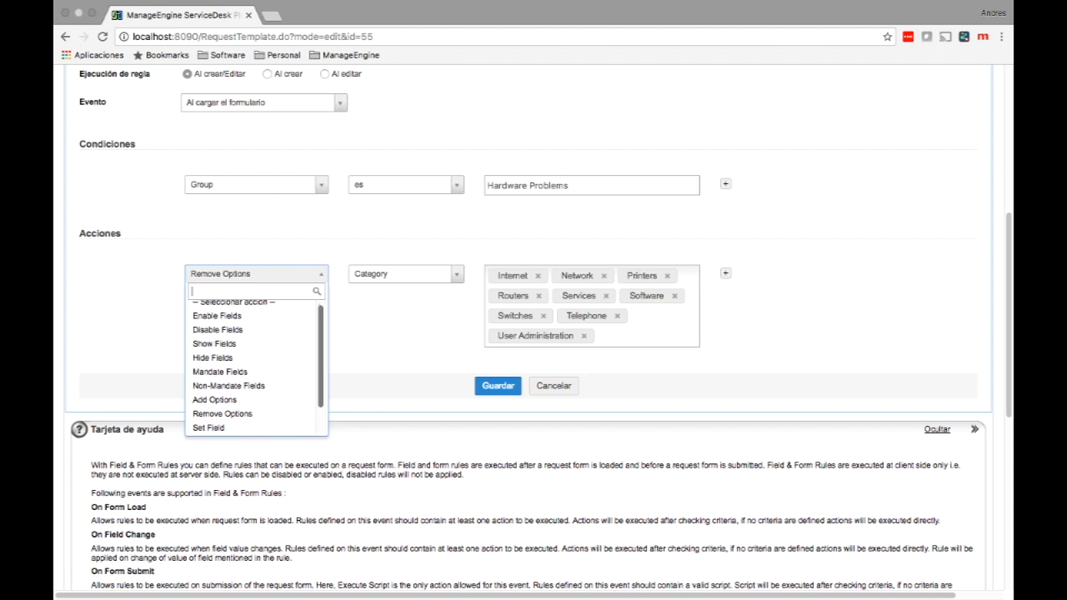
scroll(255, 366, "down", 1)
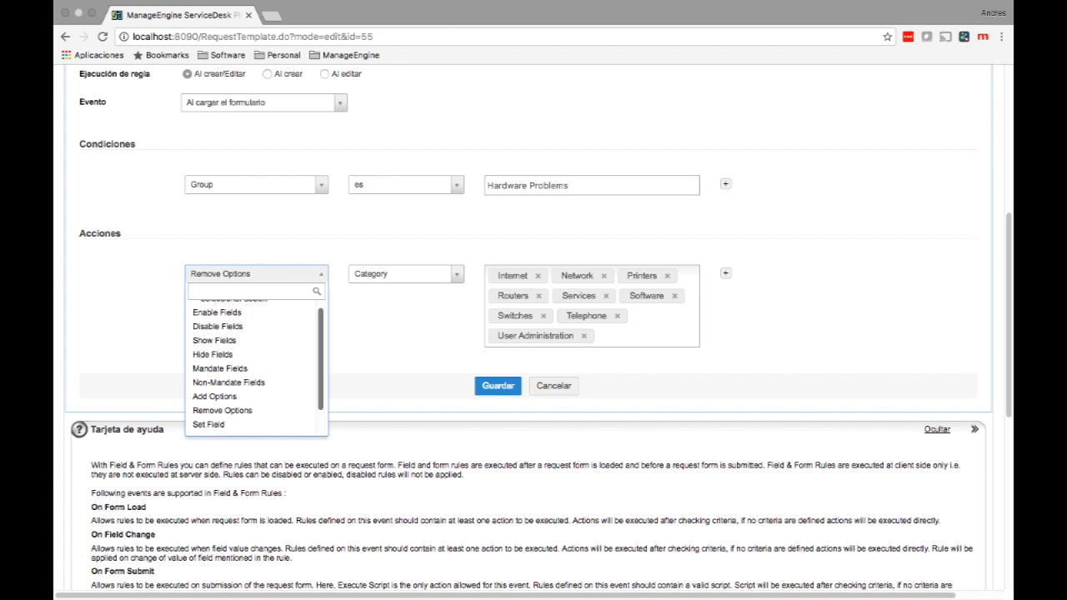
key("Escape")
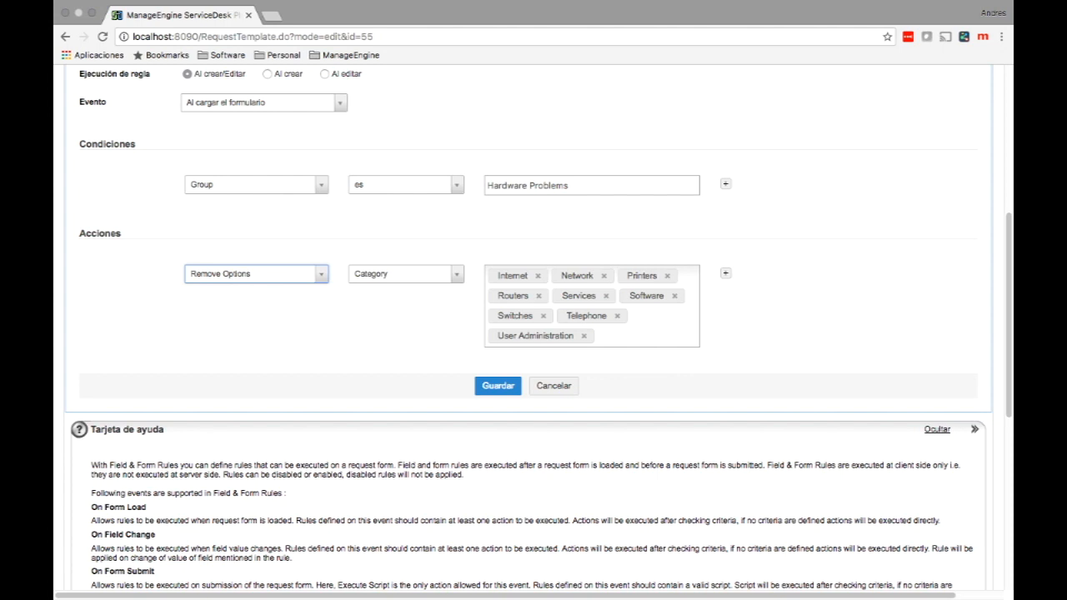
left_click(641, 335)
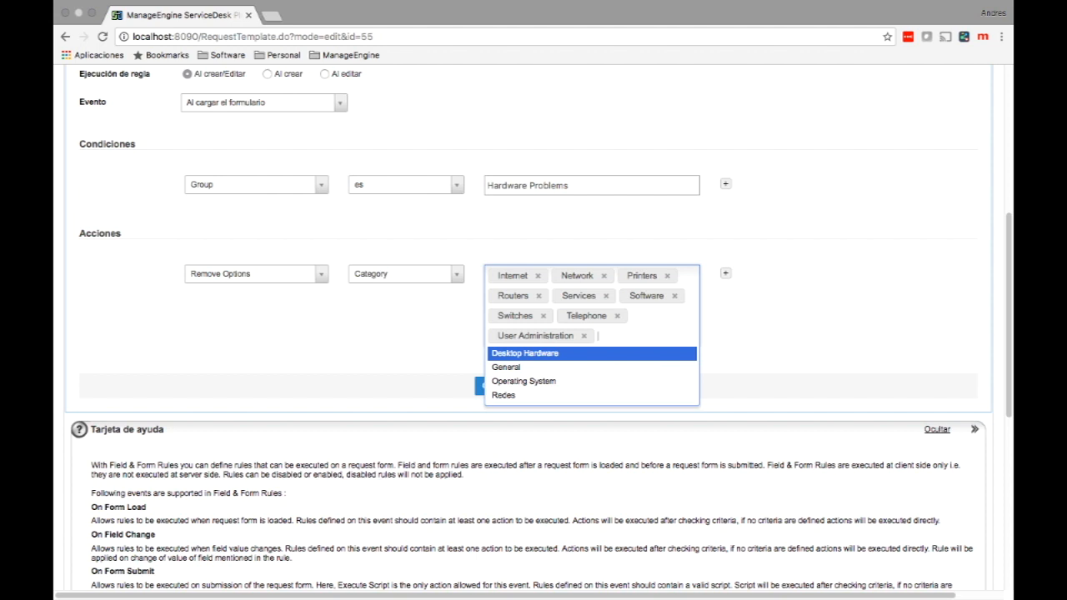
Add Redes to the Ocultar categorias rule's removed categories, save the rule, and open the requests list.
key("Down")
key("Down")
key("Down")
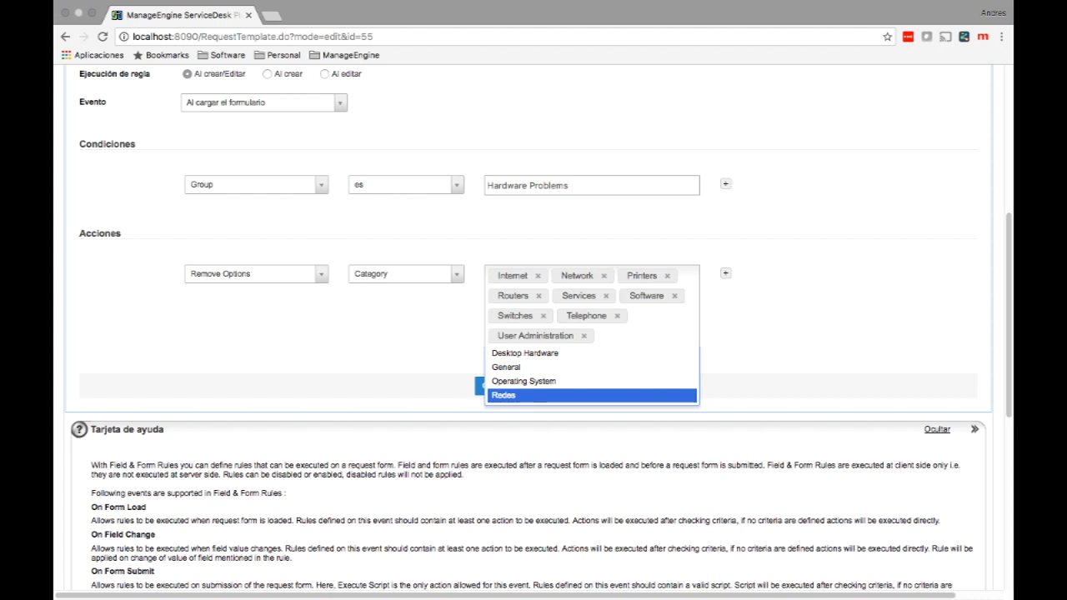
key("Return")
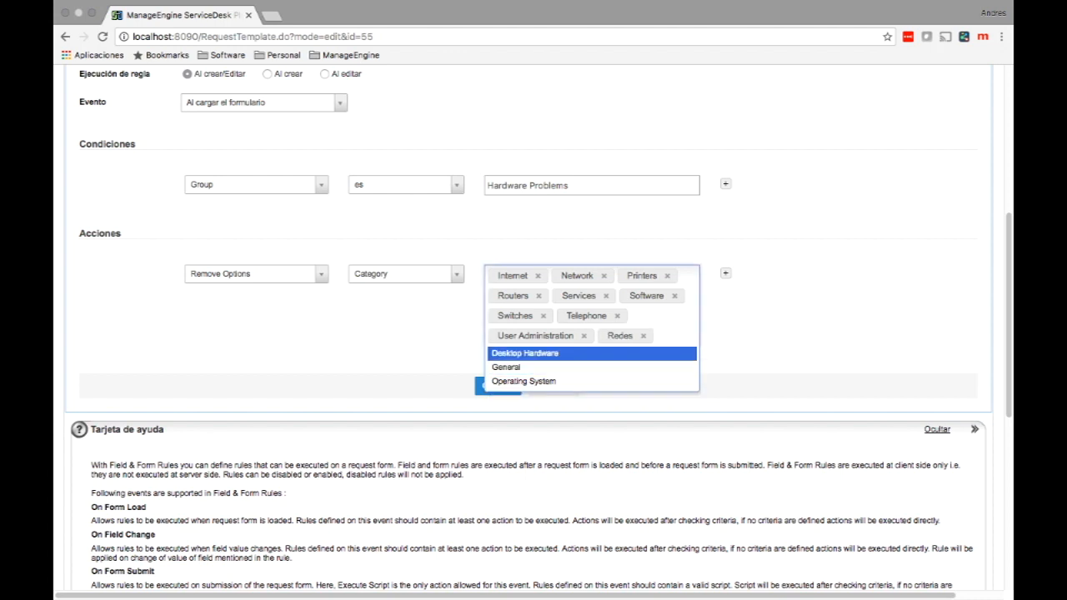
key("Escape")
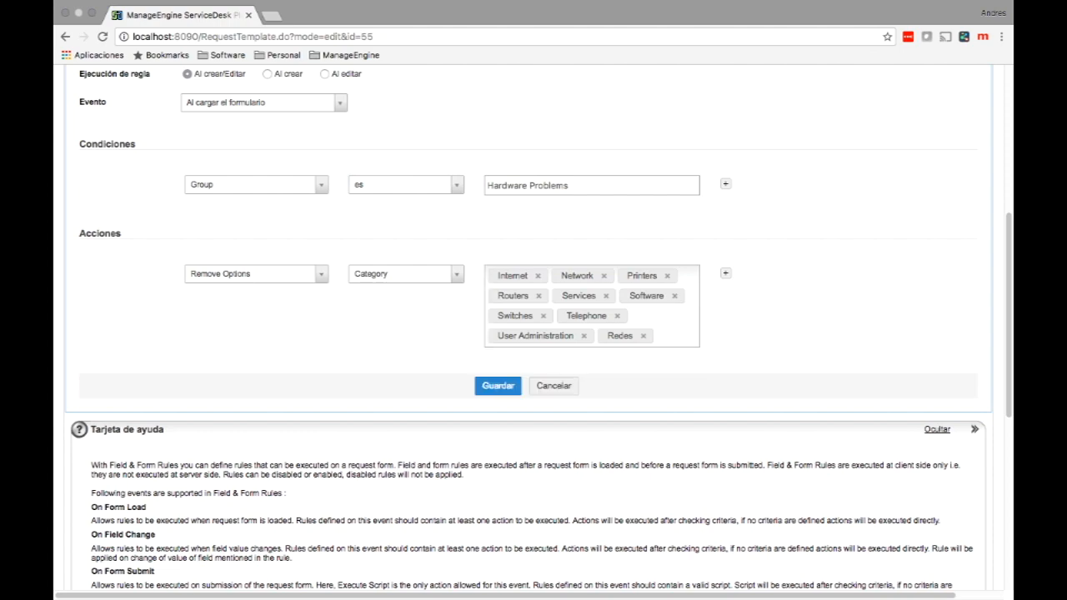
left_click(498, 386)
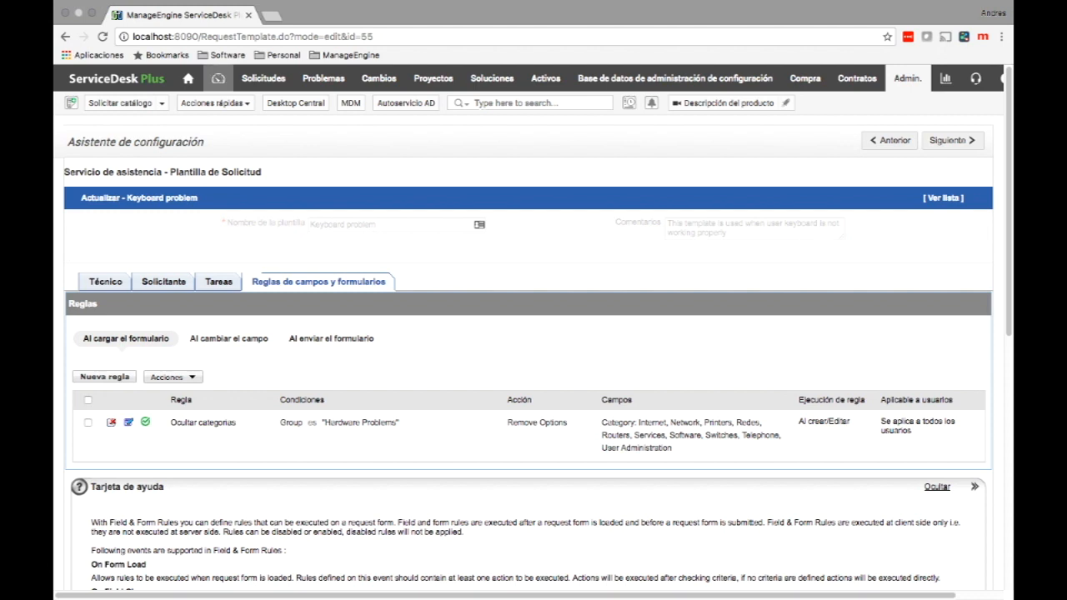
left_click(264, 78)
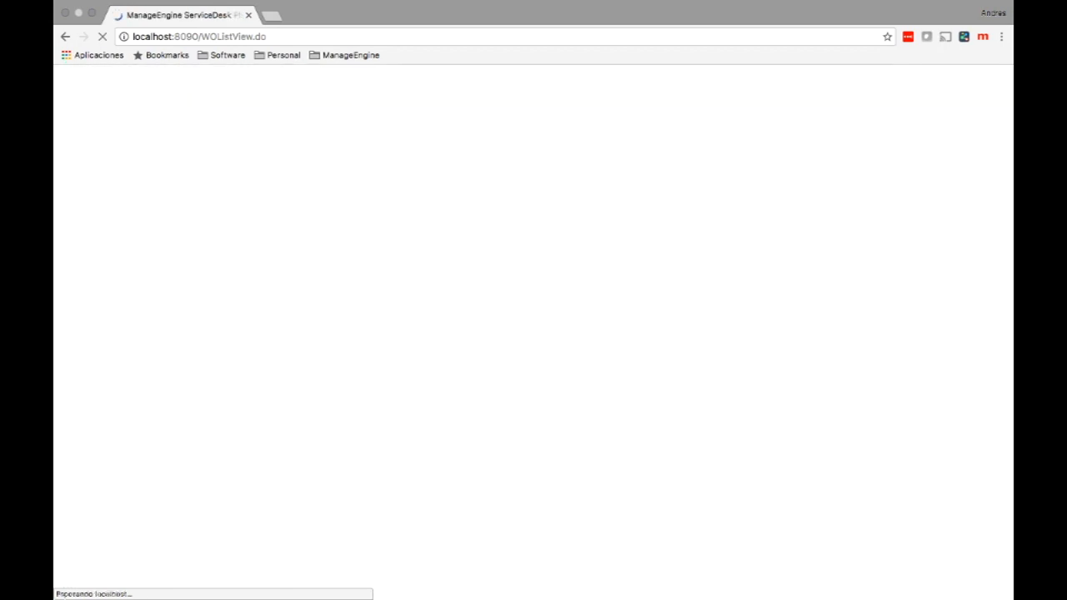
Look through a blank new incident form, then open a new Chrome incognito window.
left_click(135, 159)
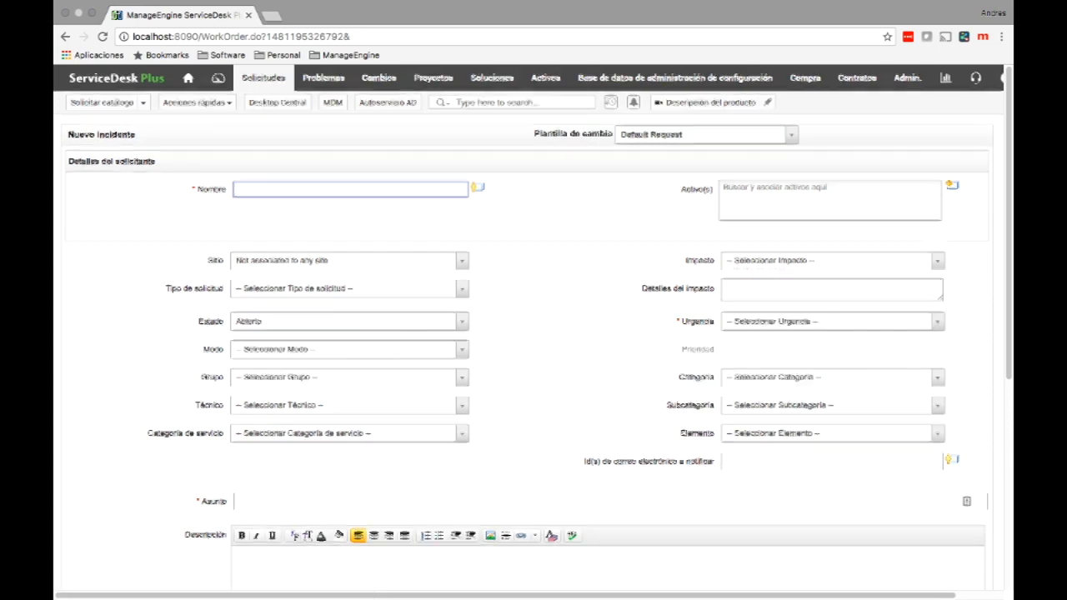
scroll(532, 305, "down", 2)
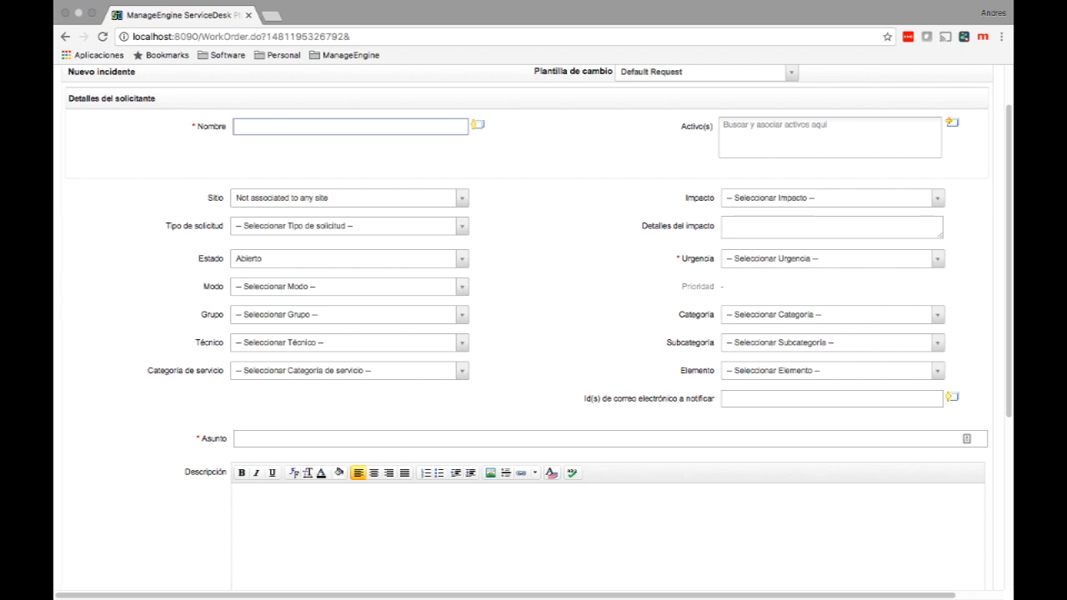
left_click_drag(682, 286, 715, 286)
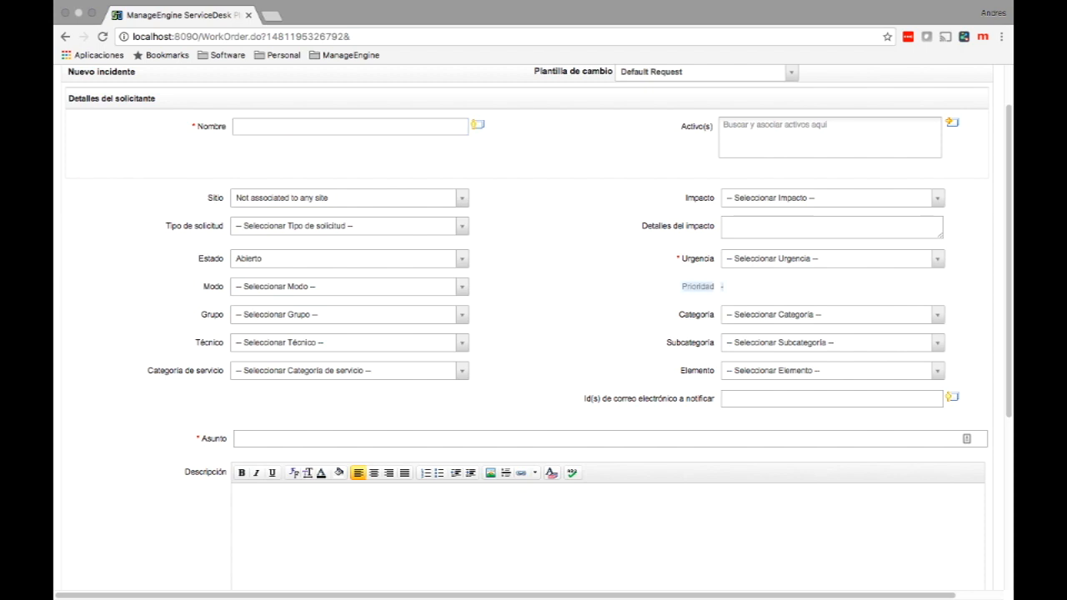
left_click(724, 287)
scroll(533, 333, "up", 1)
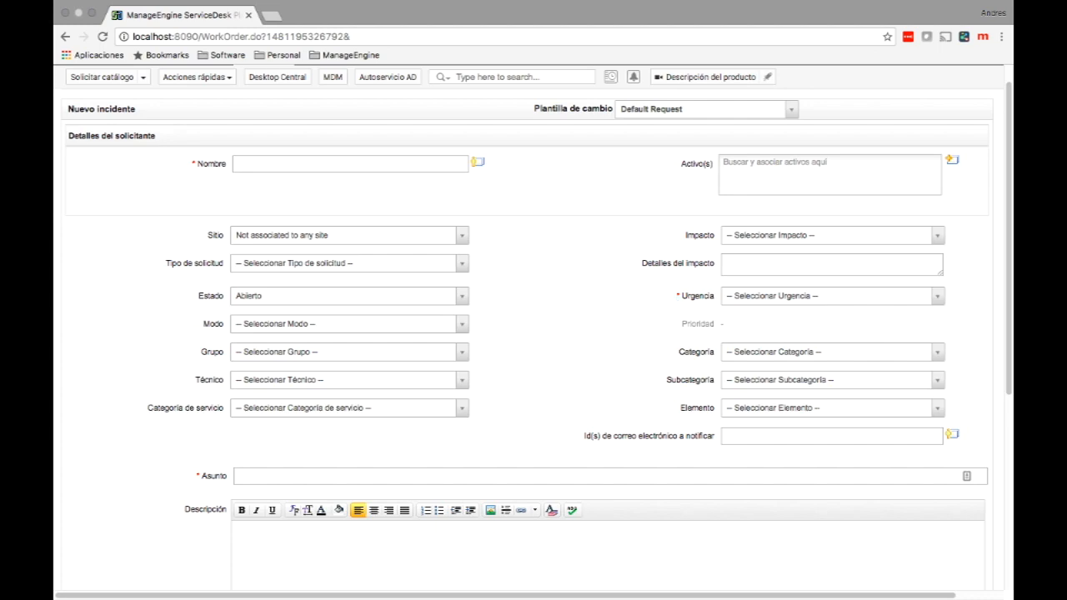
scroll(534, 334, "down", 5)
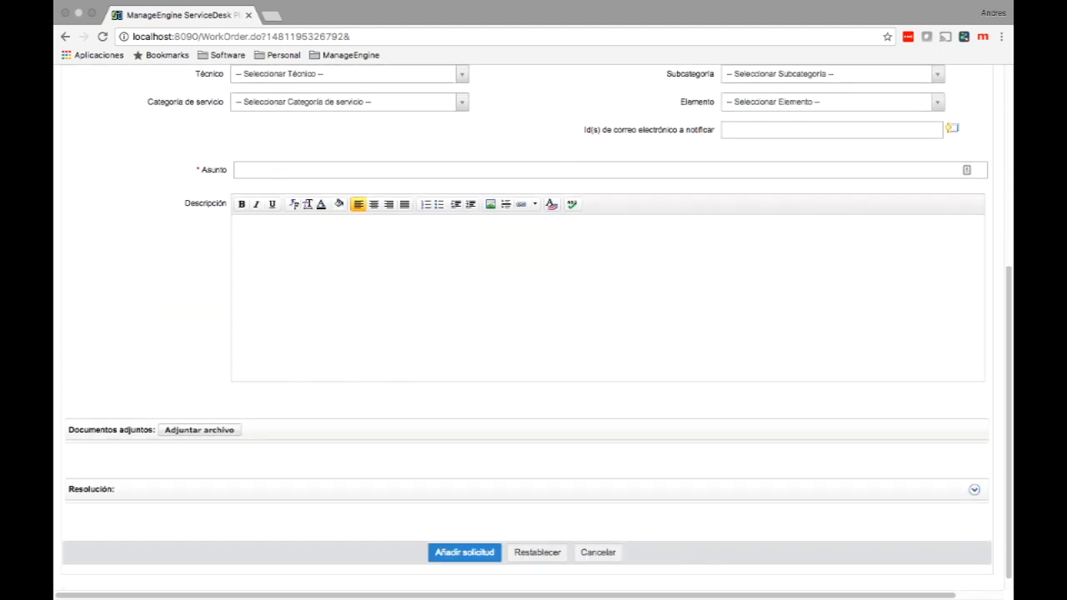
scroll(533, 334, "up", 5)
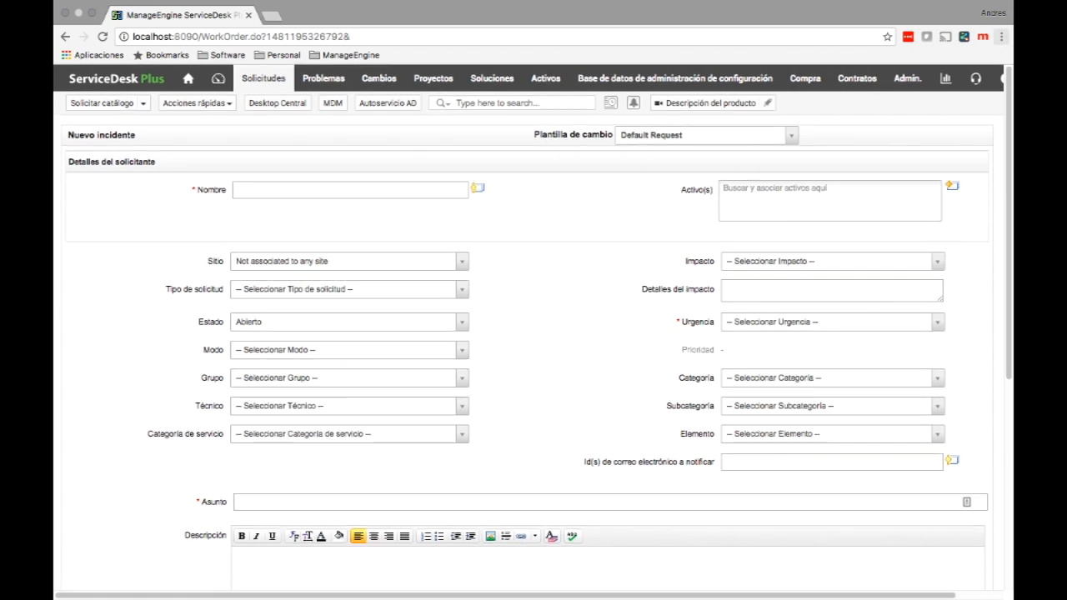
left_click(1002, 36)
left_click(880, 78)
In the incognito window, log in at localhost:8090 with the guest account and open a Nuevo problema form.
type("localhost:8090")
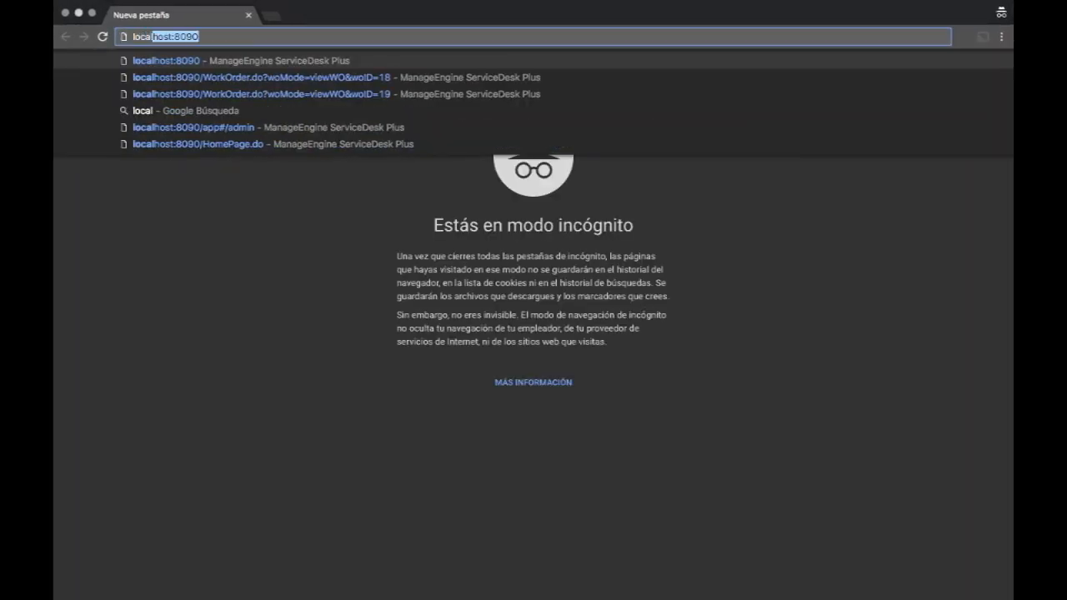
key("Return")
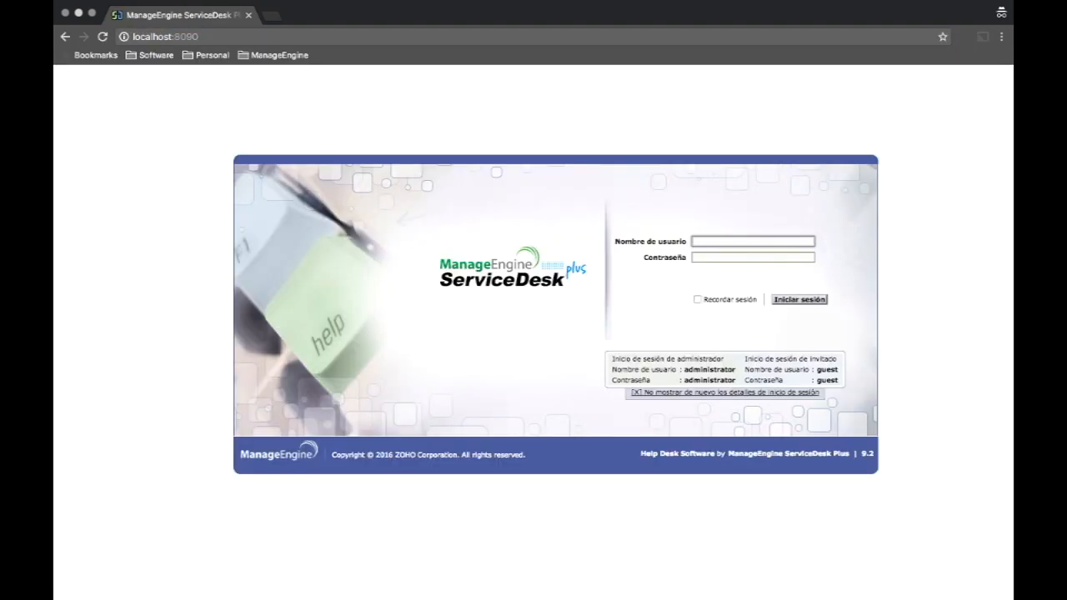
type("guest")
key("Tab")
type("guest")
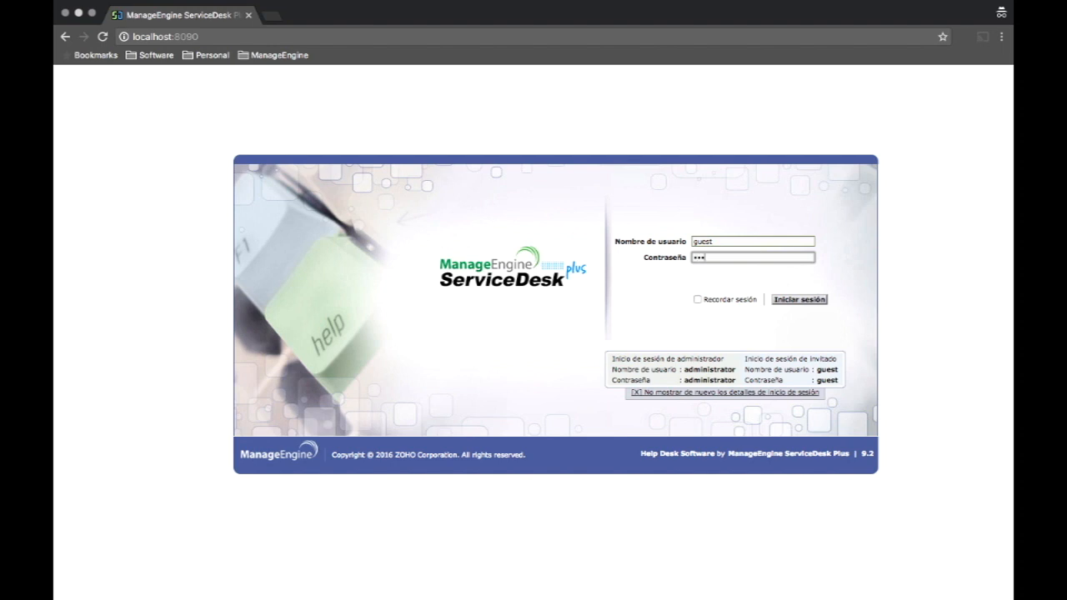
key("Return")
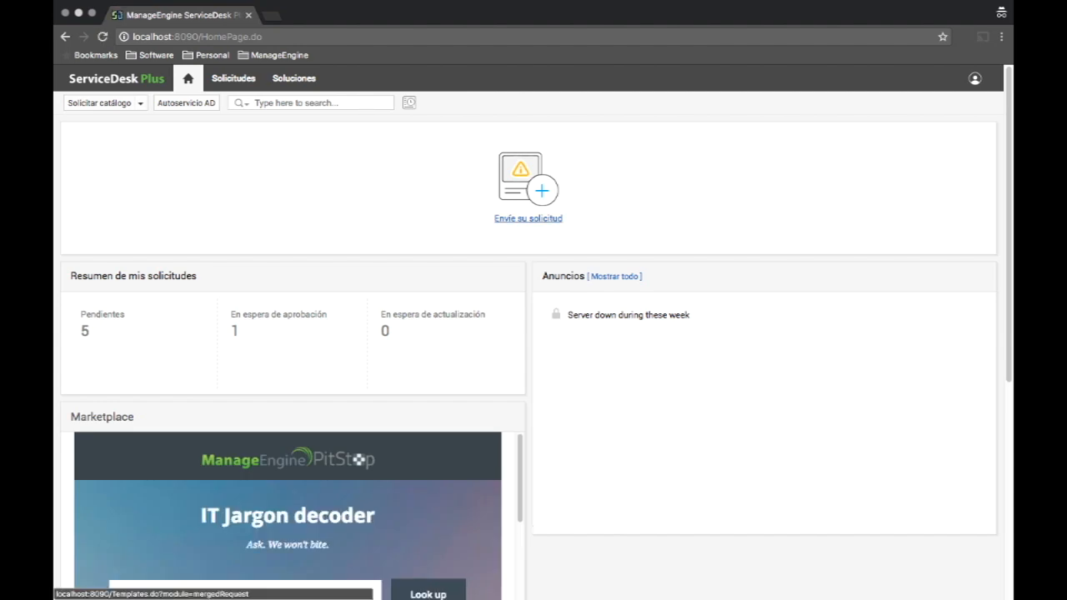
left_click(527, 218)
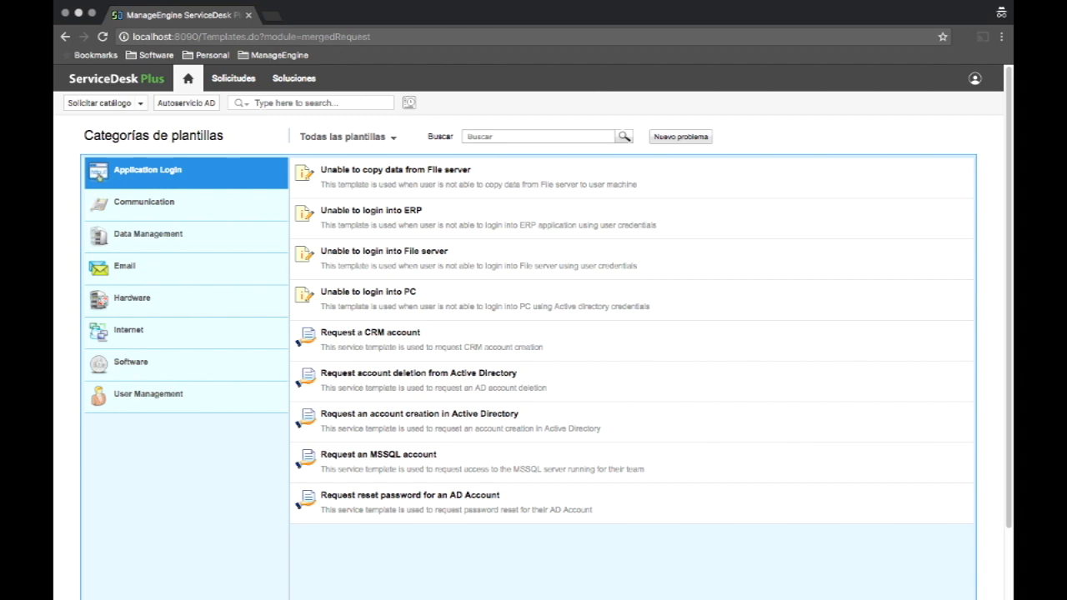
left_click(681, 137)
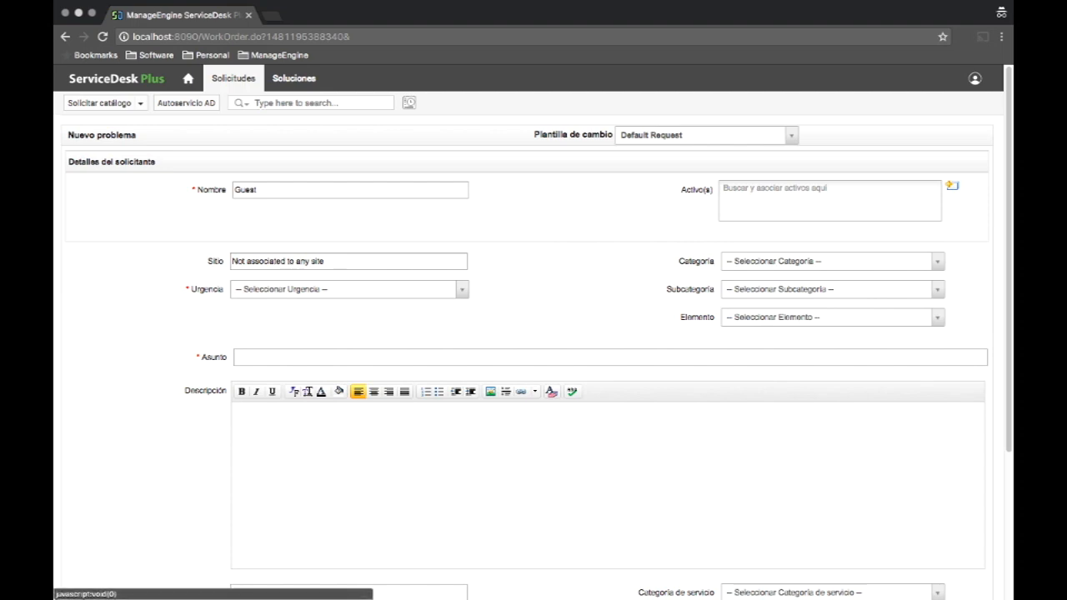
Browse the guest form's Categoría options without choosing one, then show the Plantilla de cambio templates.
scroll(534, 333, "down", 3)
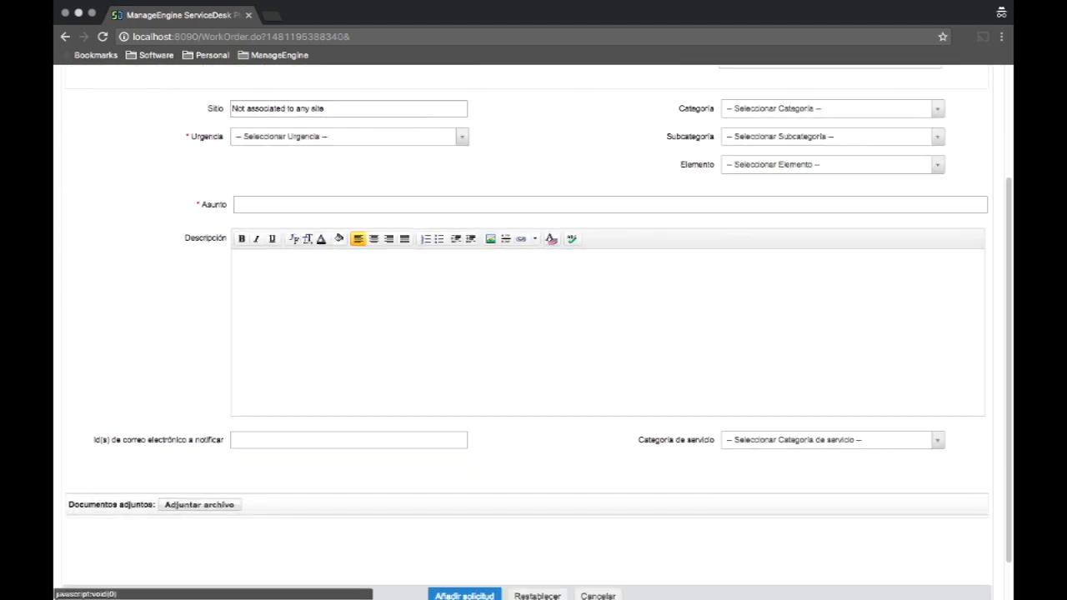
scroll(534, 333, "down", 1)
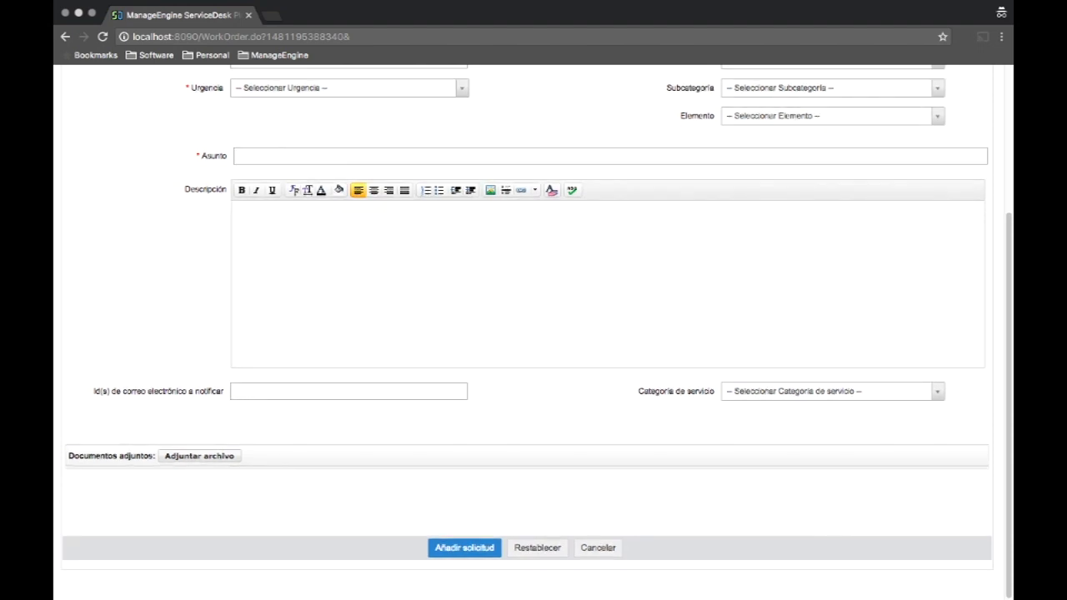
scroll(533, 334, "up", 4)
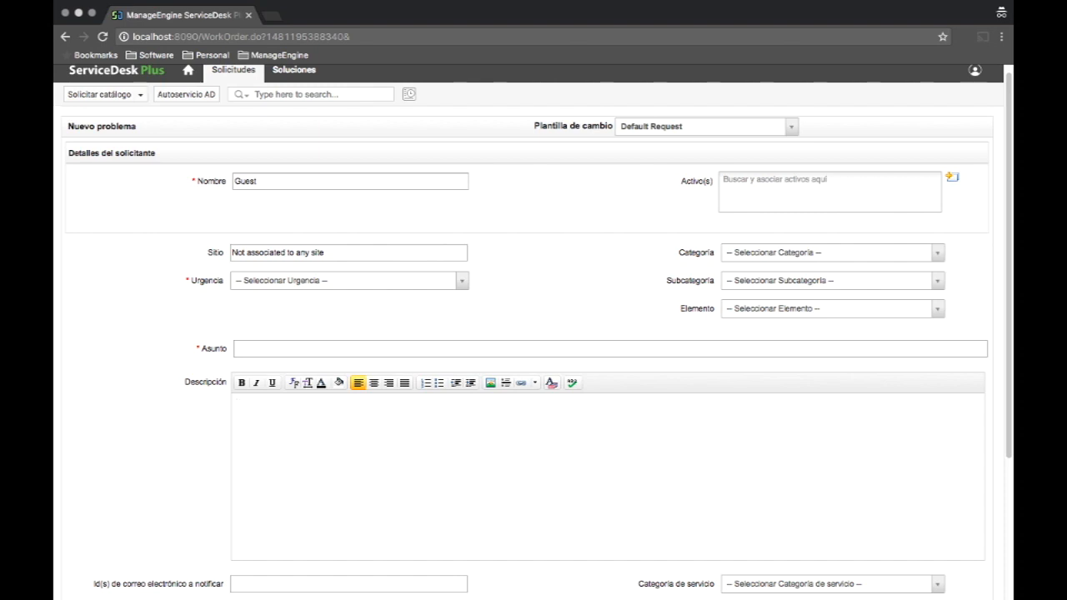
left_click(832, 253)
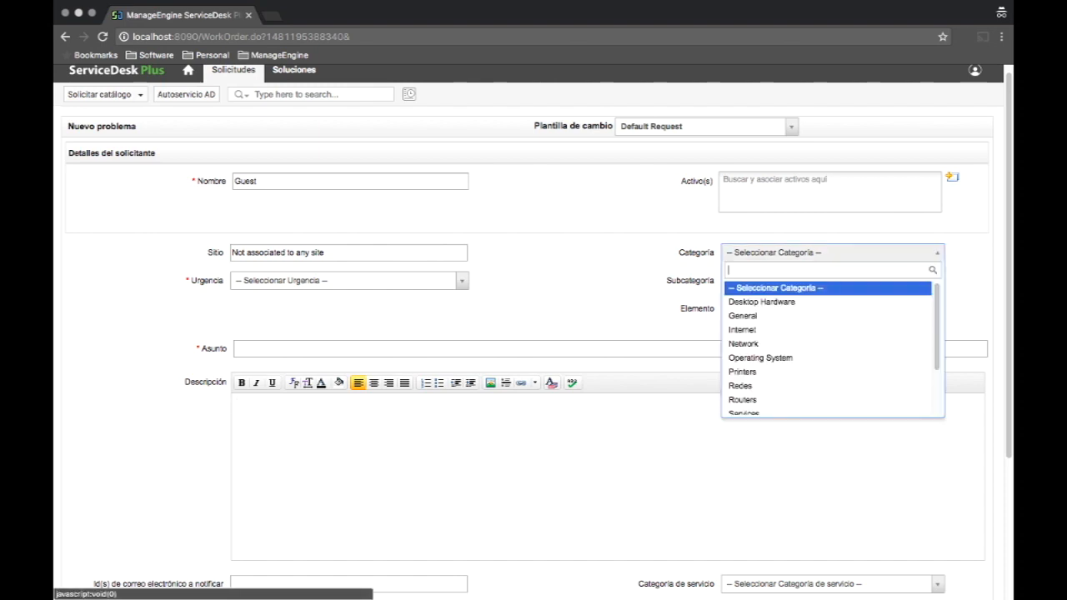
scroll(751, 357, "down", 5)
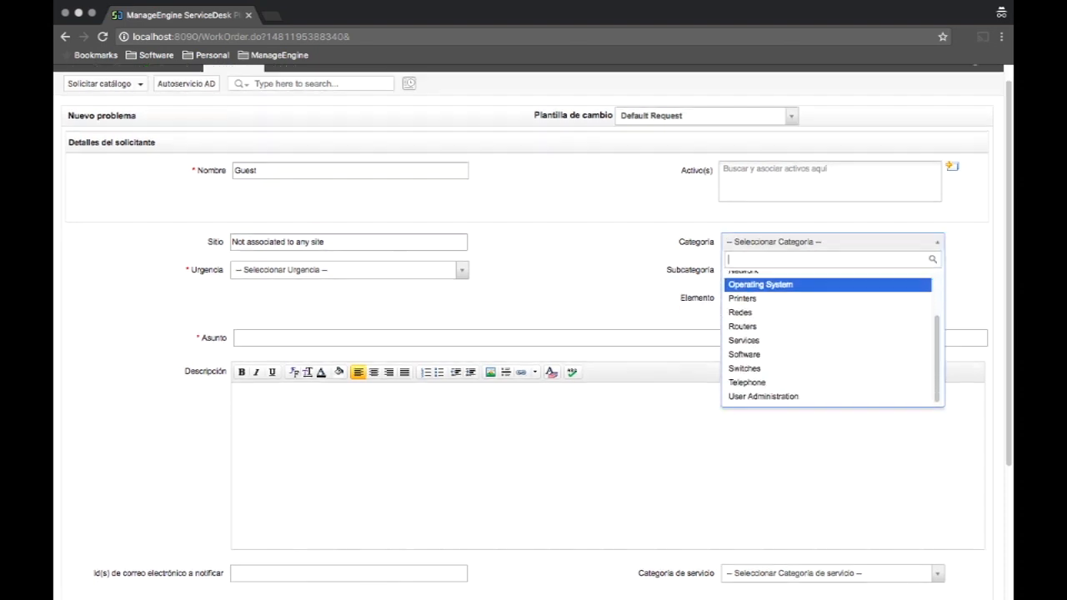
scroll(750, 358, "up", 5)
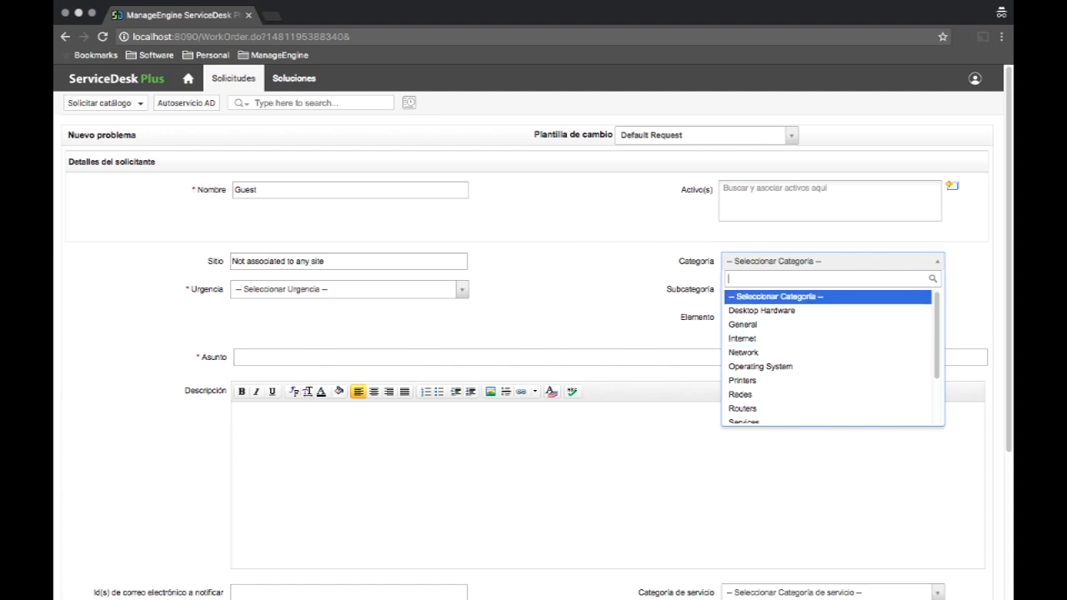
left_click(775, 296)
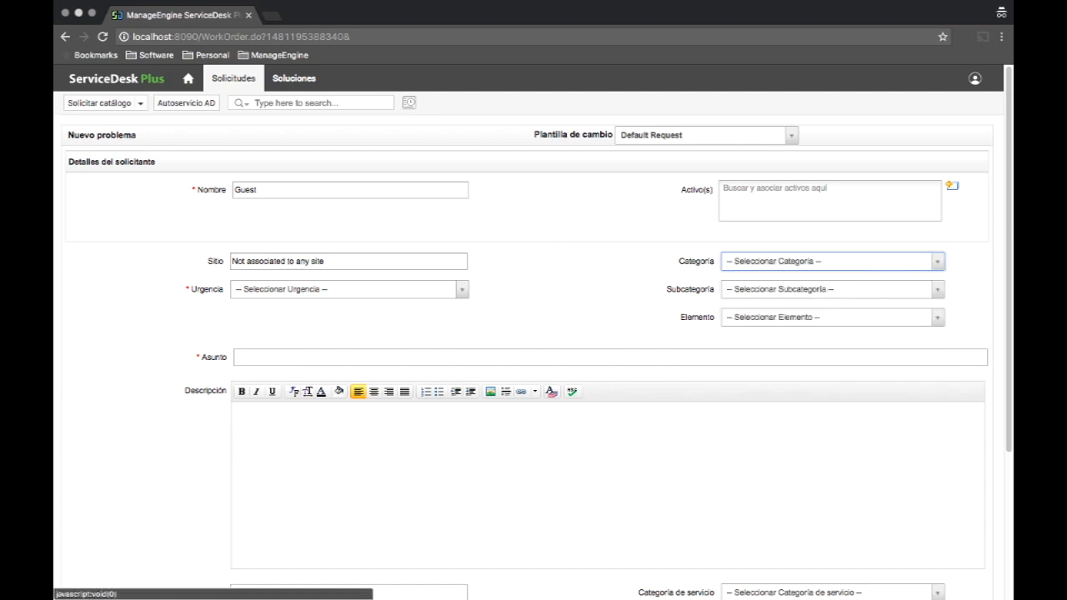
left_click(706, 135)
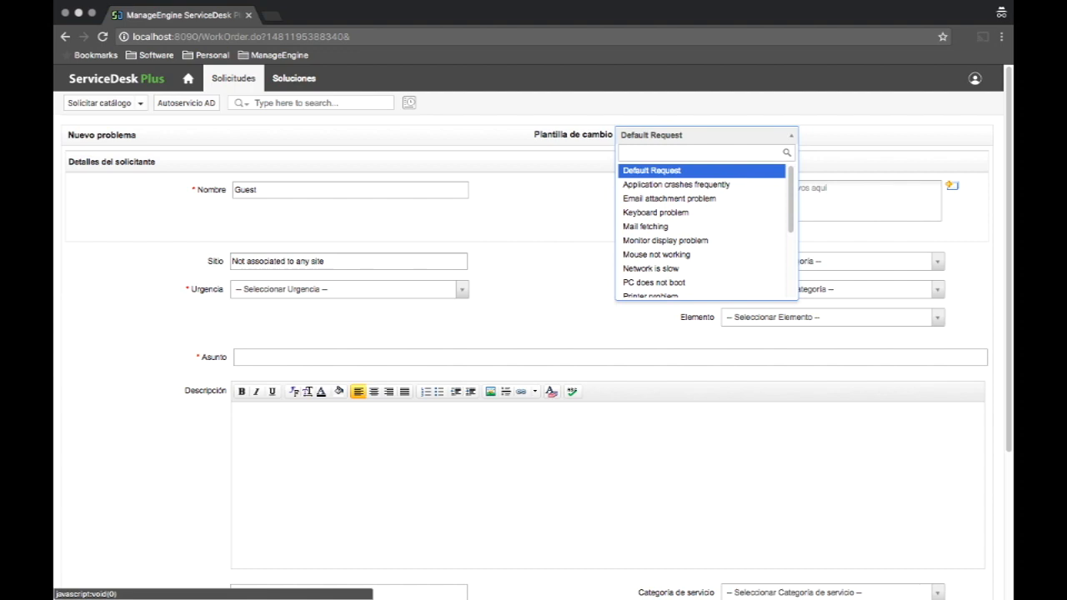
Apply the Keyboard problem template and submit it as request 35, 'Keyboard is not working properly'.
key("Down")
key("Down")
key("Down")
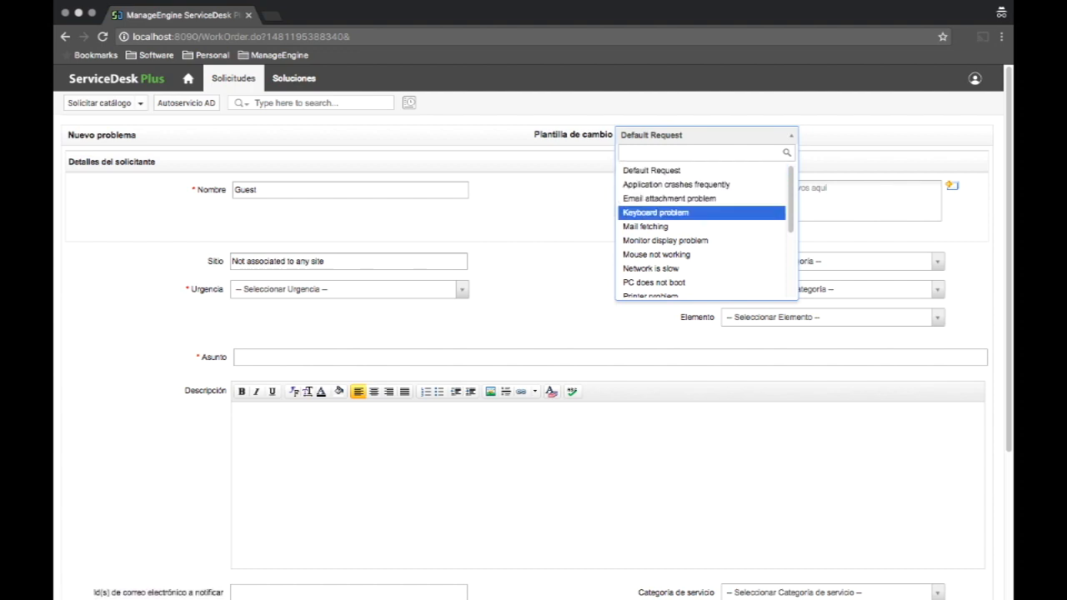
key("Return")
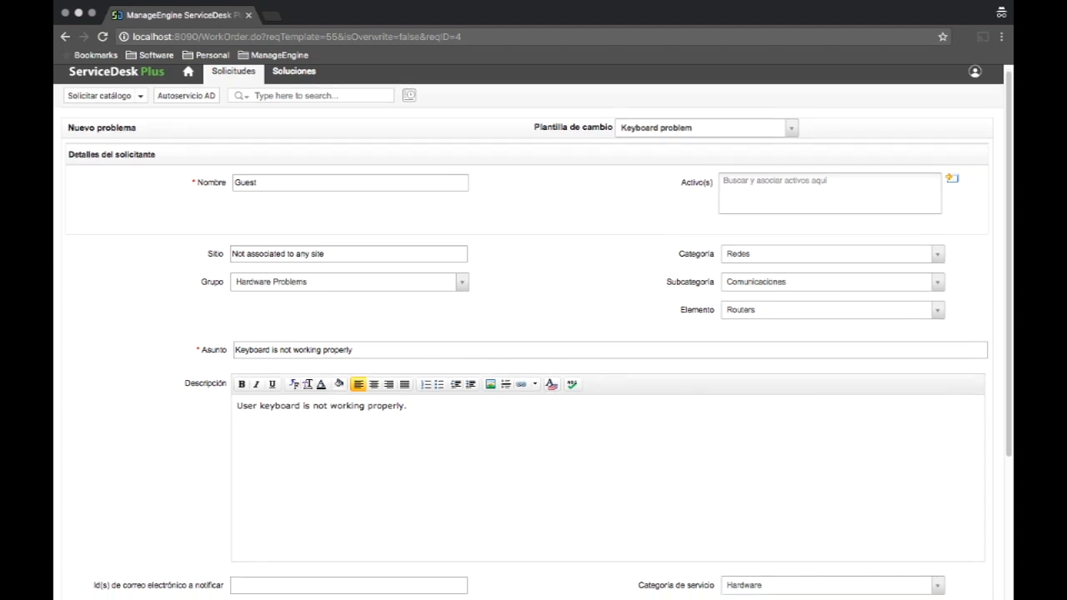
scroll(533, 333, "down", 3)
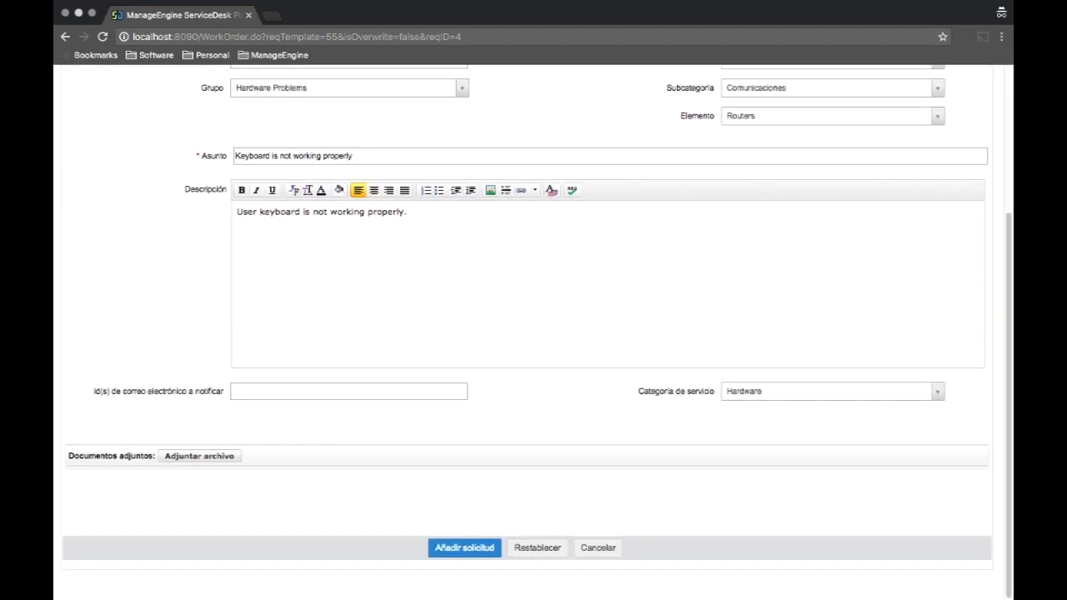
left_click(464, 548)
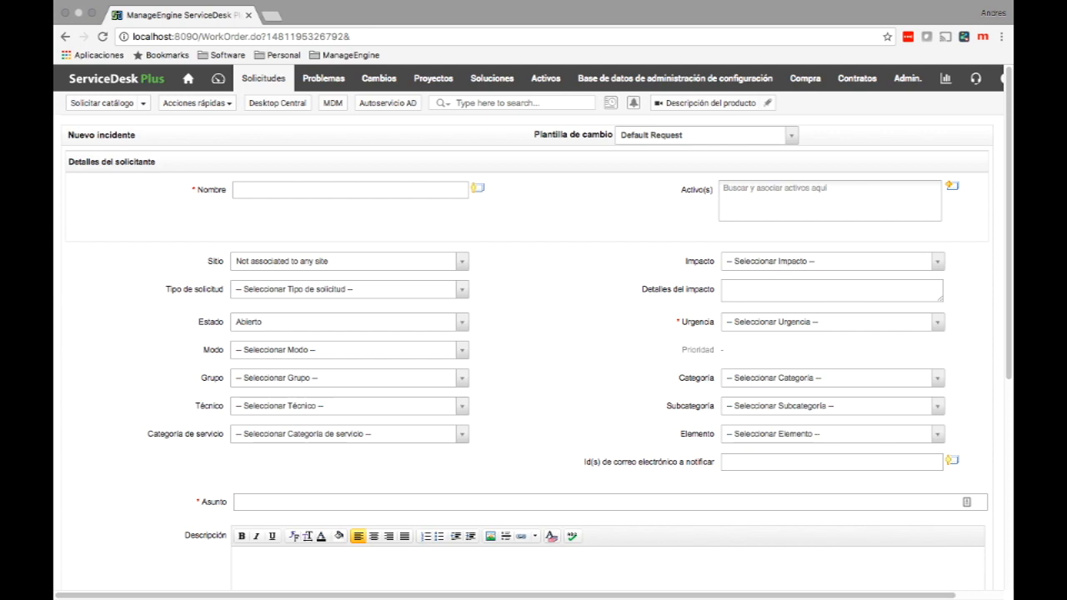
Back in the administrator window, open the Admin. settings page.
left_click(907, 79)
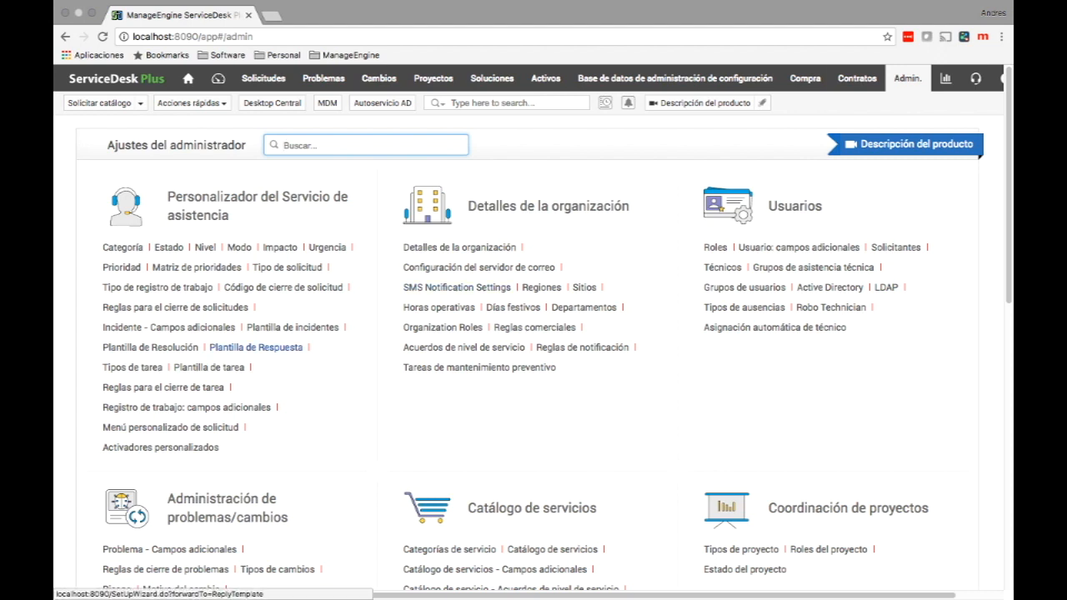
Open the Need More Details reply template and add a blank line after its first paragraph.
left_click(255, 347)
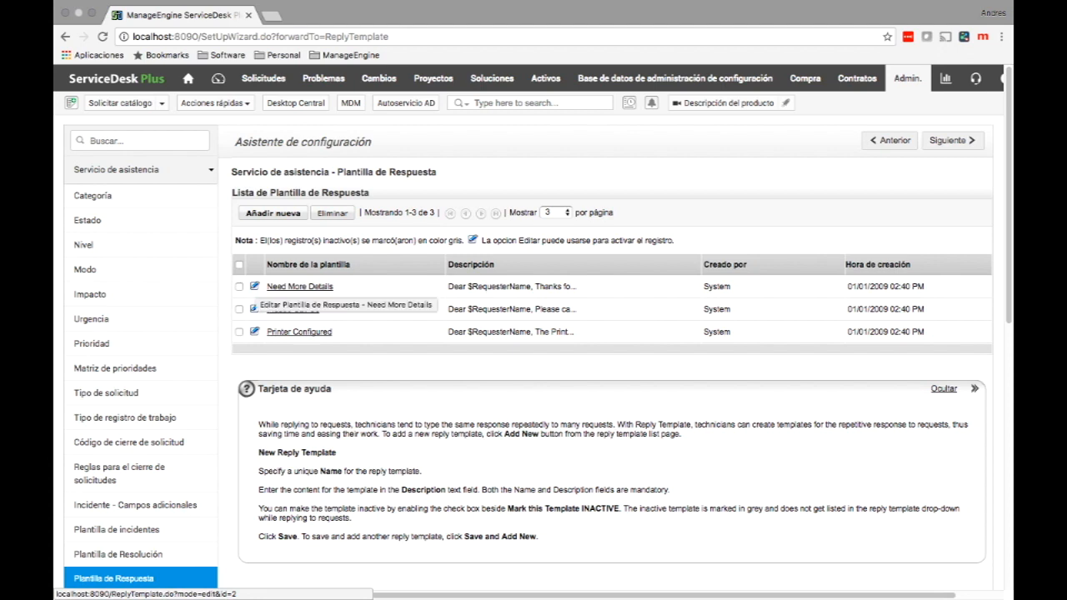
left_click(254, 287)
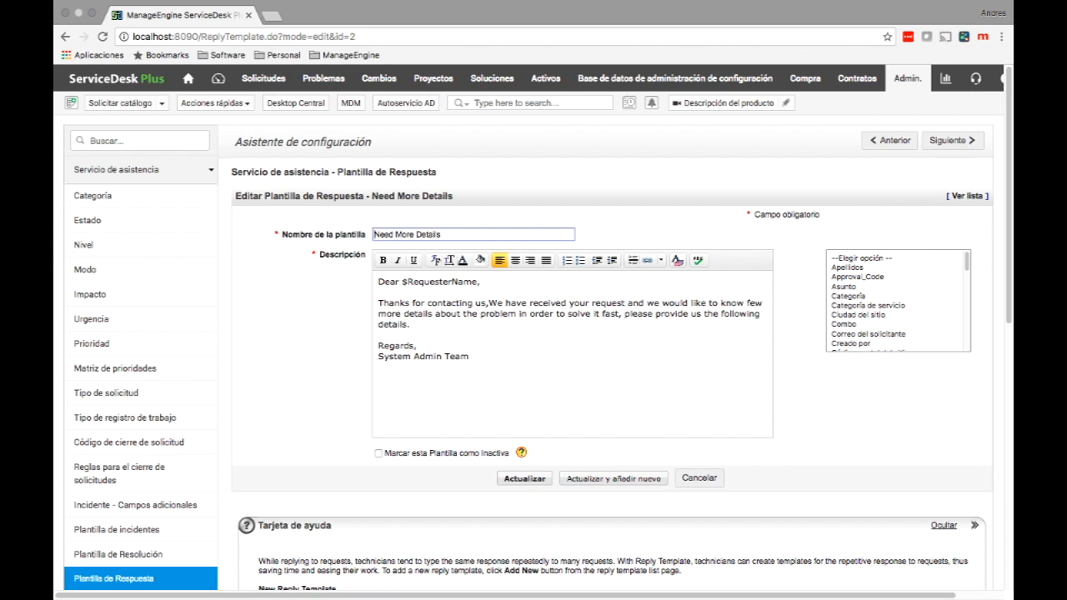
left_click_drag(409, 324, 379, 304)
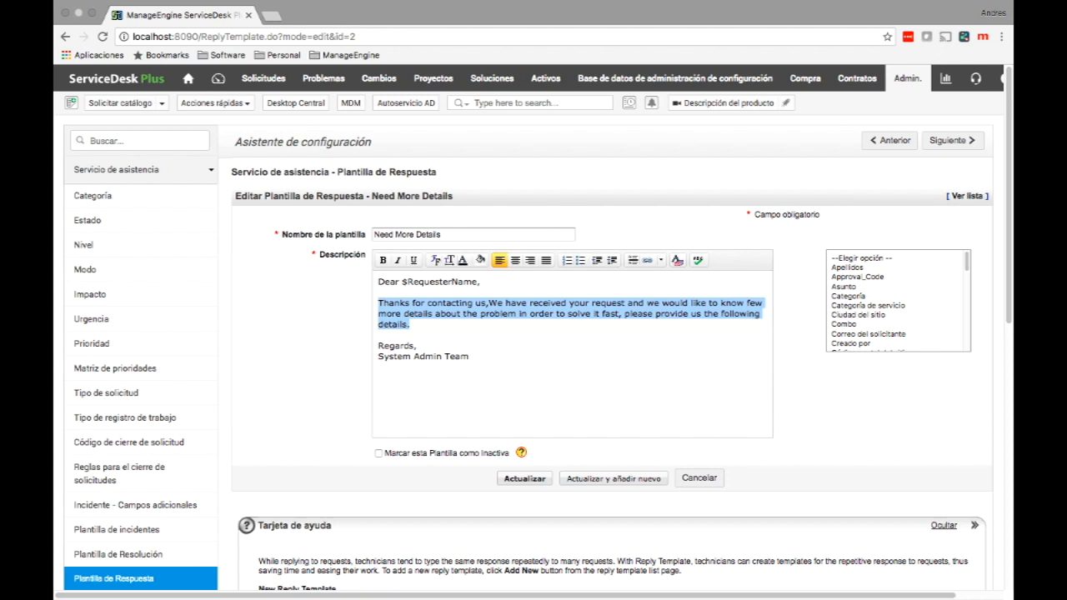
left_click(410, 325)
key("Return")
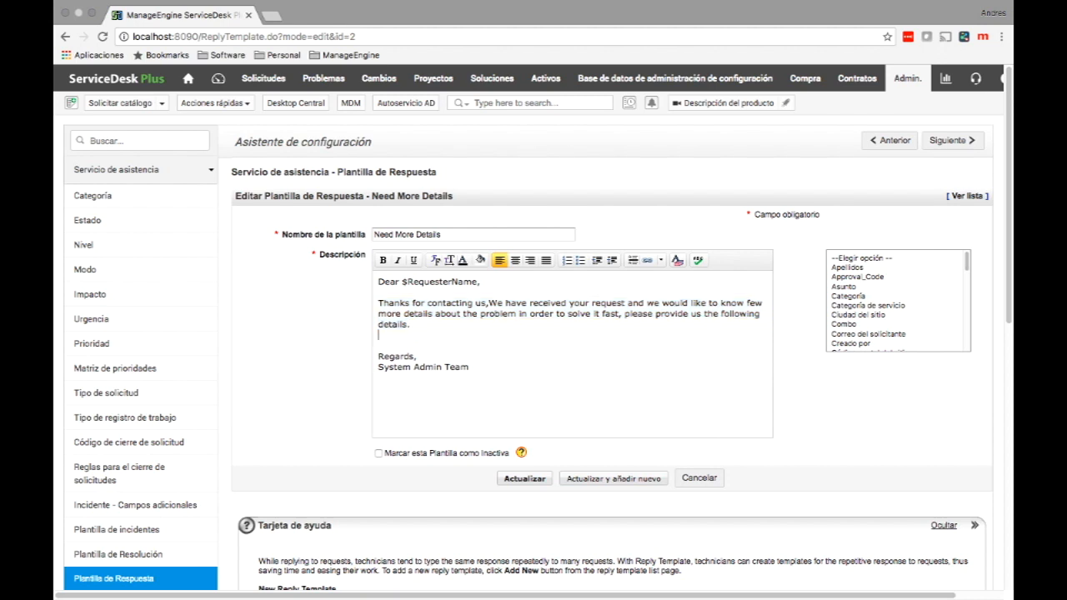
Insert the $Category, $RequesterMail and $Group placeholders, then cancel the edits.
left_click(849, 296)
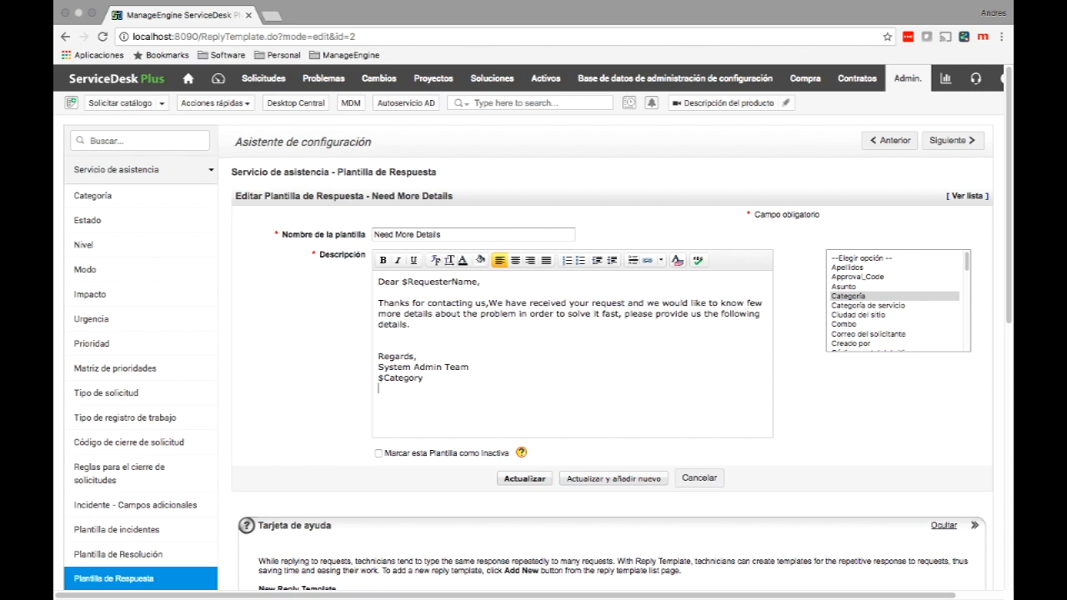
left_click(868, 335)
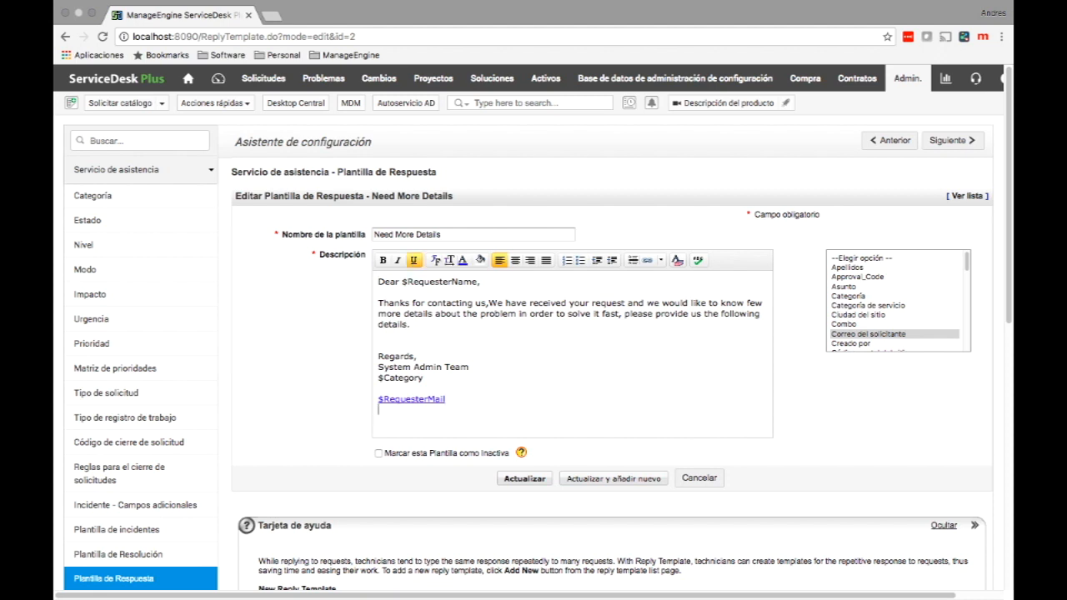
scroll(896, 300, "down", 3)
scroll(898, 300, "down", 5)
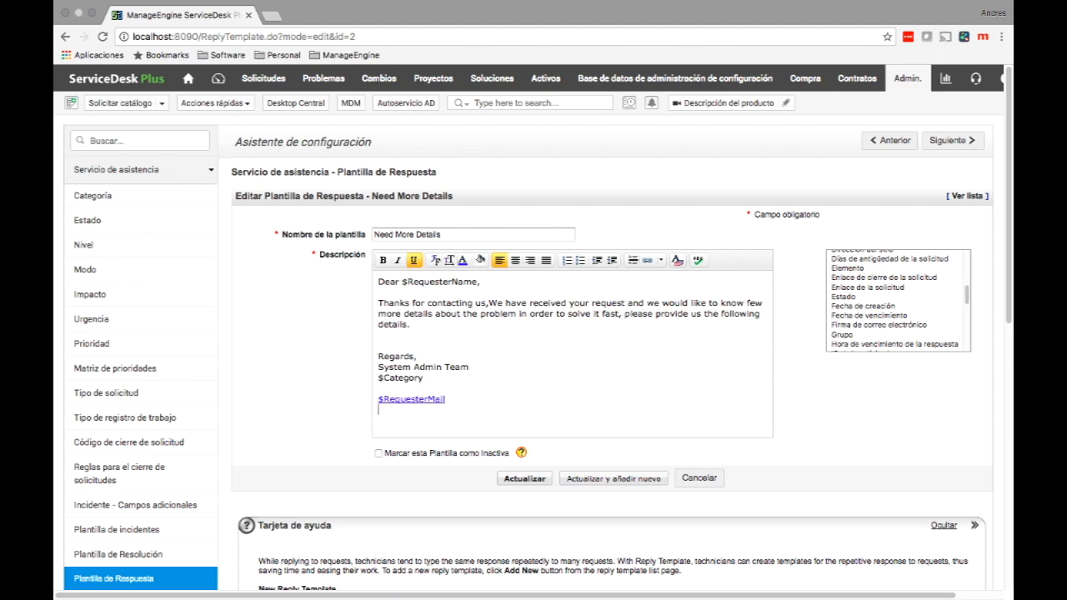
left_click(844, 335)
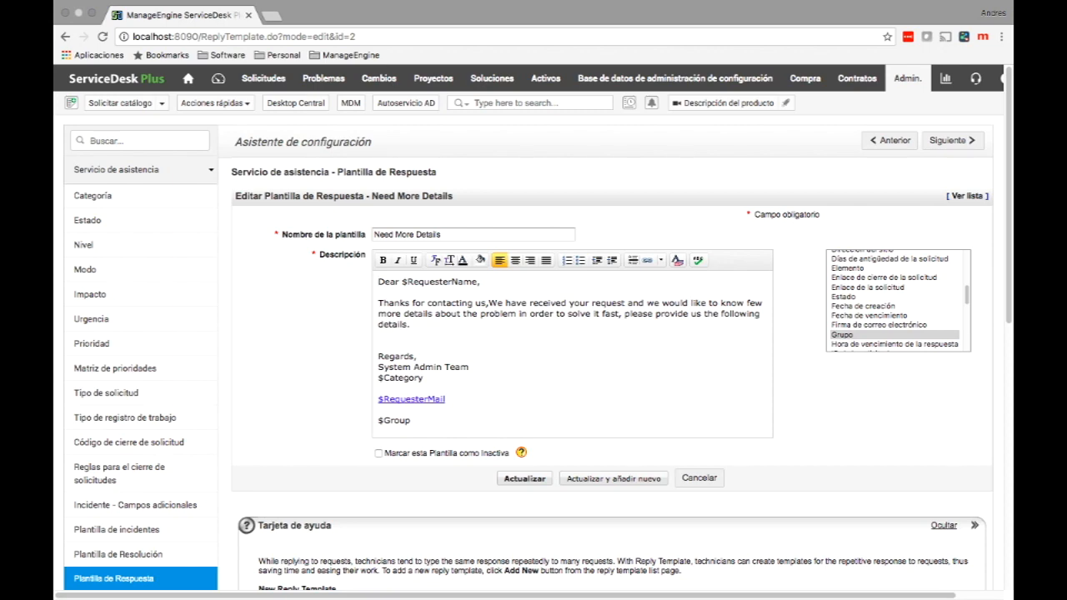
left_click(698, 478)
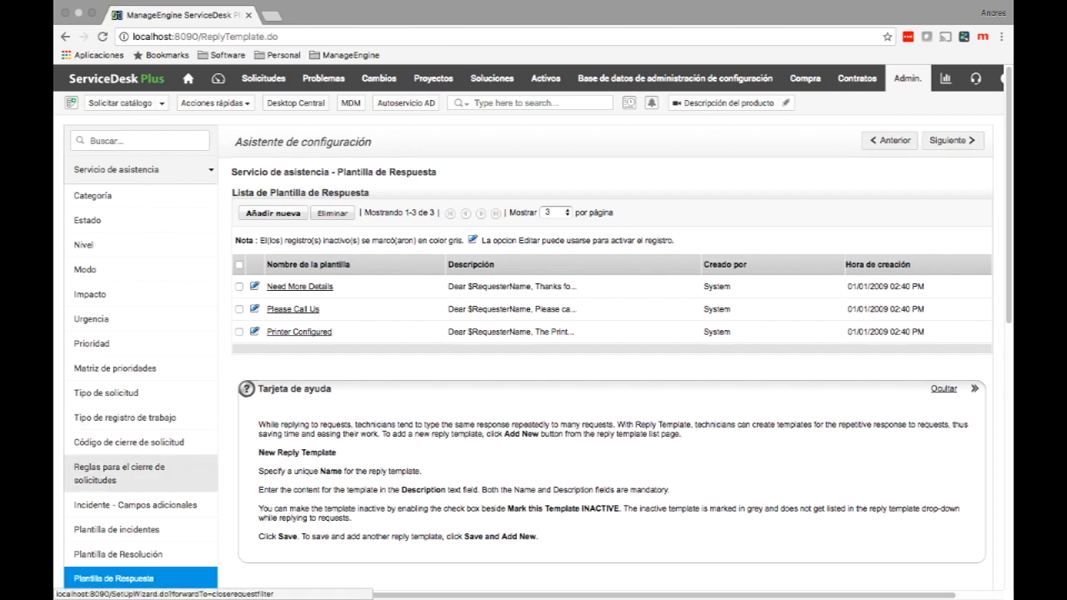
Scroll the setup sidebar and open the empty Plantilla de Resolución list.
scroll(140, 473, "down", 1)
scroll(141, 473, "down", 1)
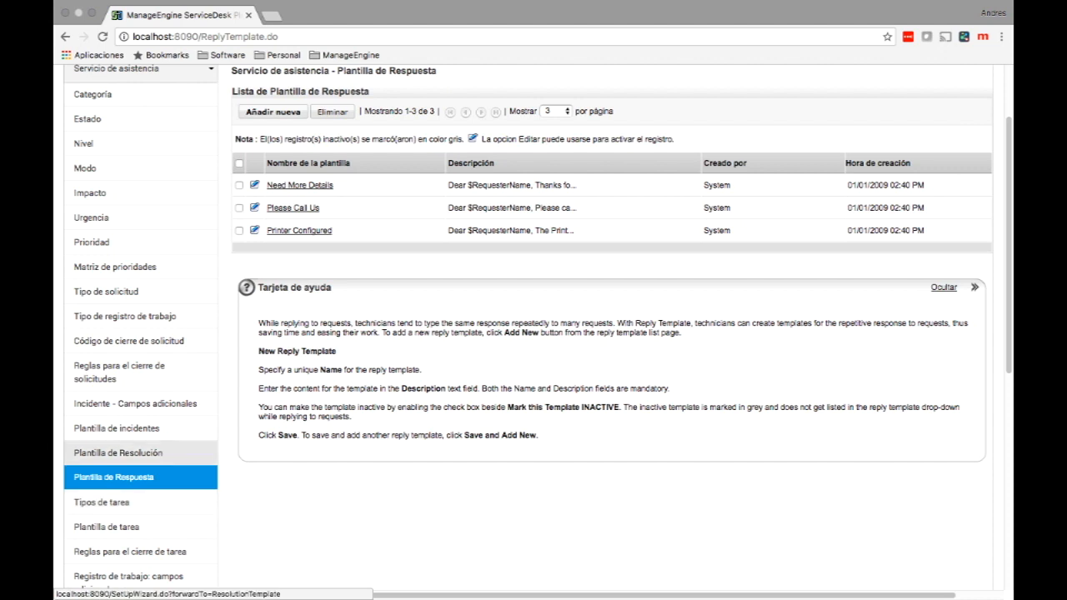
left_click(117, 452)
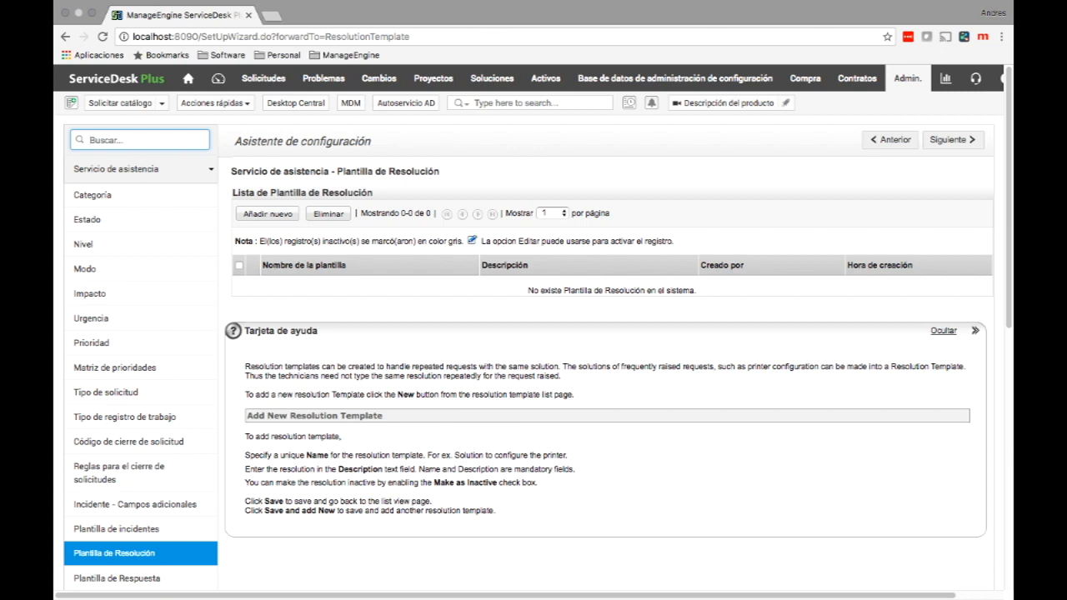
Start a new resolution template, cancel it, and open the Plantilla de tarea list.
left_click(268, 214)
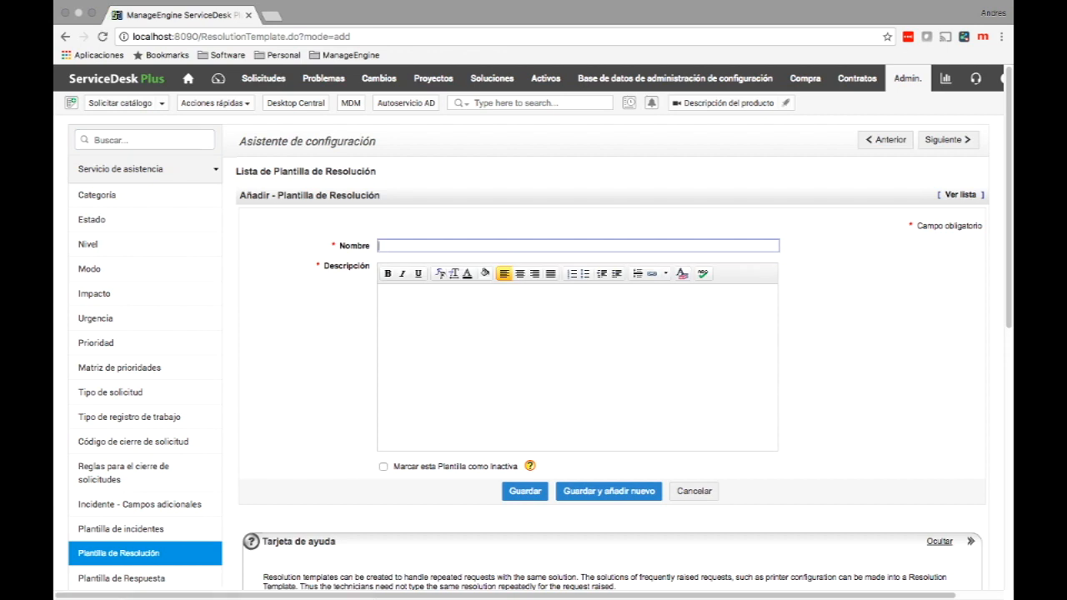
left_click(695, 491)
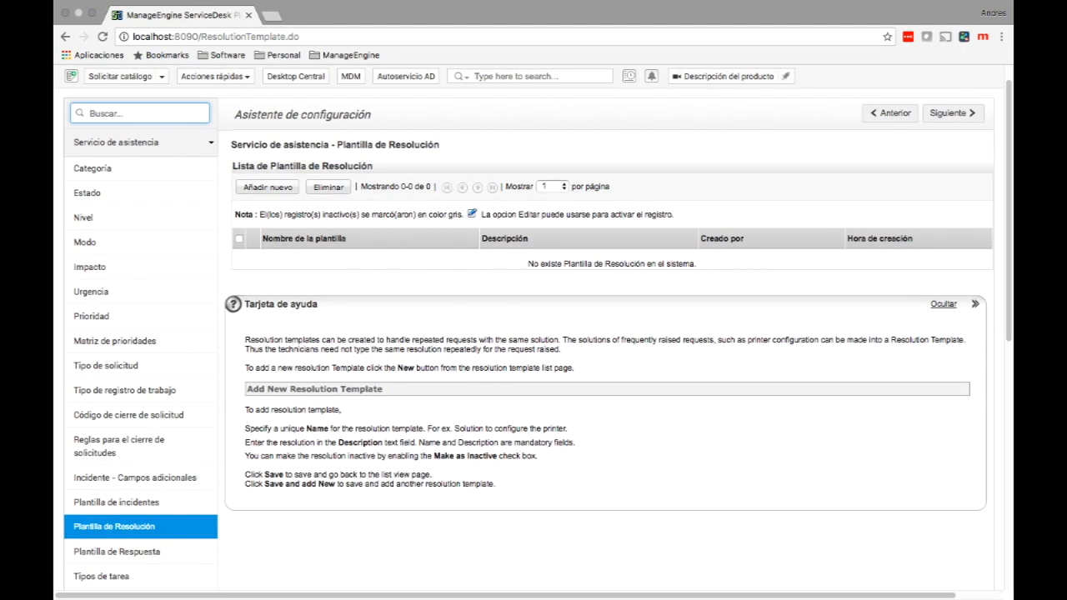
scroll(534, 325, "down", 2)
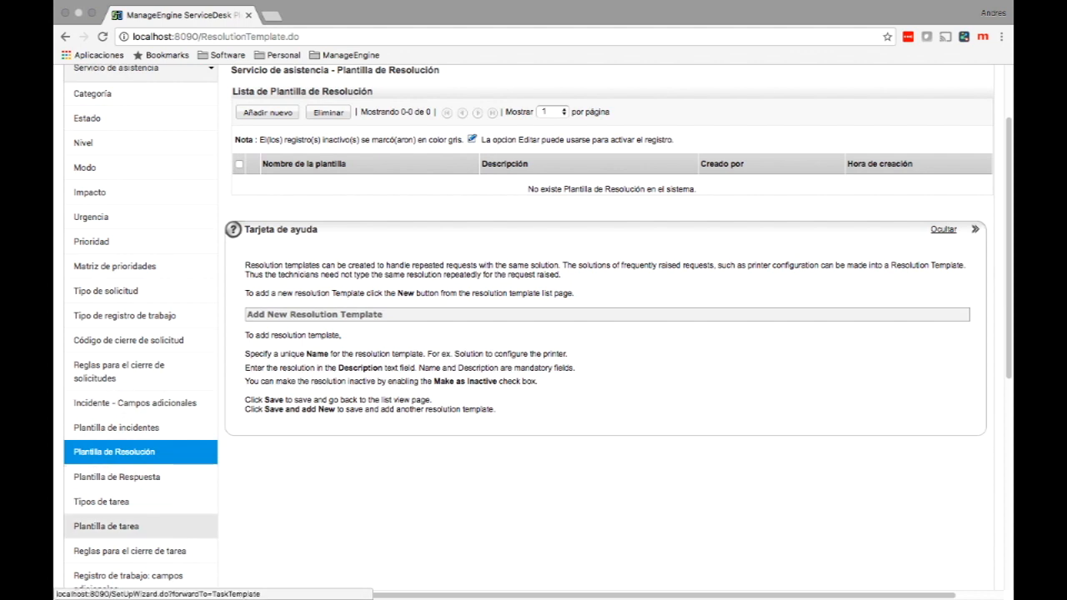
left_click(108, 526)
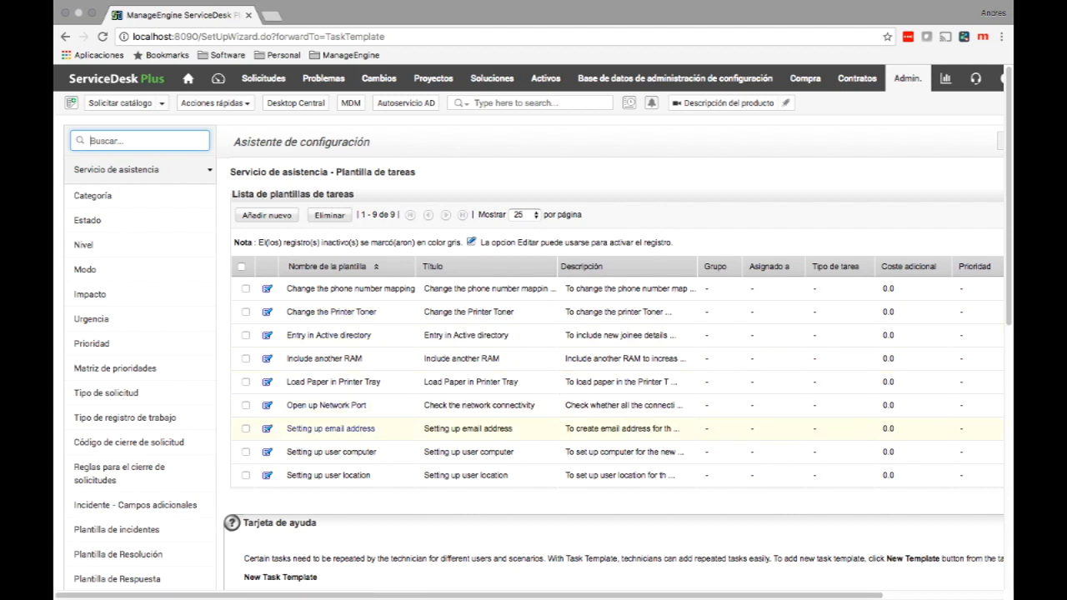
Re-save the Setting up email address task template unchanged, then go to Solicitudes.
left_click(268, 429)
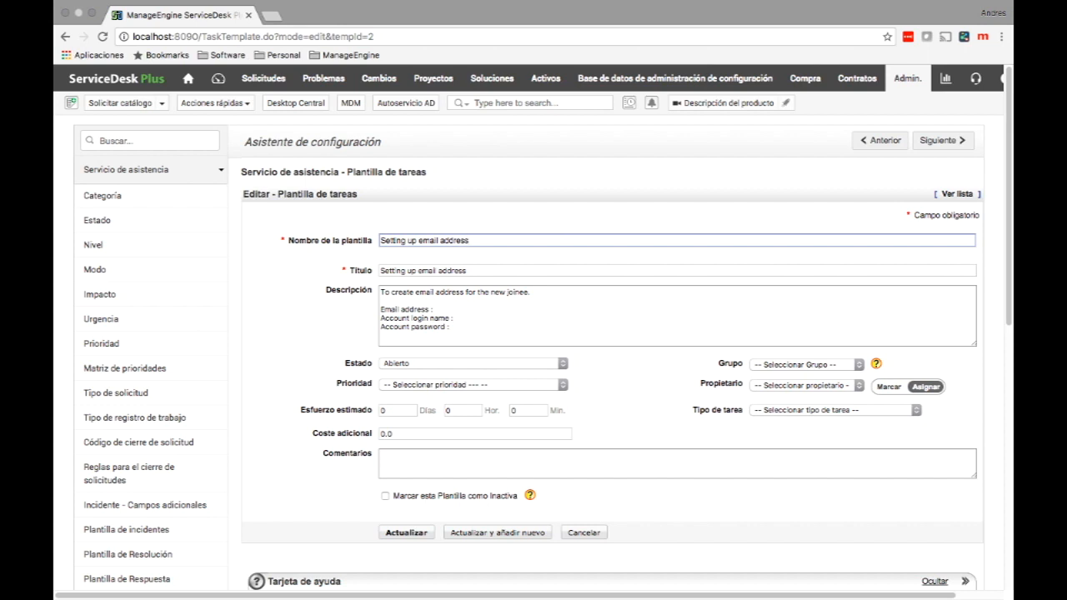
key("Return")
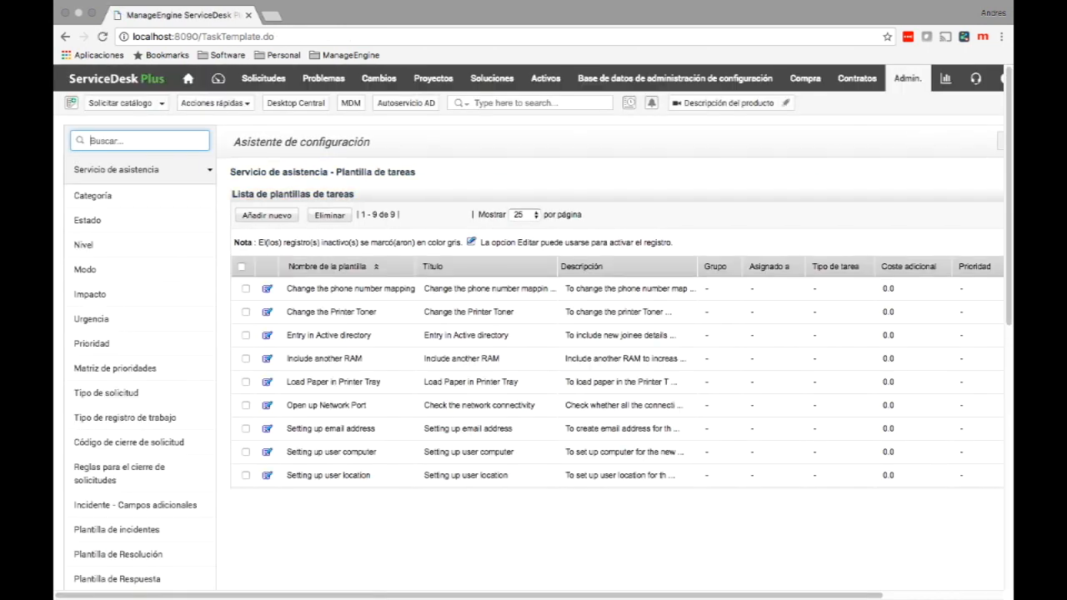
left_click(263, 78)
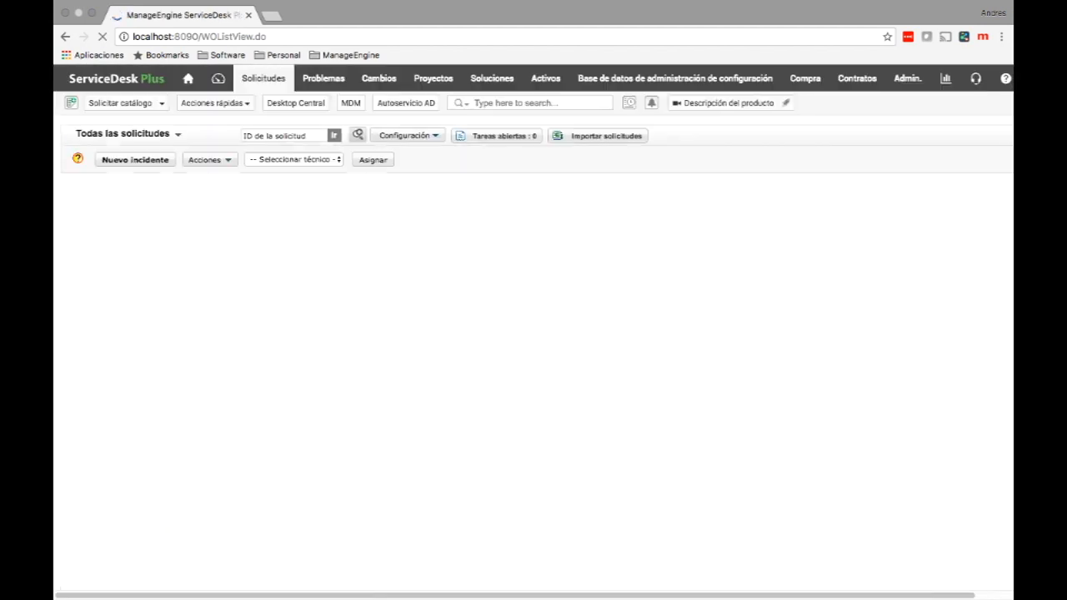
Add the 'Setting up email address' task template as a task on request 35.
left_click(314, 206)
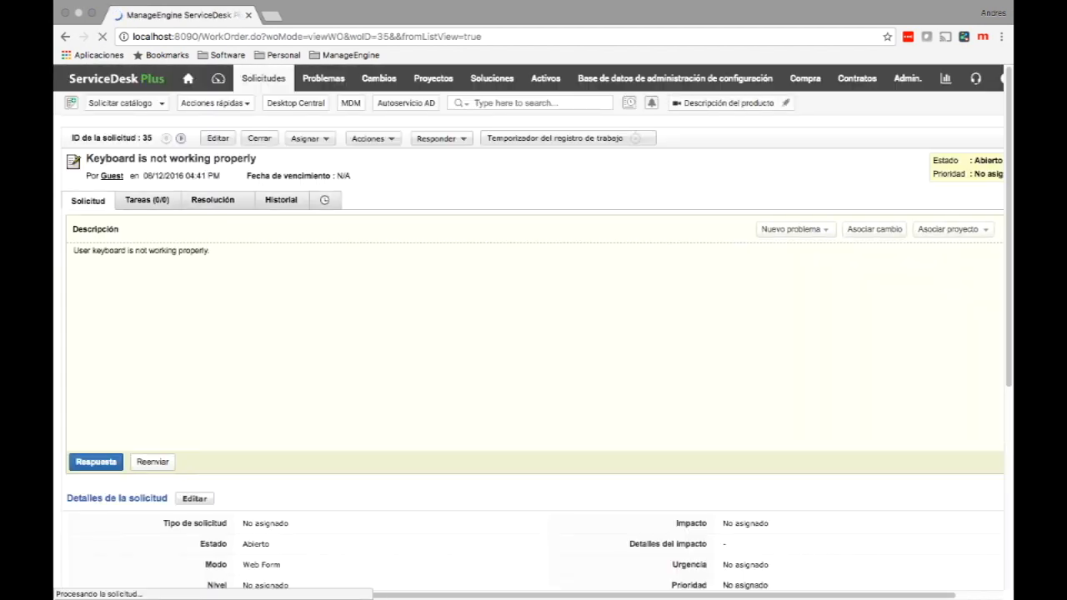
left_click(148, 200)
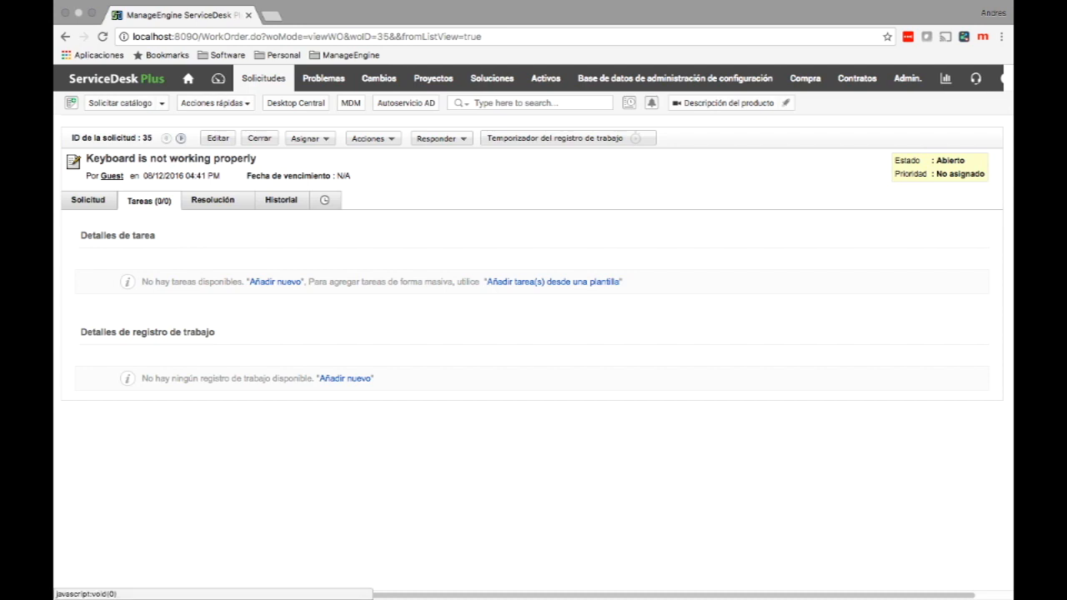
left_click(553, 282)
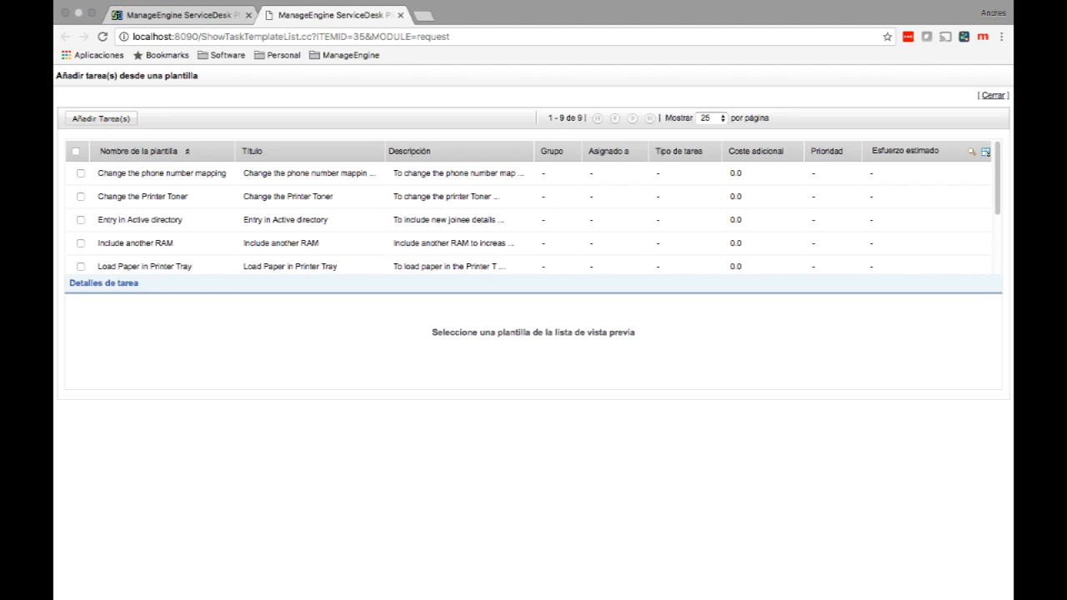
scroll(140, 219, "down", 2)
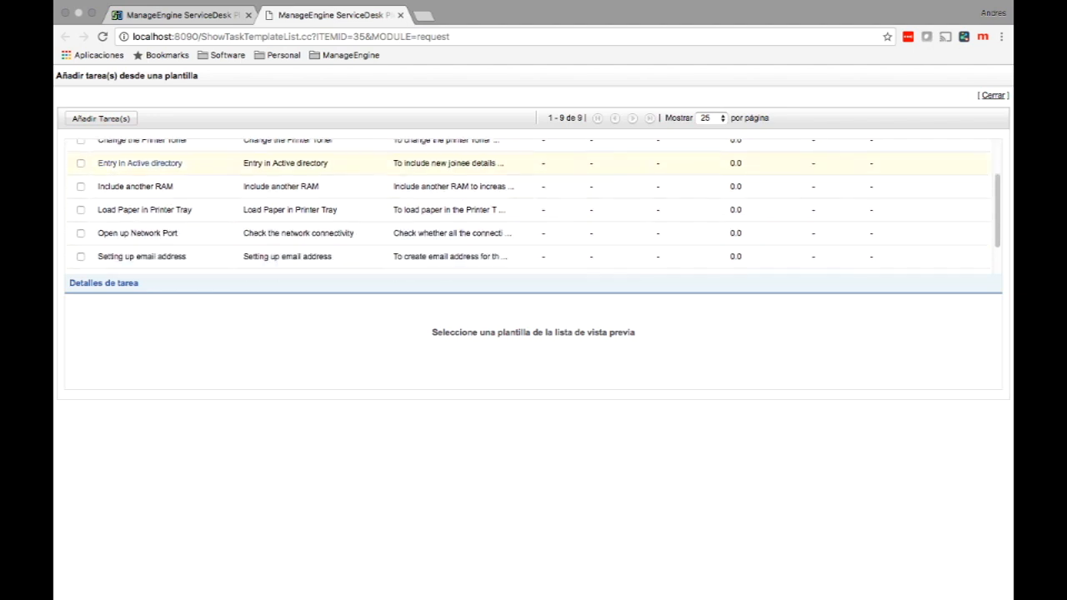
scroll(140, 226, "down", 1)
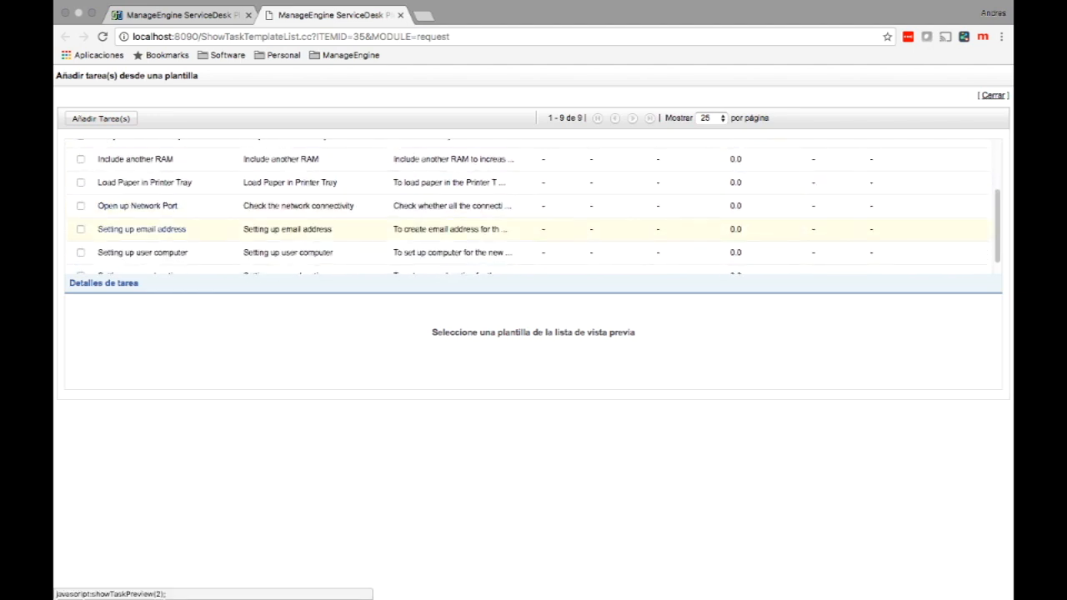
left_click(80, 228)
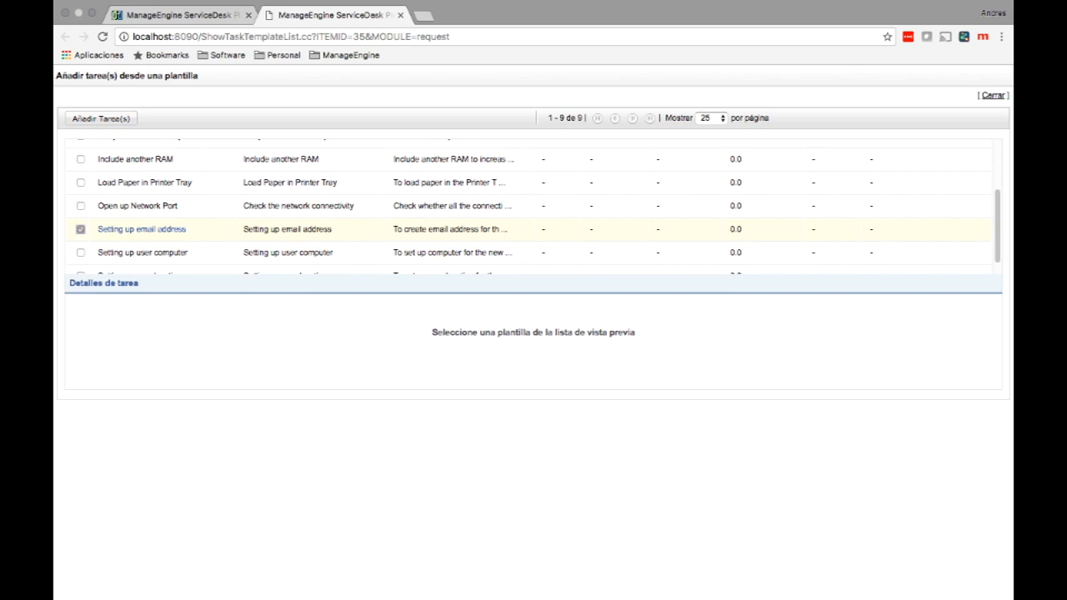
left_click(101, 118)
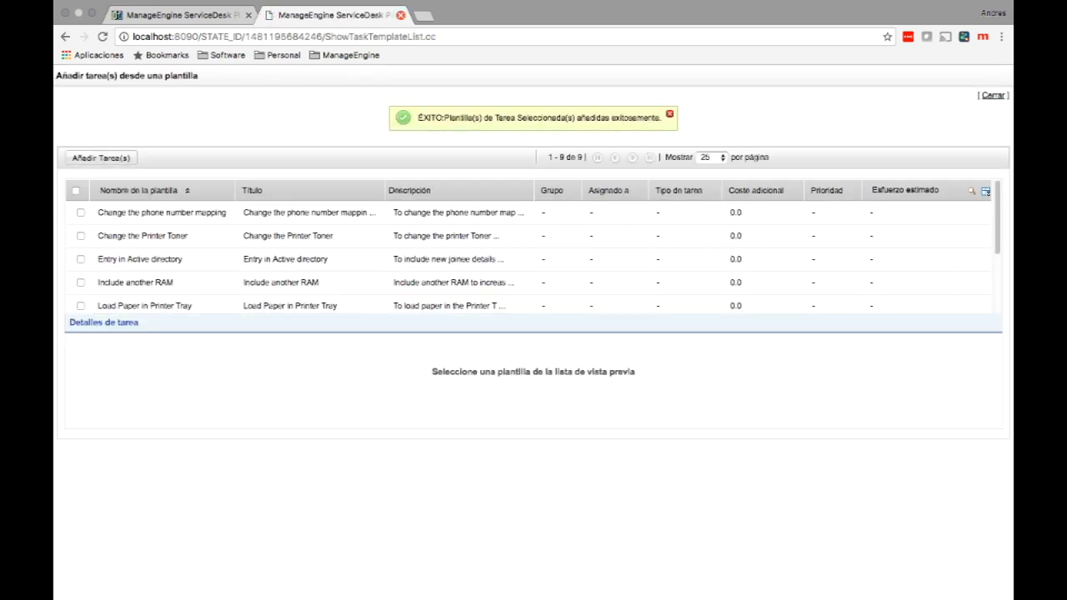
left_click(401, 14)
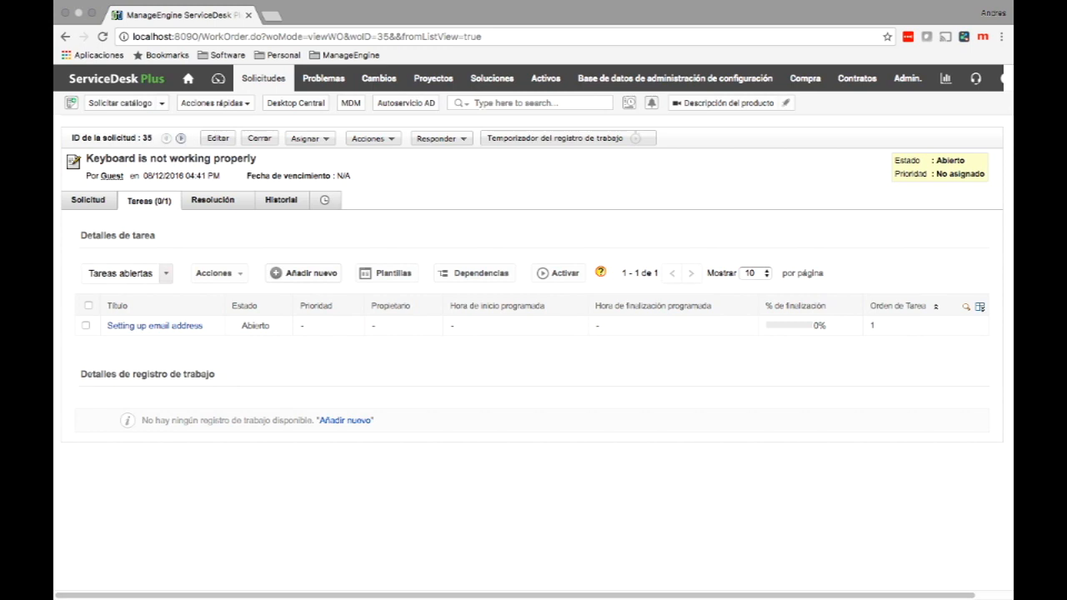
Create a manual task titled 'Test' on request 35 and view the task dependency graph.
left_click(301, 273)
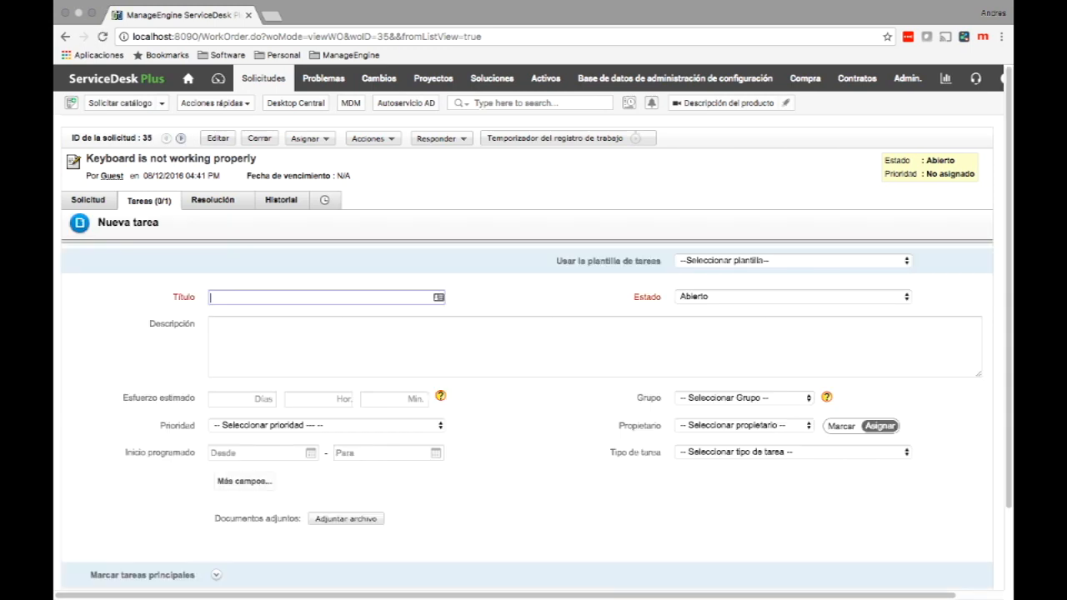
type("Tes")
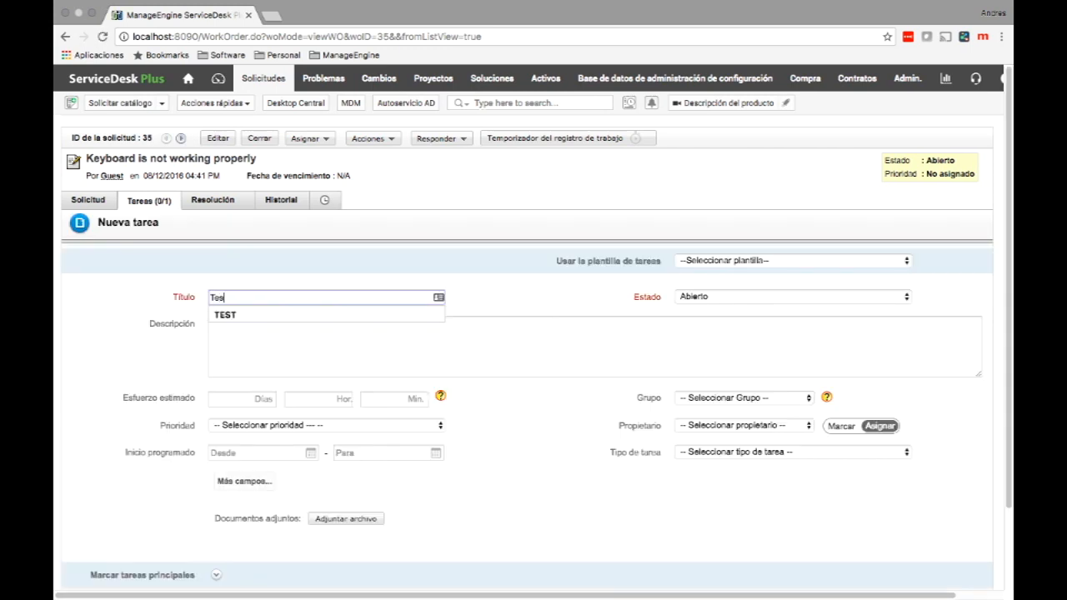
type("t")
key("Tab")
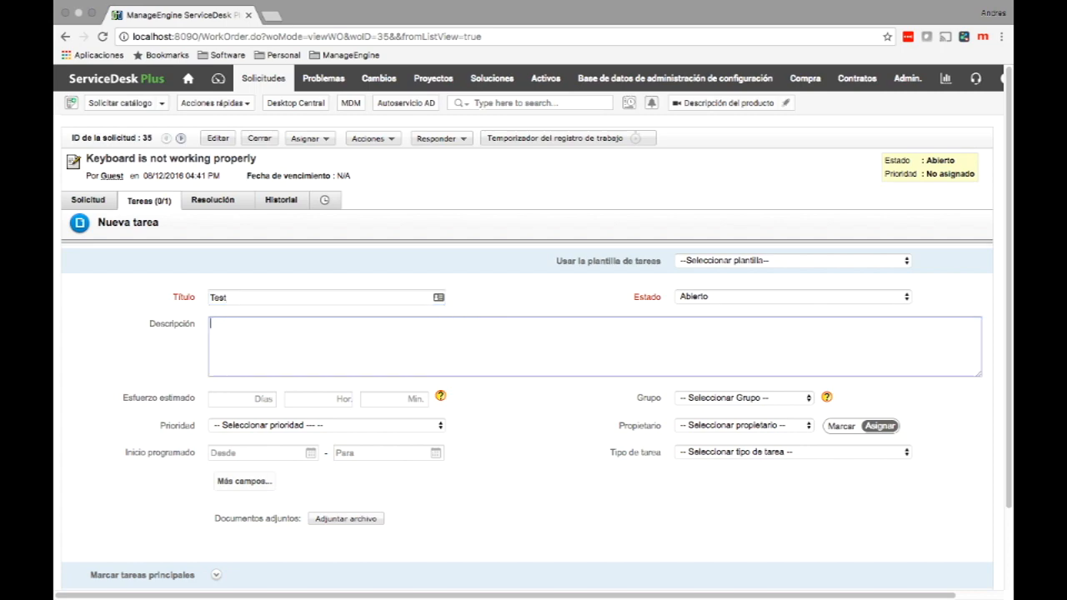
scroll(533, 334, "down", 1)
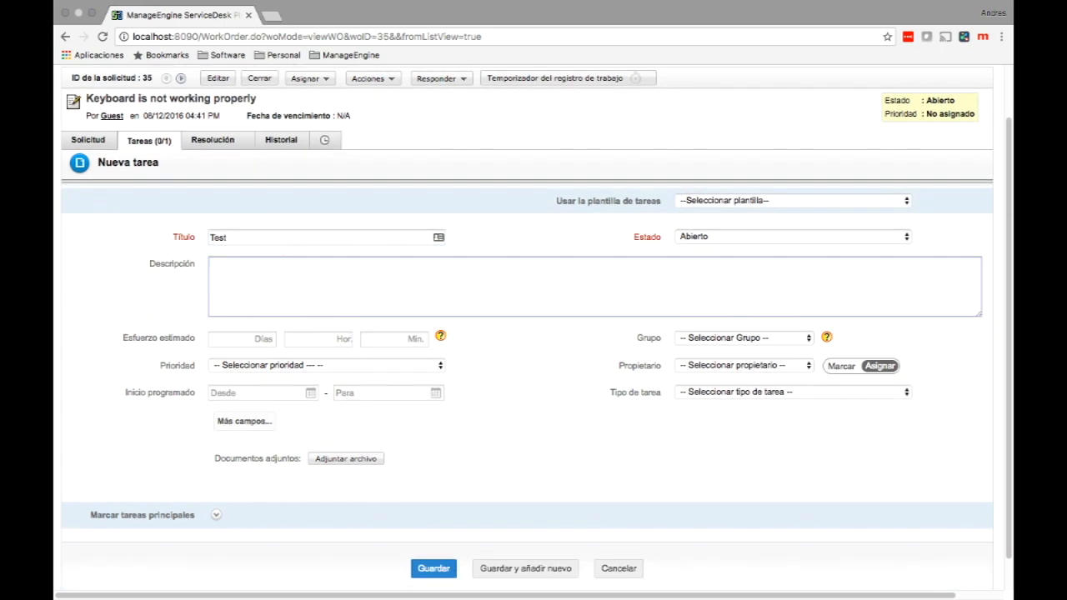
scroll(533, 333, "down", 1)
left_click(433, 534)
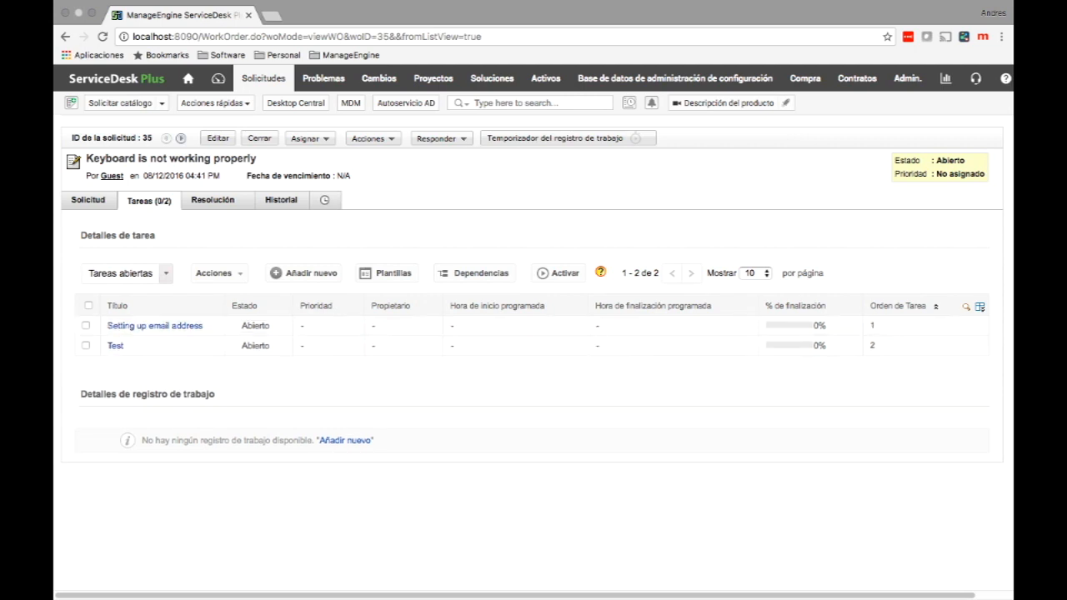
left_click(472, 273)
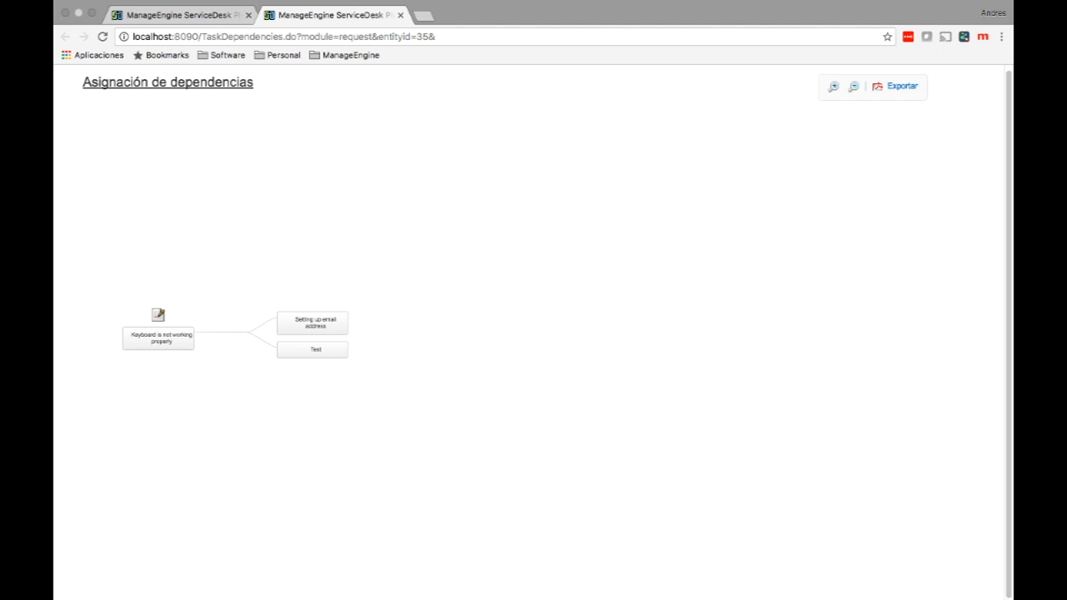
Select the Test task in the dependency graph and begin choosing its parent task.
left_click(316, 349)
mouse_move(316, 350)
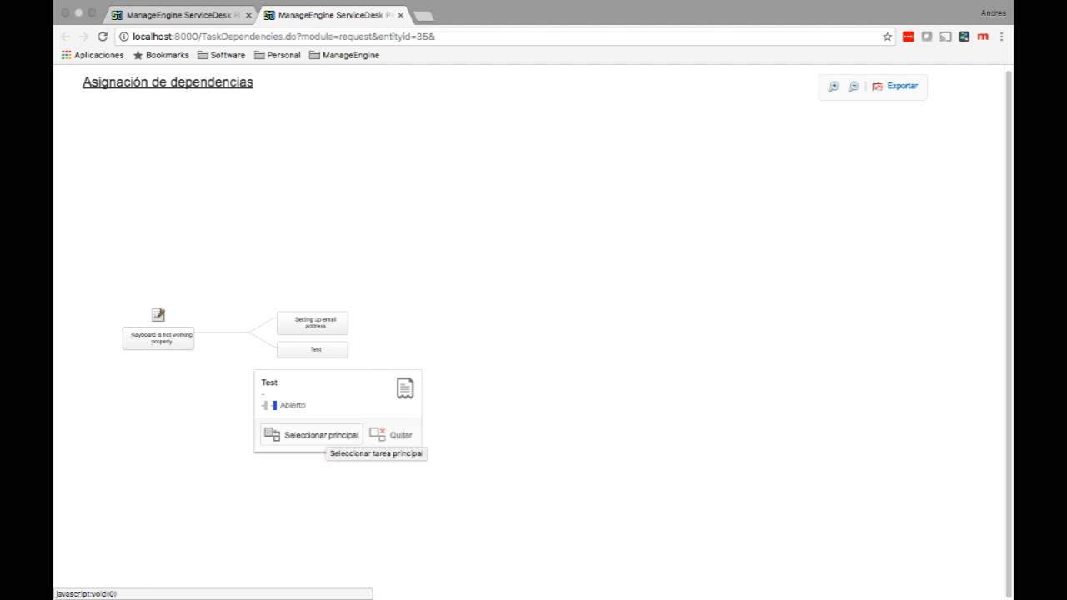
left_click(325, 435)
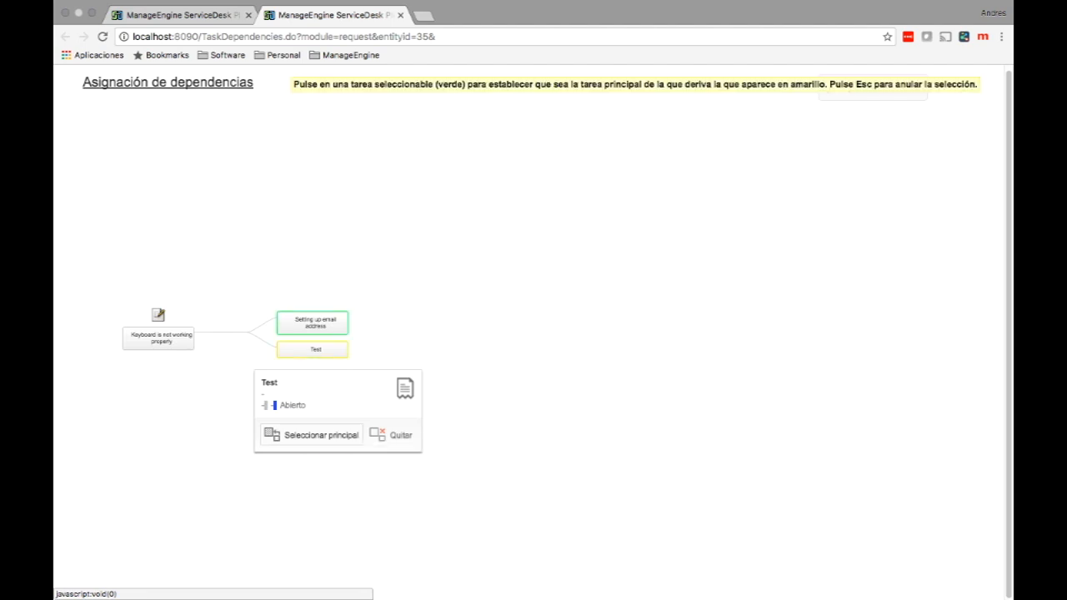
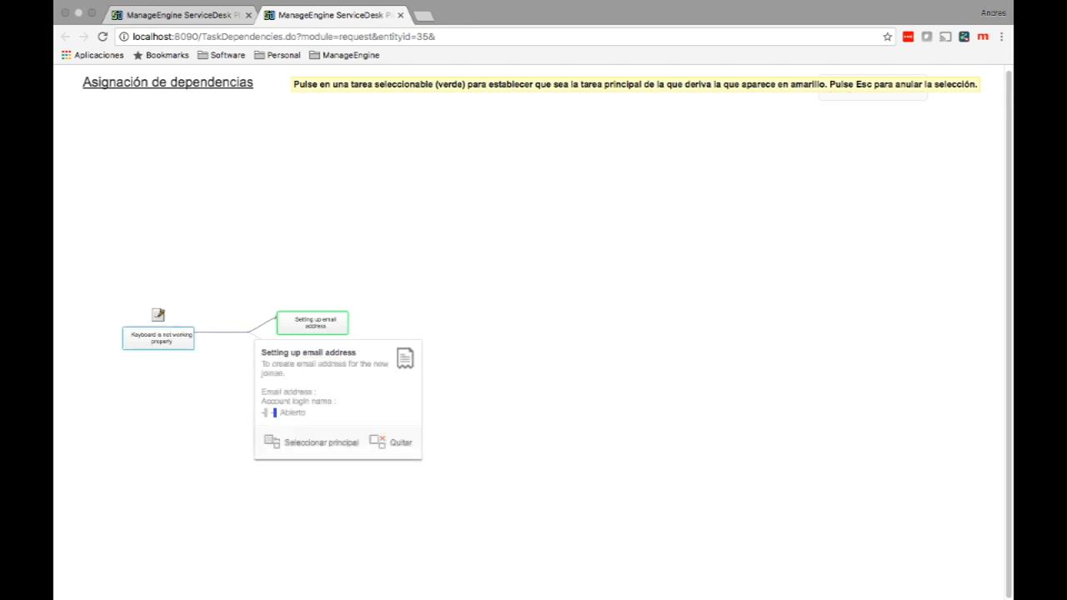
Make 'Setting up email address' the parent of the Test task in the dependency diagram.
left_click(314, 323)
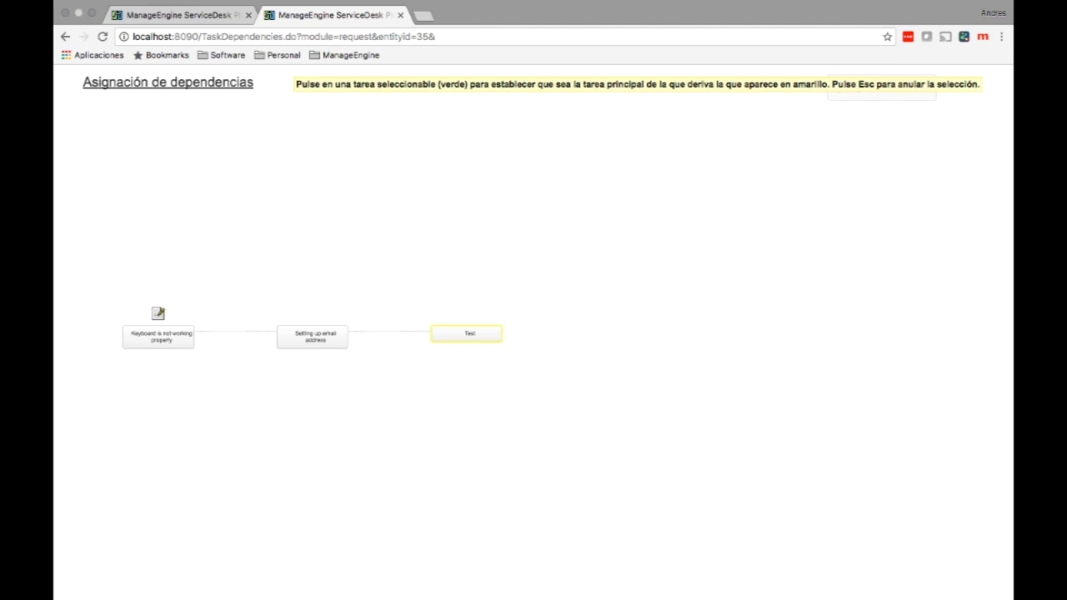
key("Escape")
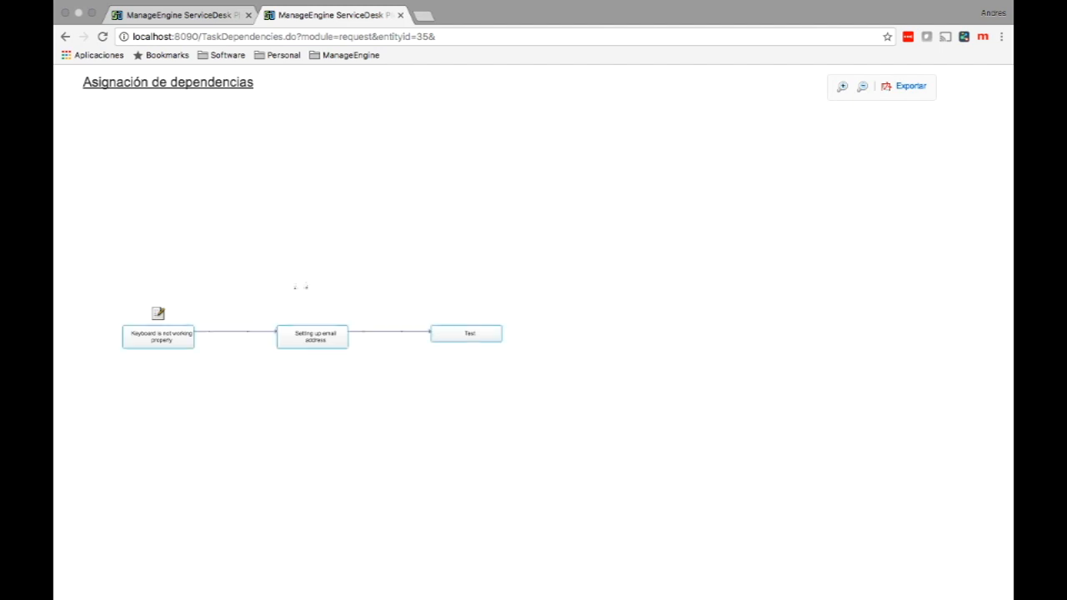
Close the dependency diagram and go to the Admin custom request menu settings.
left_click(400, 15)
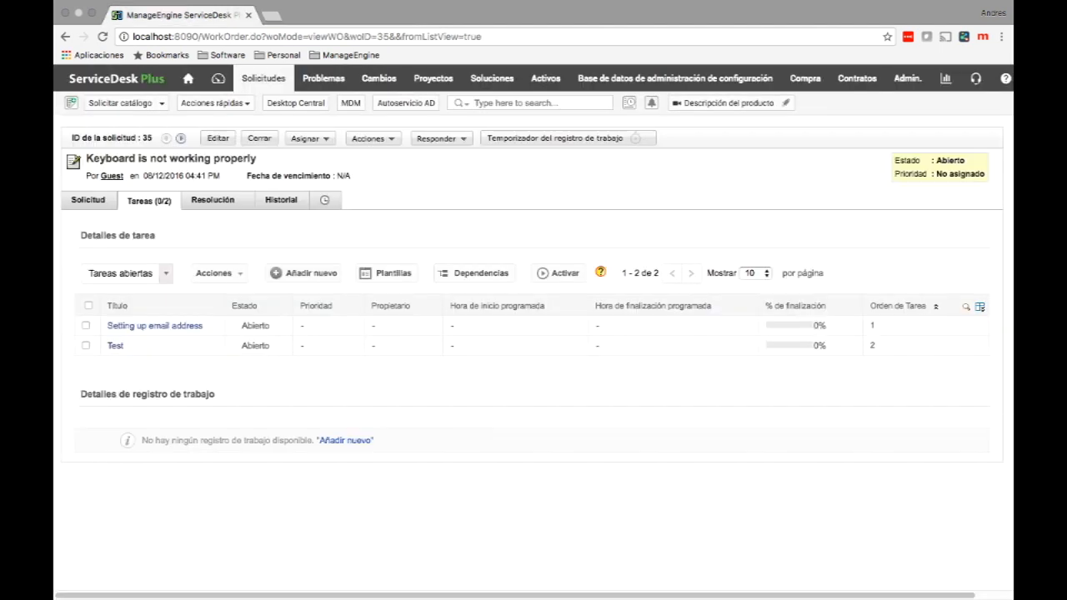
left_click(907, 77)
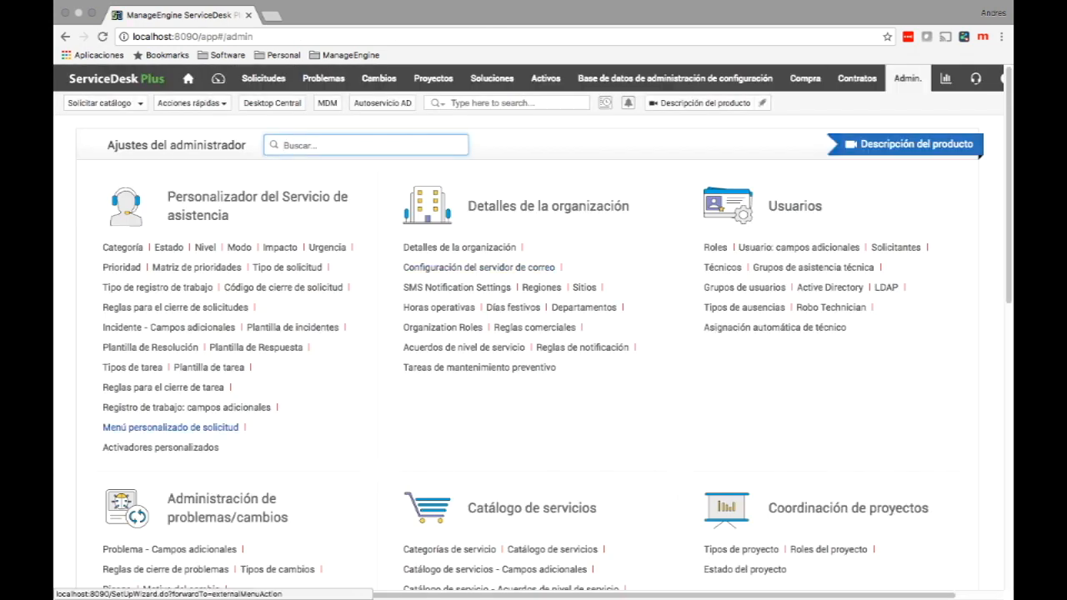
left_click(170, 427)
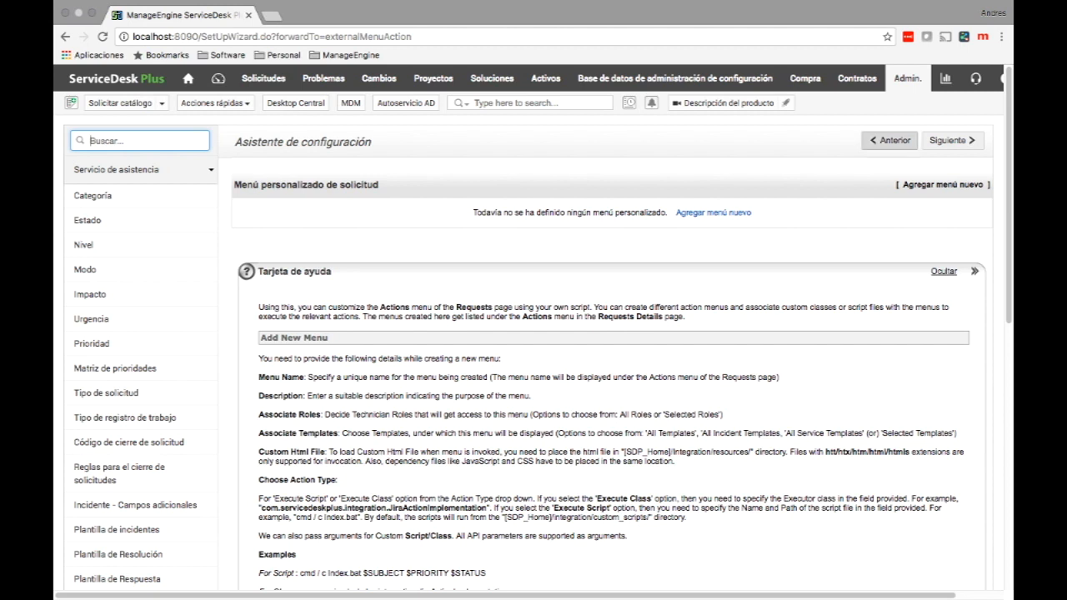
Start a new custom request menu named 'Actualizar SAP'.
left_click(943, 185)
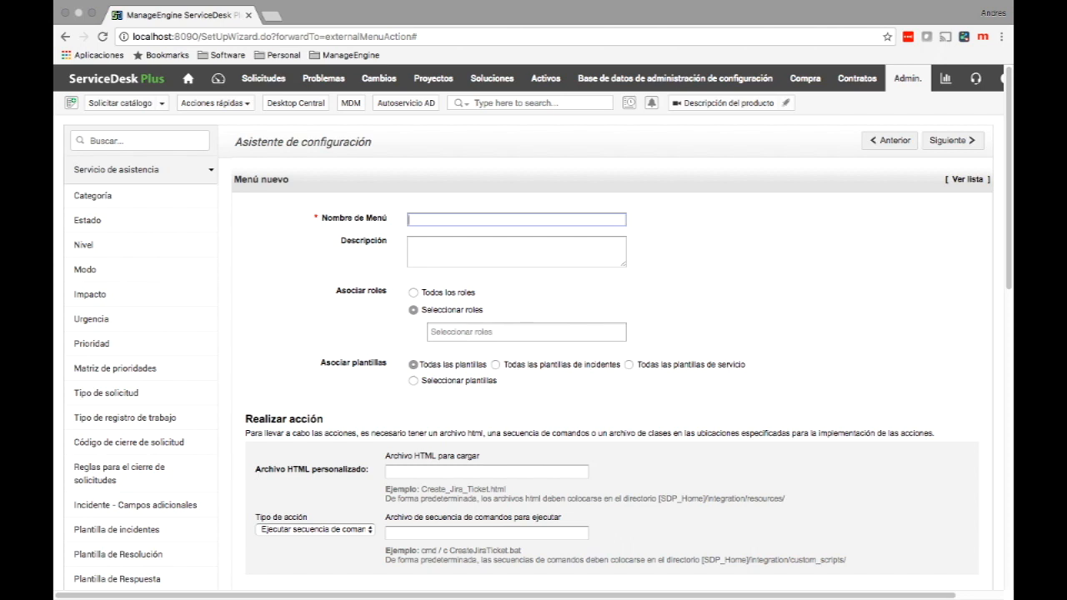
type("Actualizar SAP")
scroll(532, 327, "down", 1)
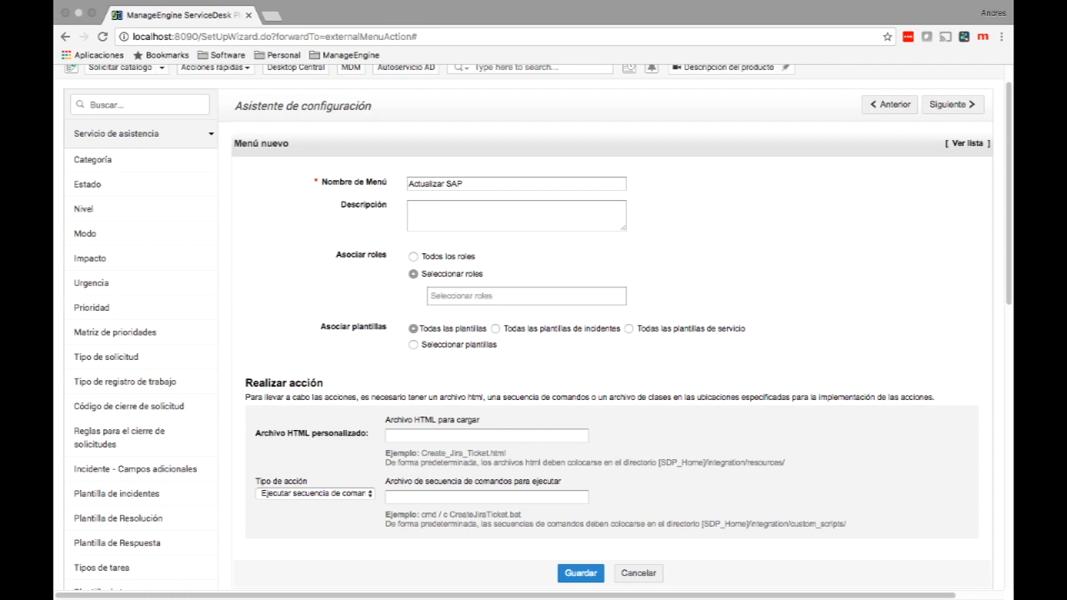
Associate the Actualizar SAP menu with all roles after reviewing the role list.
left_click(413, 256)
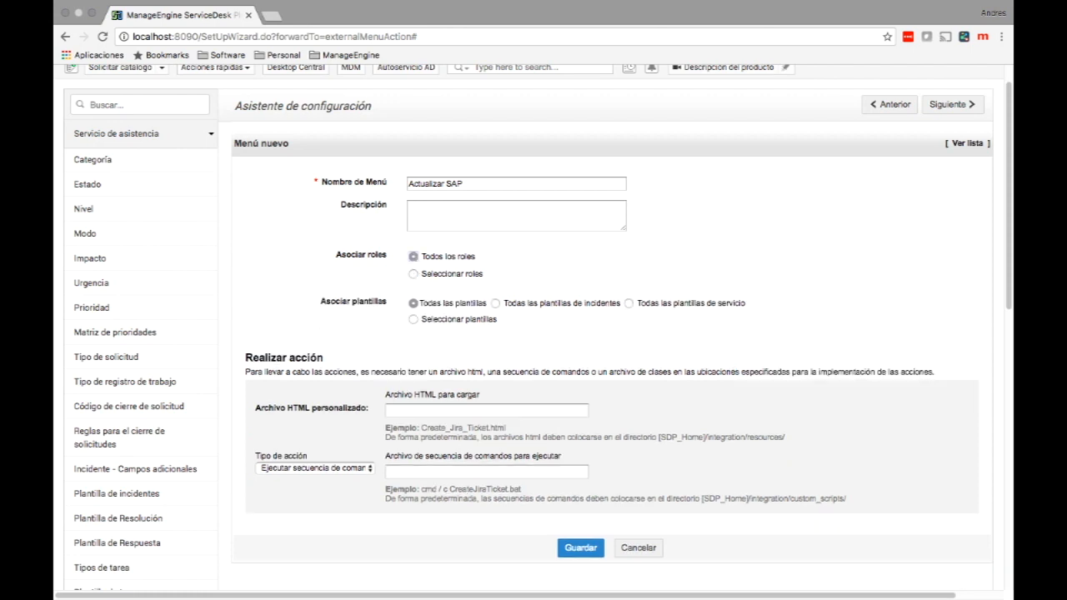
left_click(413, 274)
left_click(526, 296)
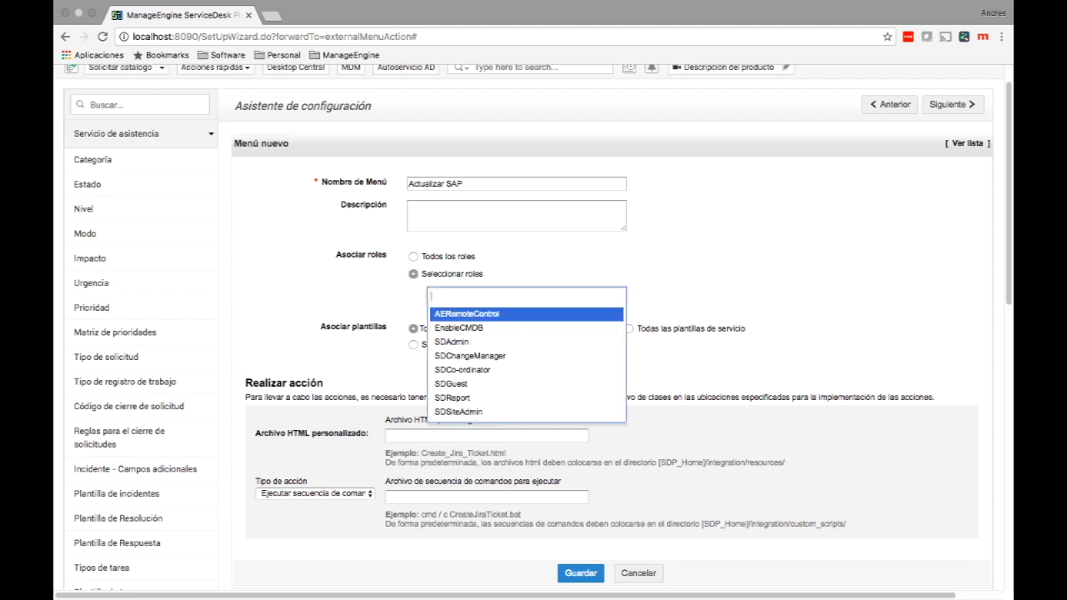
key("Down")
key("Down")
key("Down")
key("Down")
key("Down")
key("Down")
key("Down")
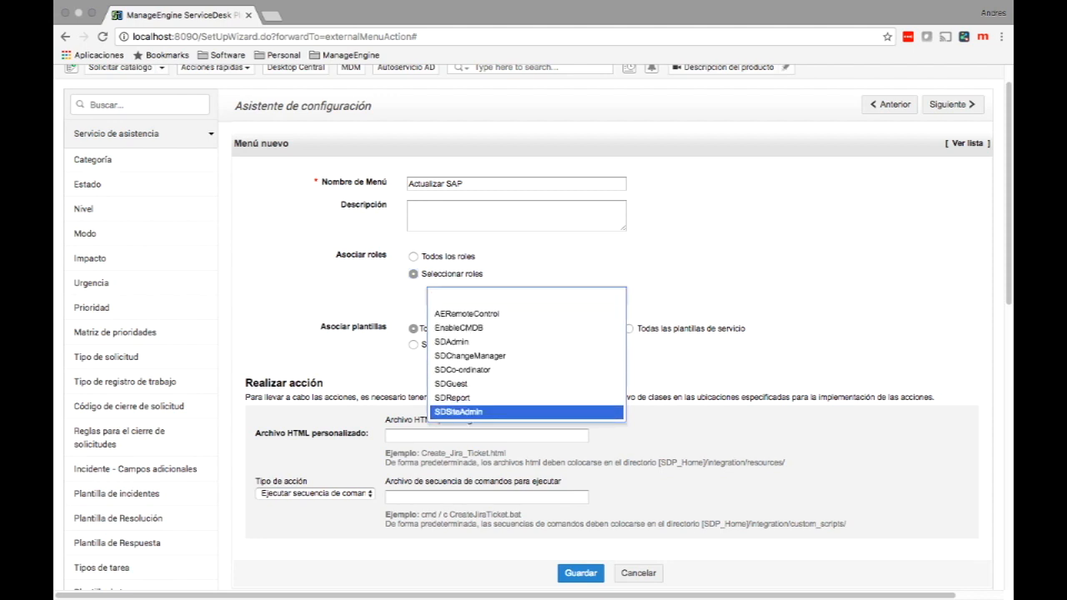
key("Up")
key("Up")
key("Up")
key("Up")
key("Up")
key("Up")
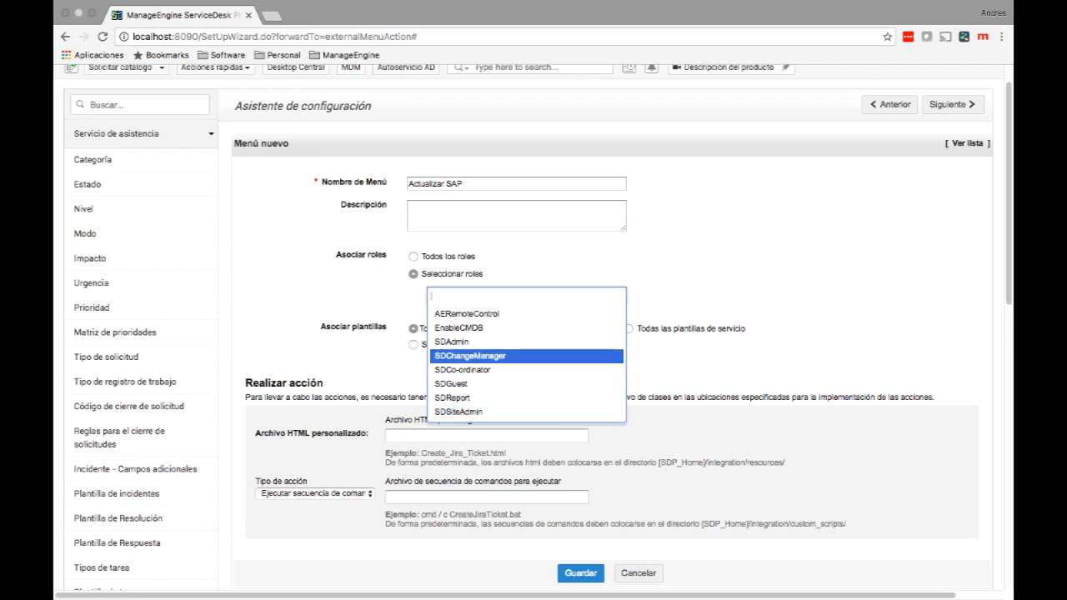
key("Down")
key("Down")
key("Down")
key("Down")
key("Down")
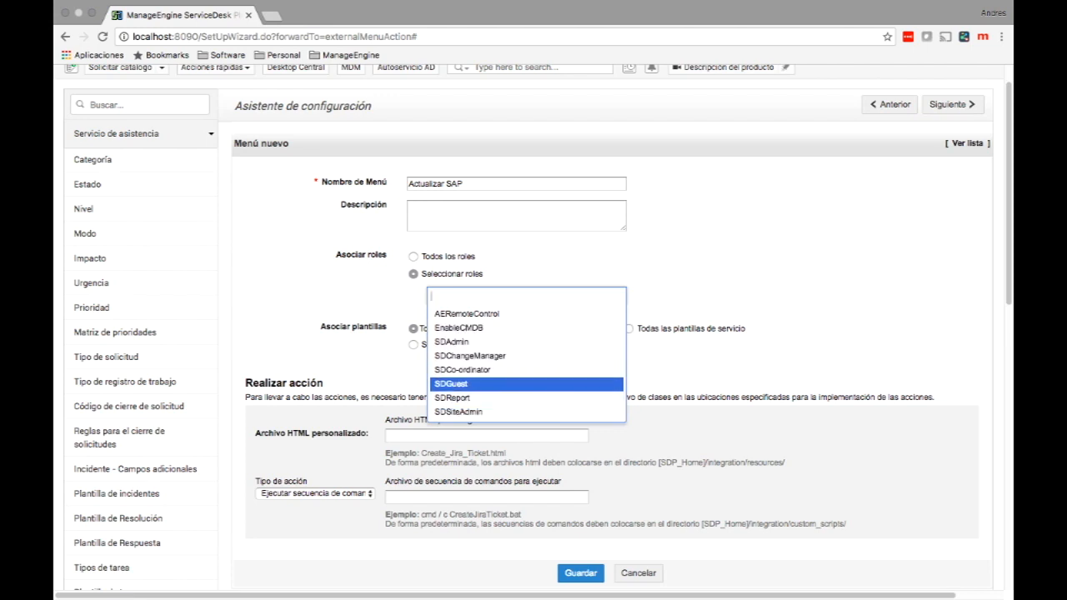
key("Up")
key("Up")
key("Up")
key("Up")
key("Up")
key("Up")
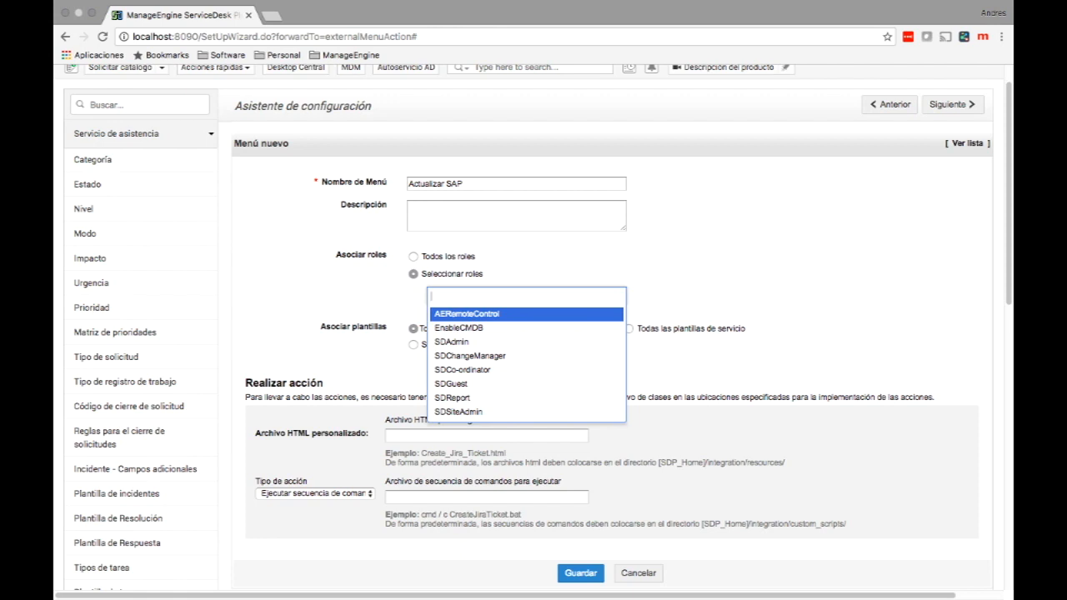
key("Escape")
left_click(413, 256)
scroll(534, 333, "down", 2)
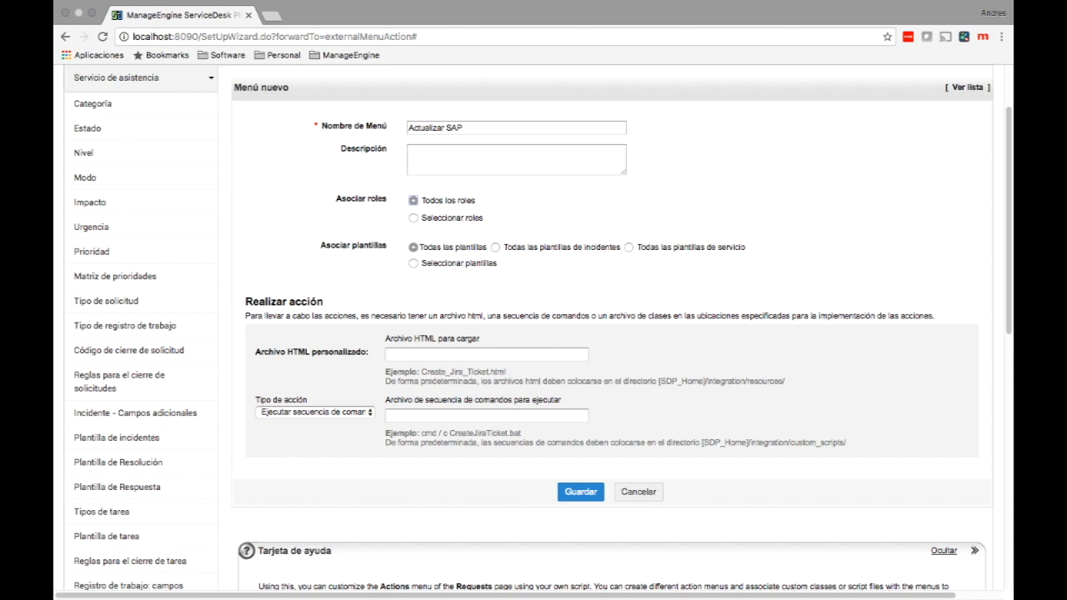
left_click(414, 263)
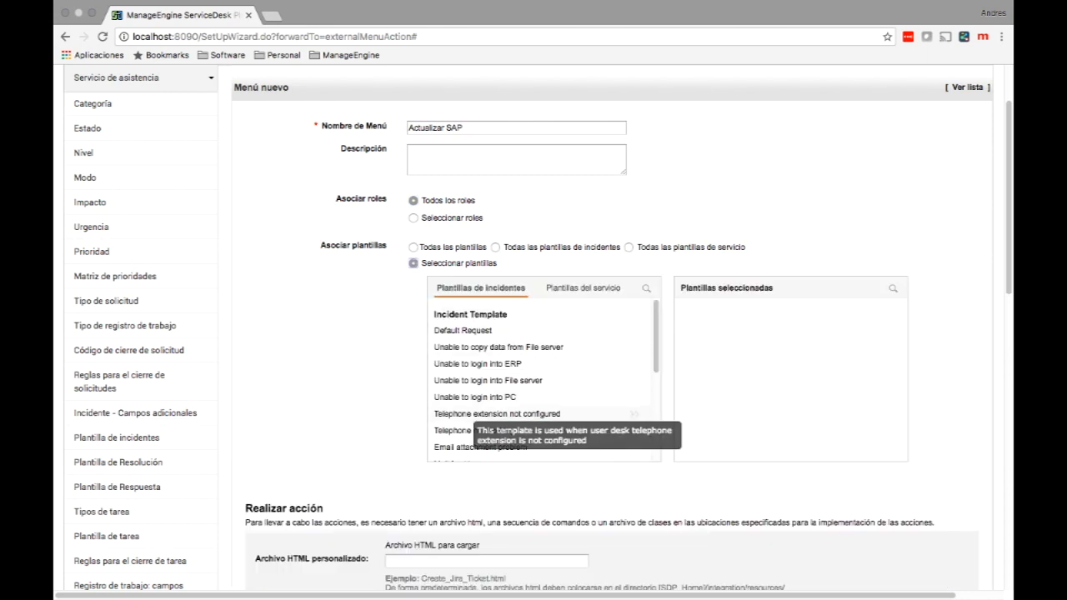
left_click(496, 248)
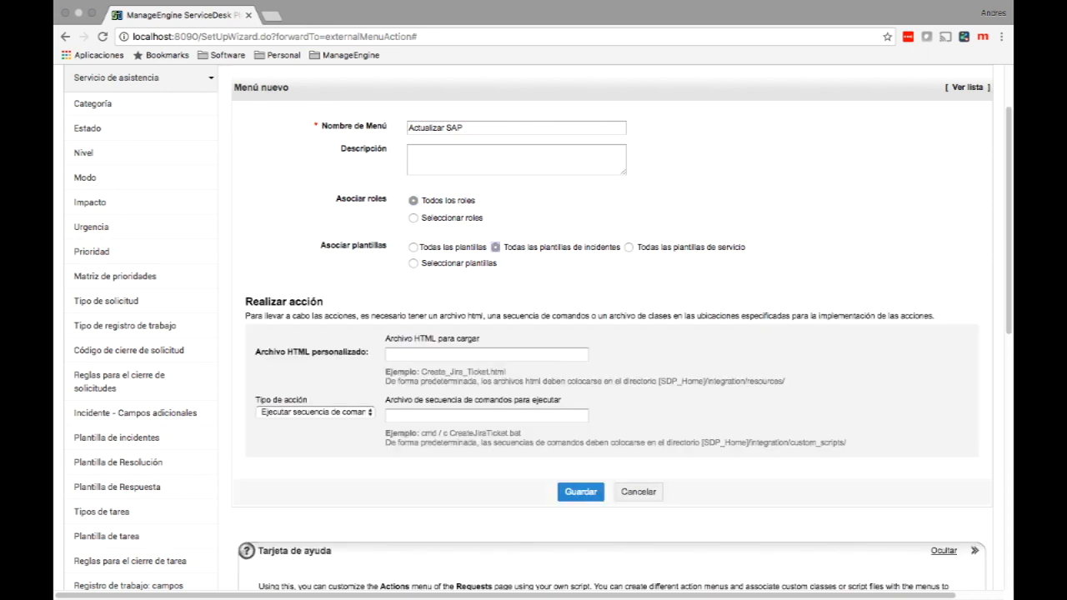
left_click(629, 248)
left_click(413, 248)
left_click(316, 412)
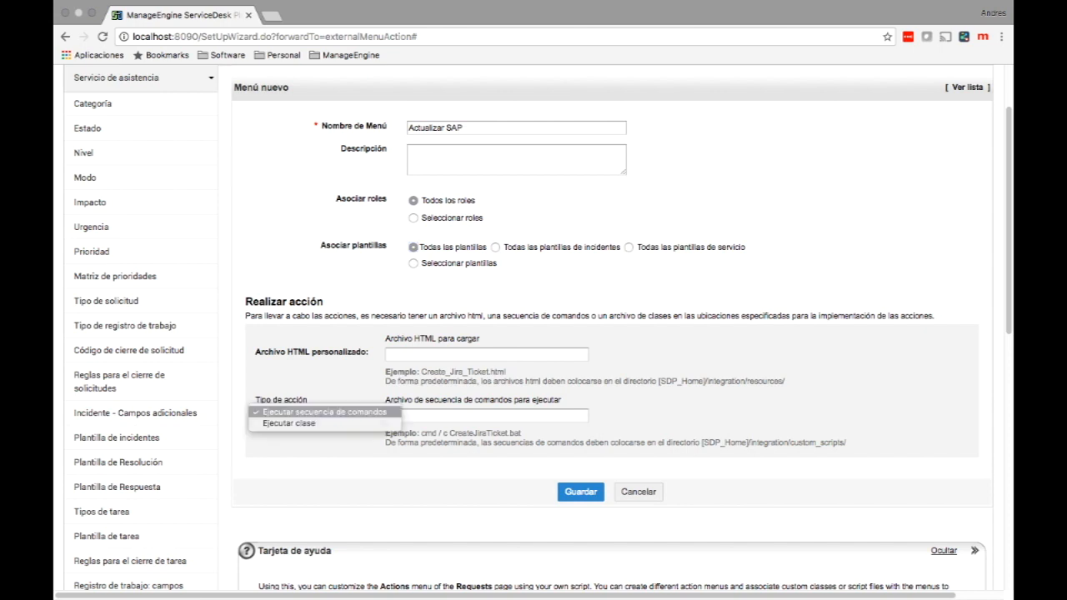
left_click(289, 423)
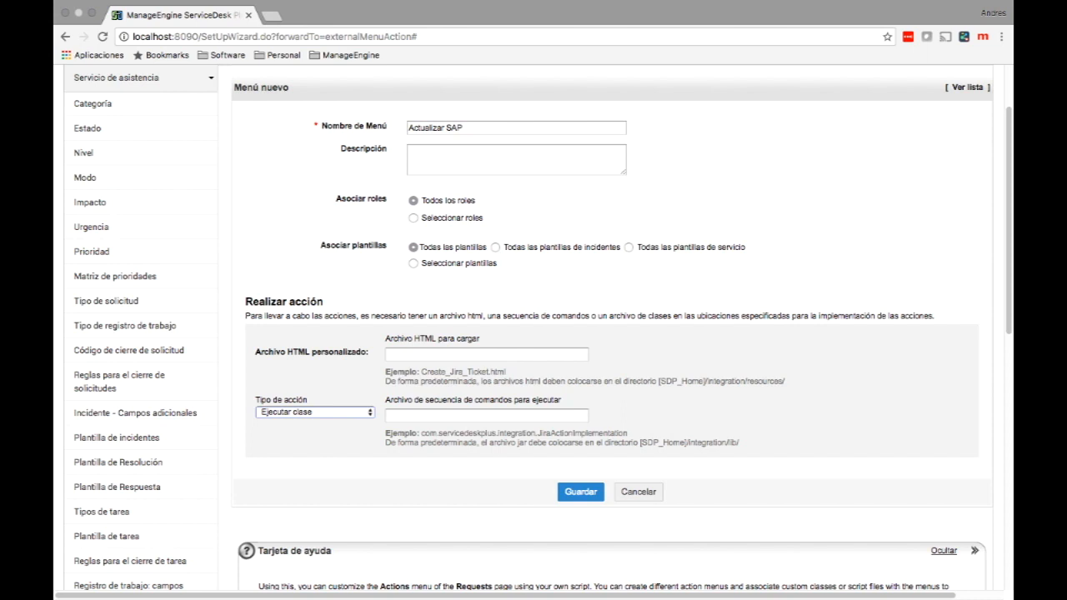
left_click(315, 412)
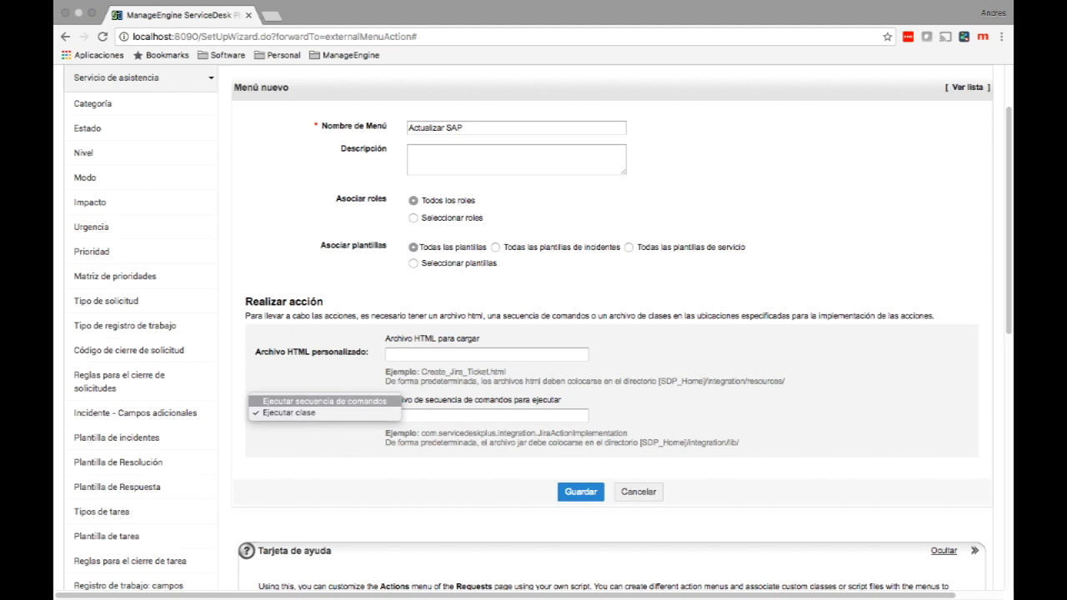
left_click(324, 401)
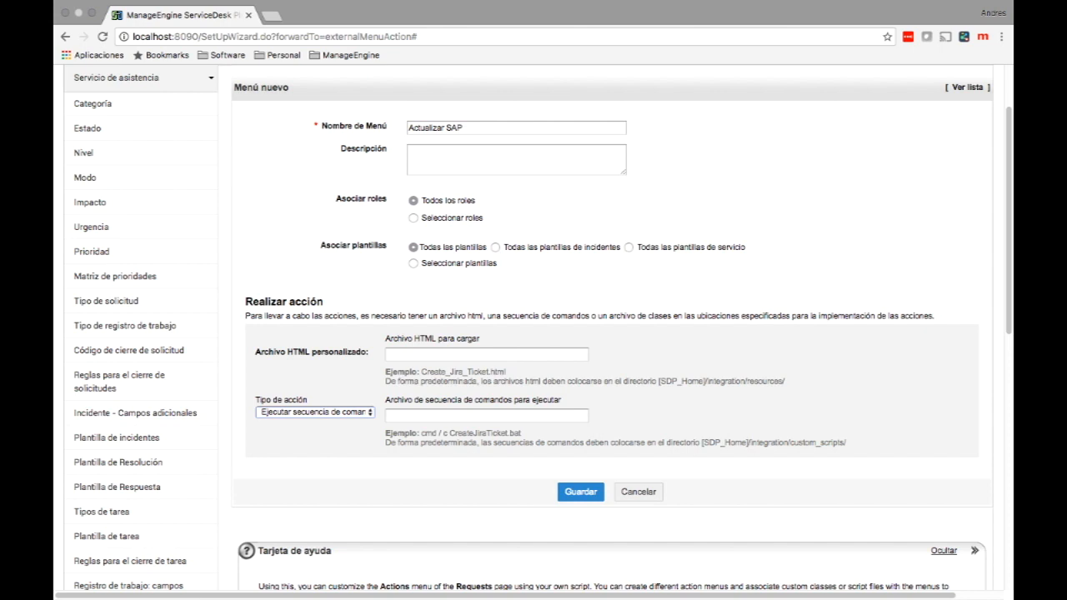
left_click(486, 354)
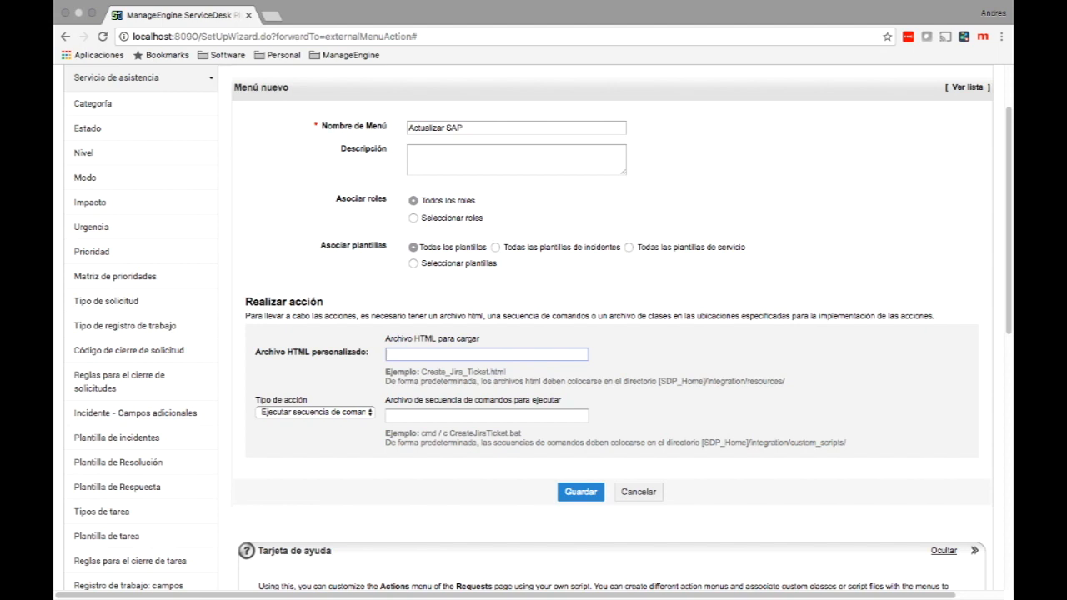
left_click_drag(659, 381, 785, 381)
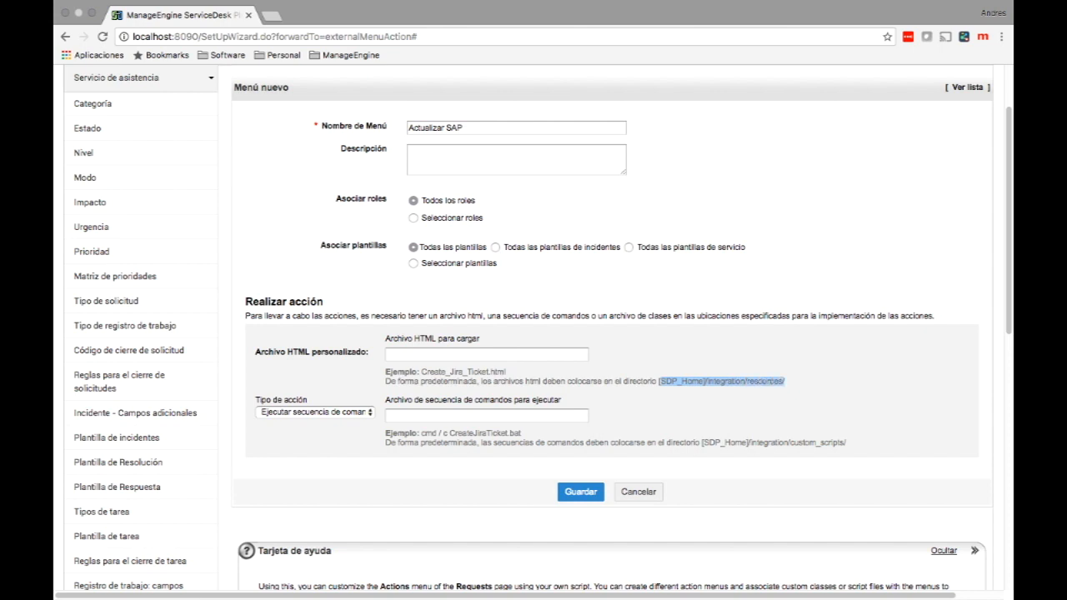
left_click(785, 382)
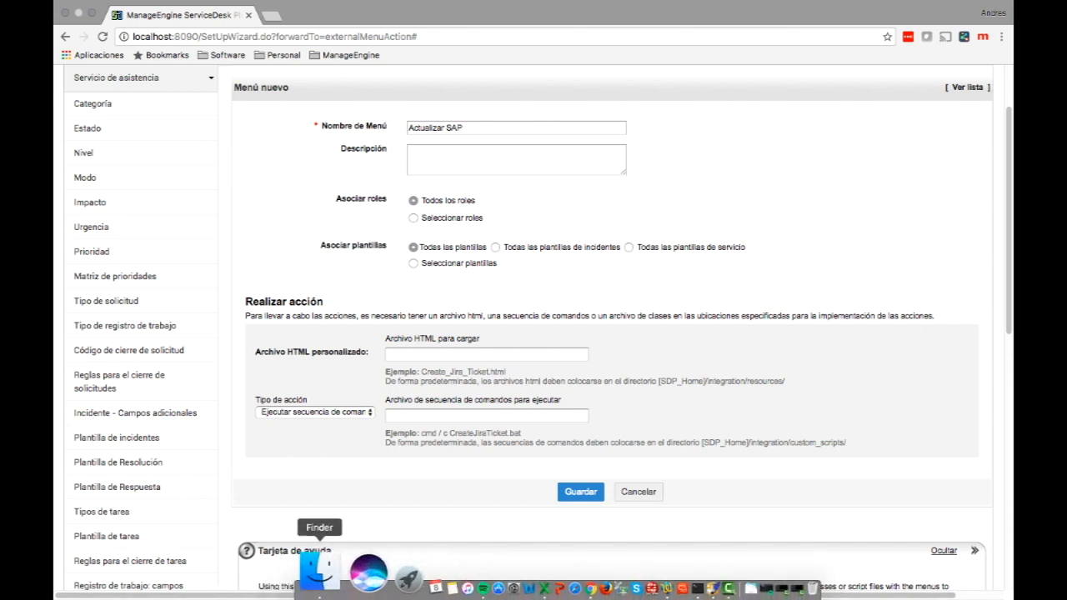
Copy post.html from Dropbox > ManageEngine > Workshop SDP > Tools in Finder.
left_click(319, 570)
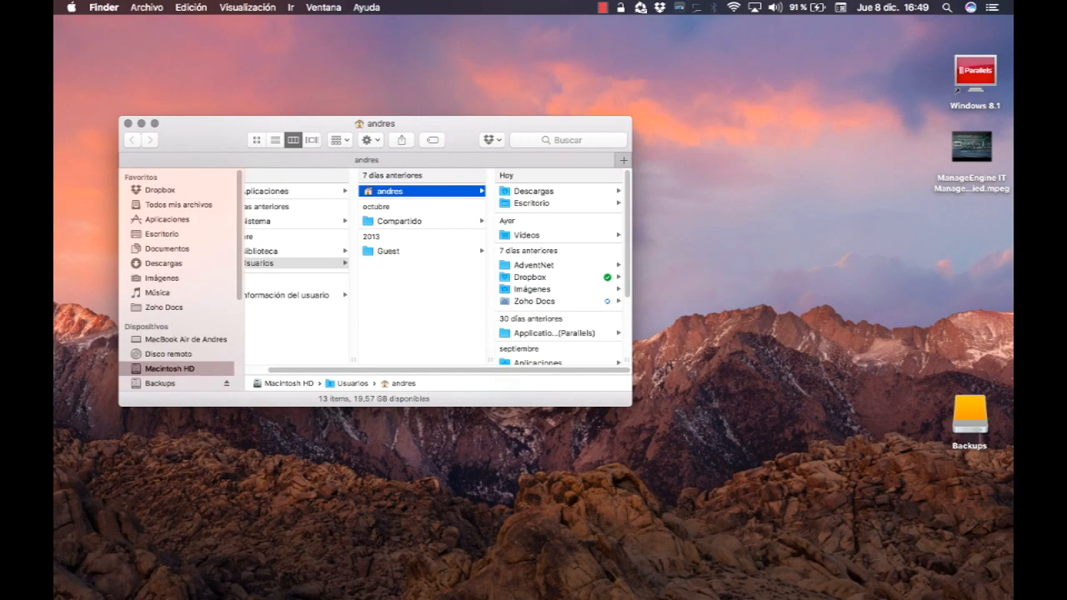
left_click(160, 190)
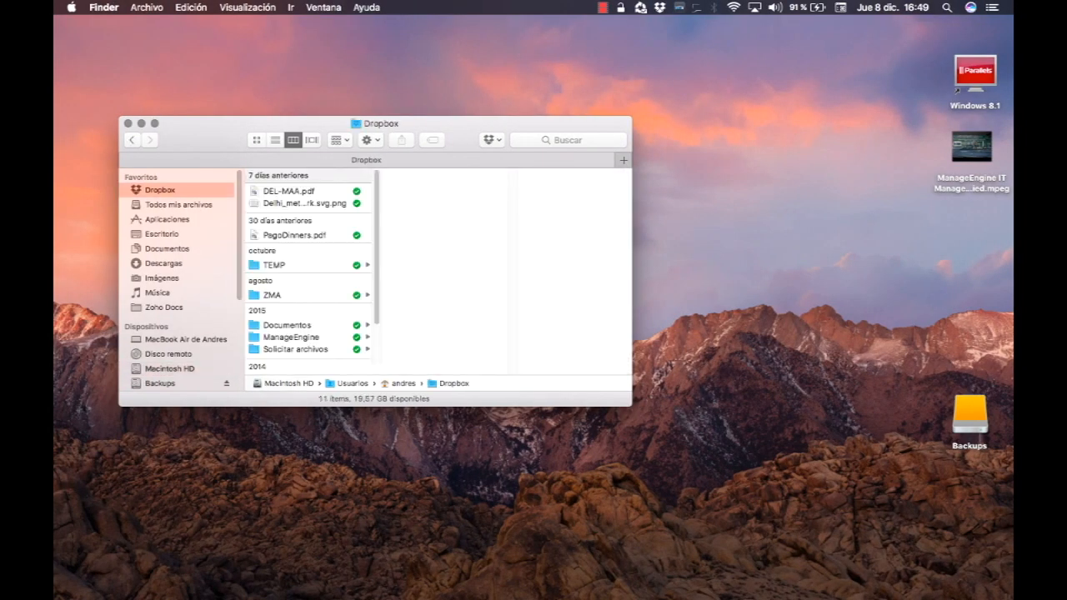
left_click(291, 338)
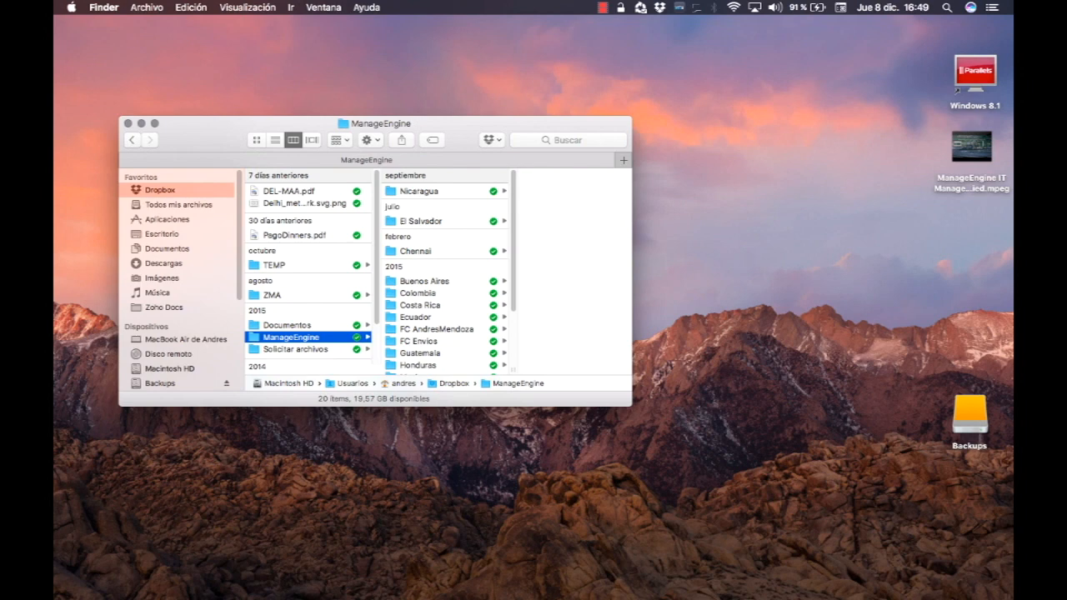
left_click(425, 281)
left_click(542, 221)
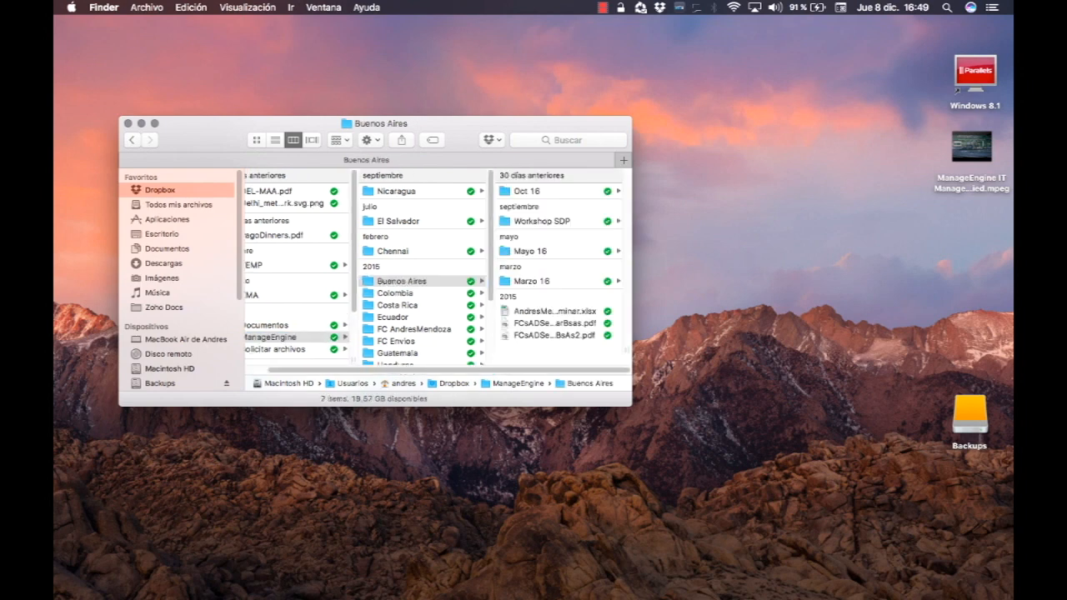
left_click(524, 191)
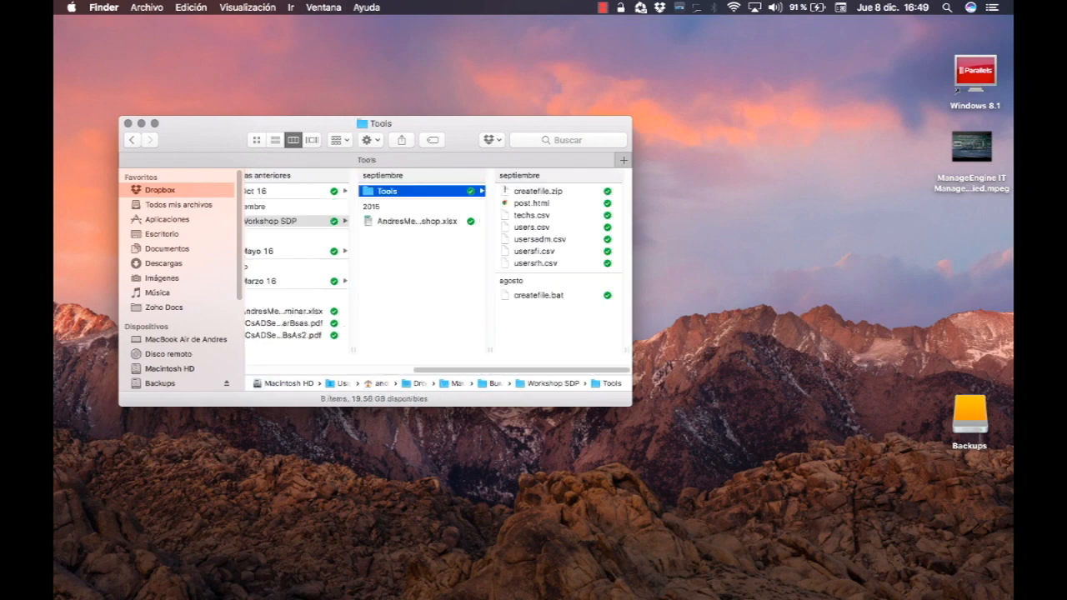
left_click(532, 203)
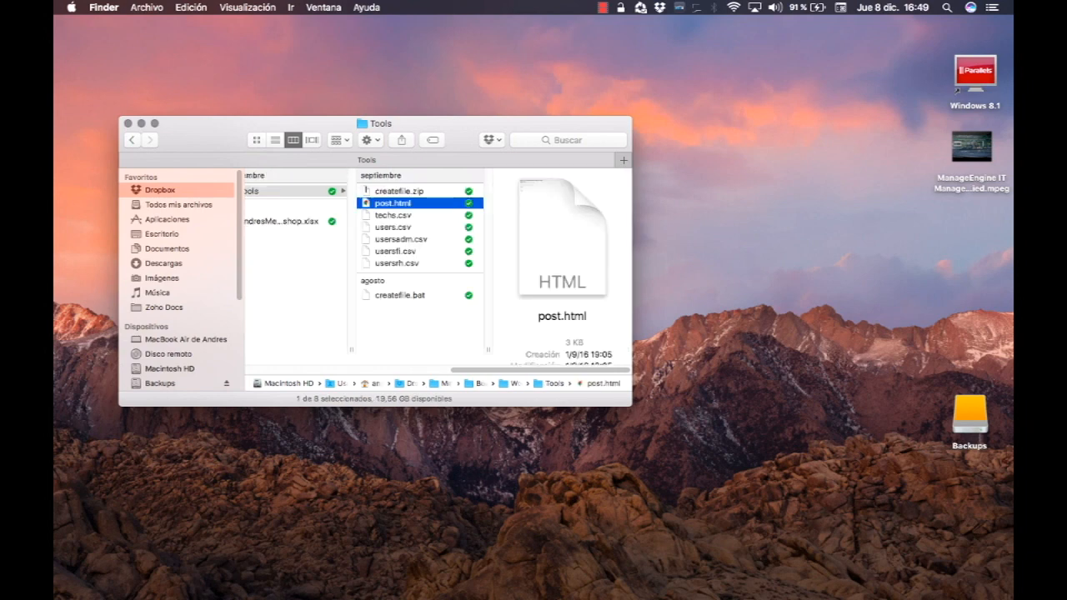
right_click(401, 204)
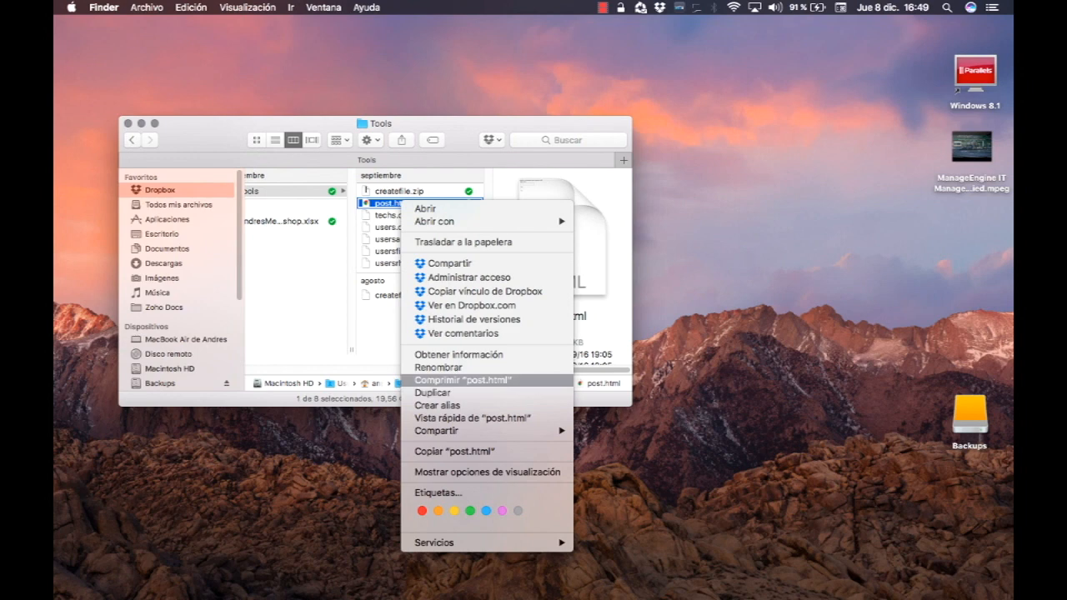
left_click(454, 451)
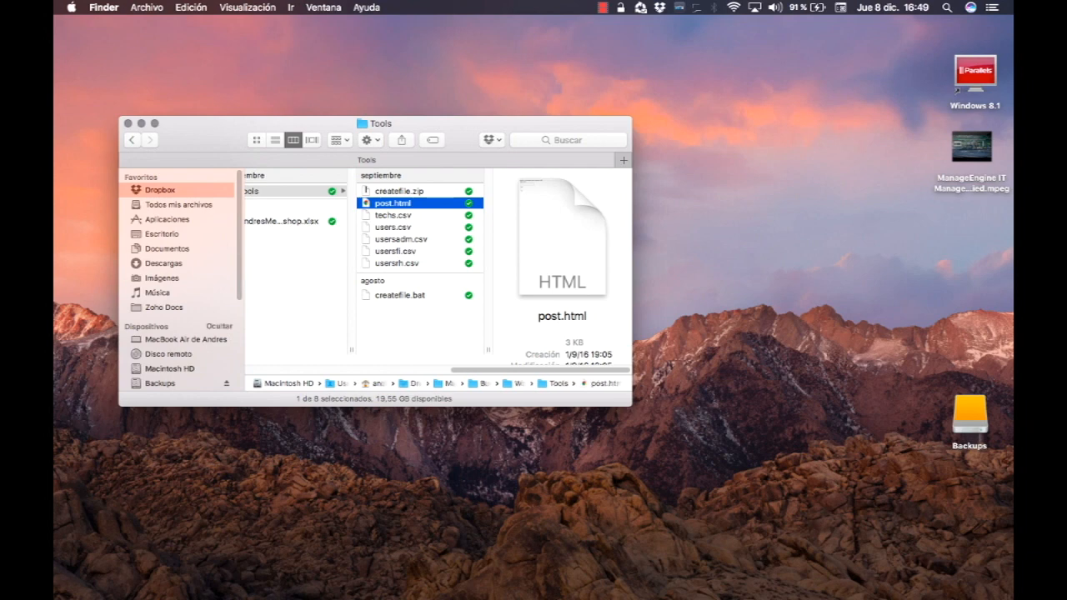
Paste post.html into the ServiceDesk integration/resources folder on Macintosh HD.
left_click(169, 369)
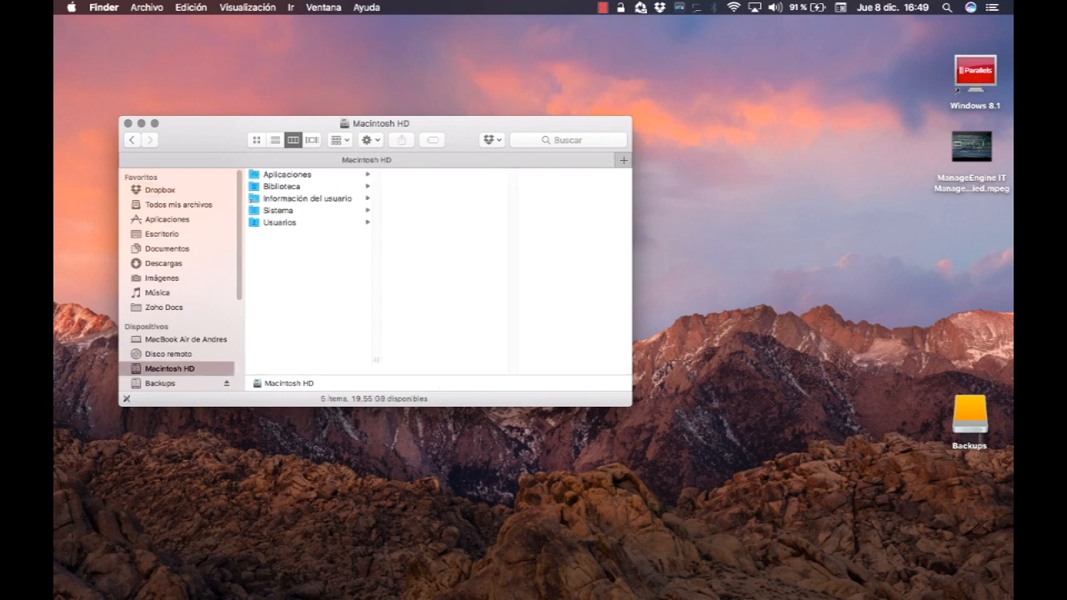
left_click(280, 222)
left_click(414, 174)
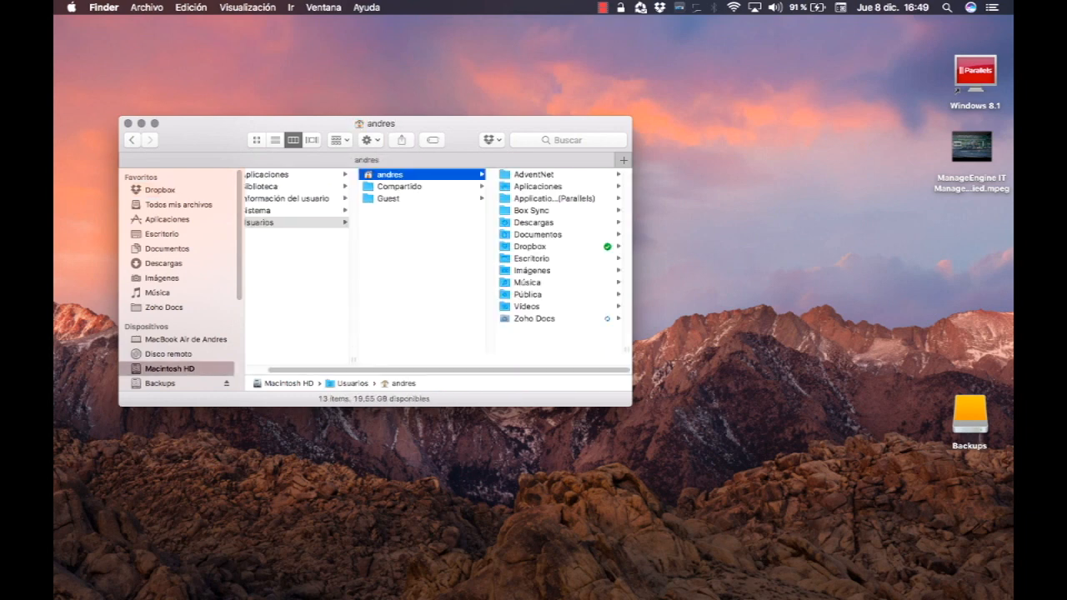
key("Right")
key("Right")
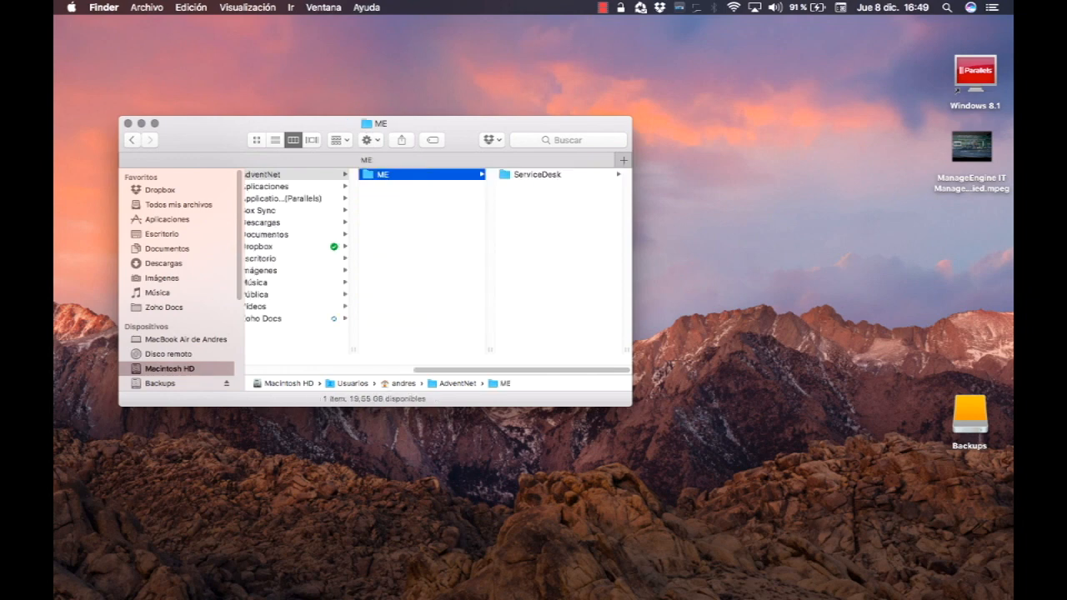
key("Right")
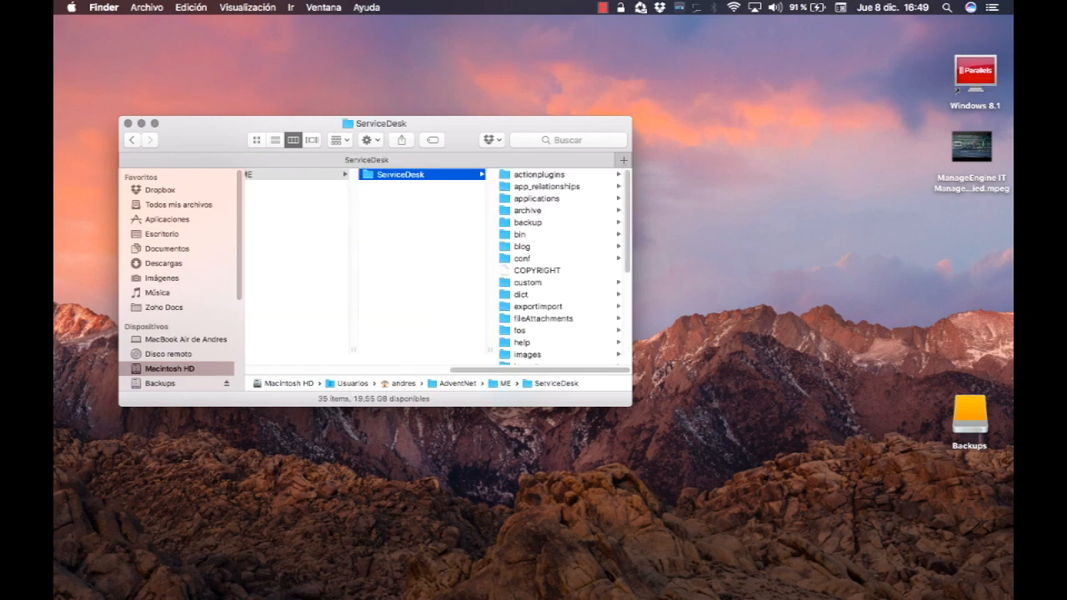
scroll(565, 267, "down", 3)
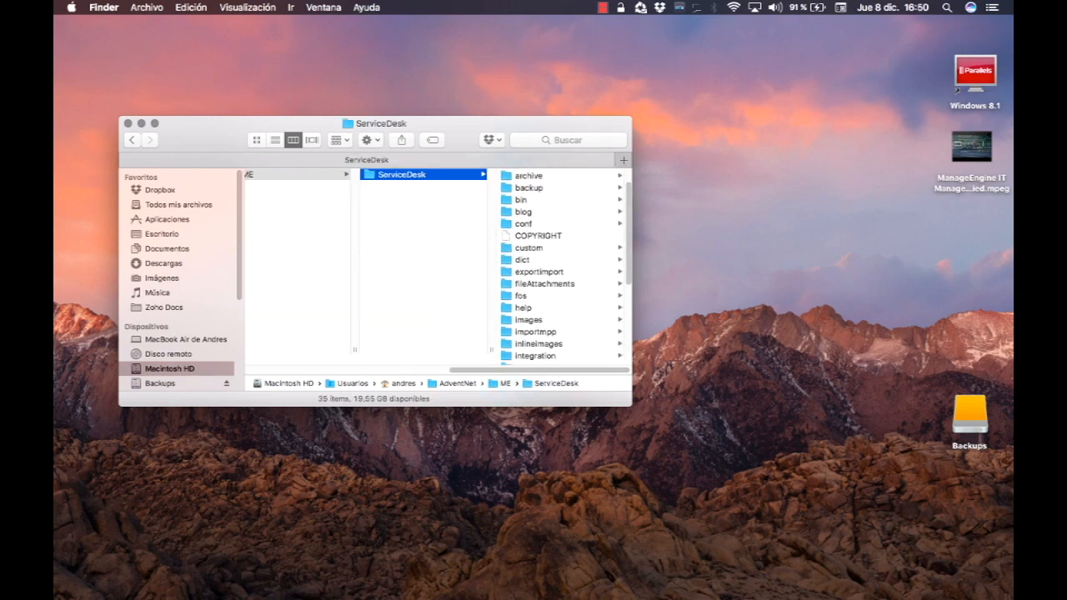
left_click(535, 356)
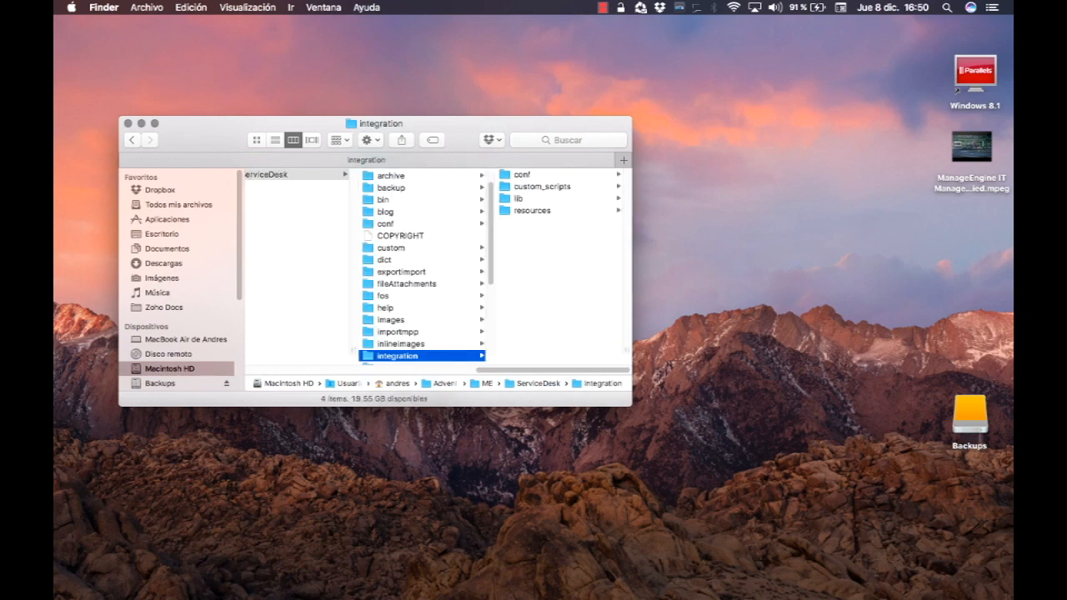
left_click_drag(631, 406, 704, 453)
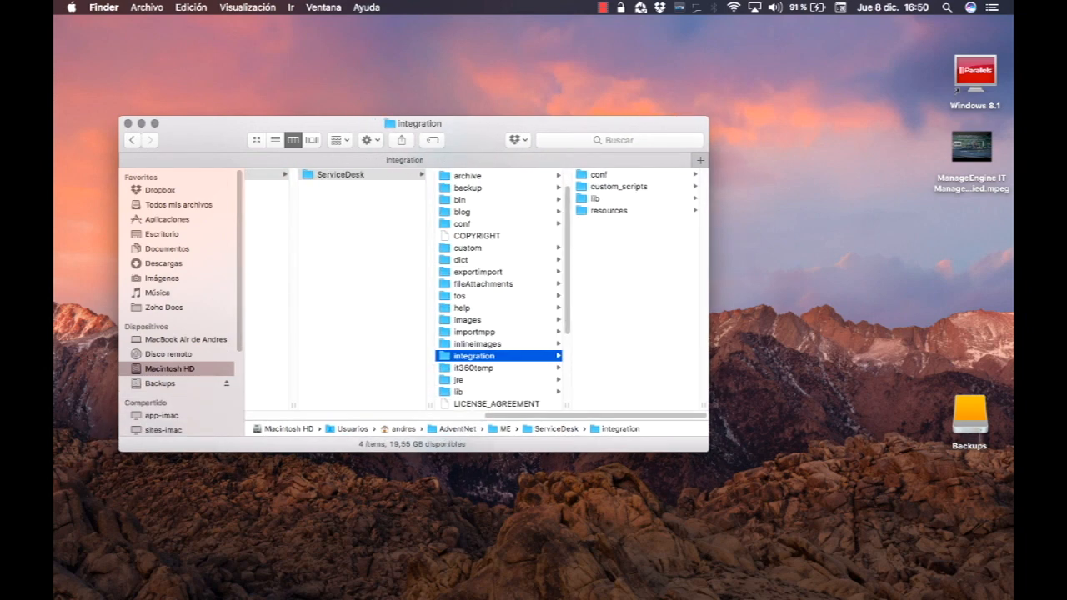
left_click(611, 211)
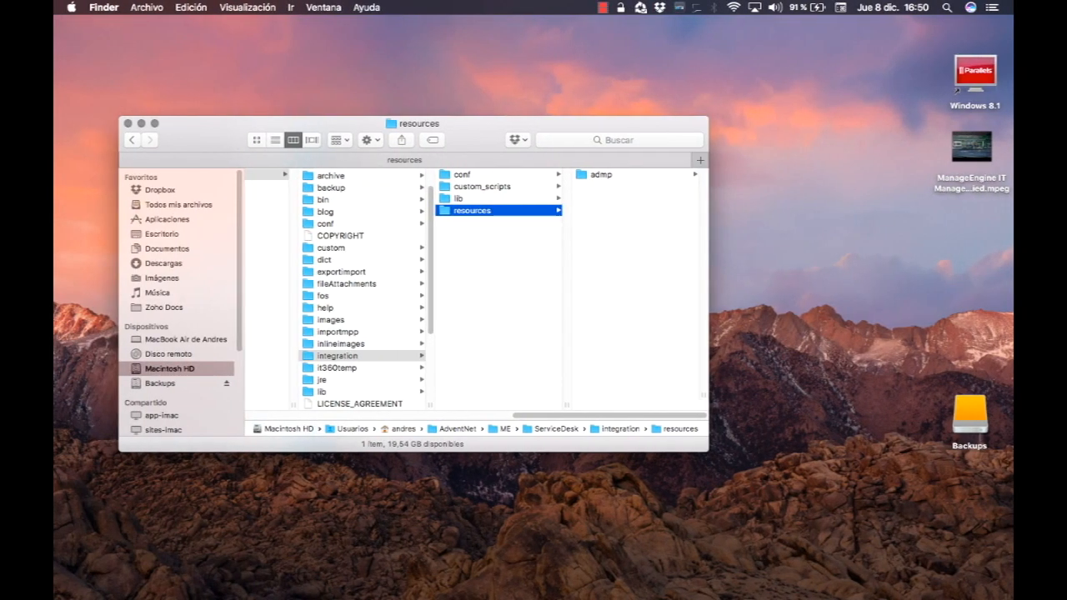
right_click(613, 211)
left_click(651, 261)
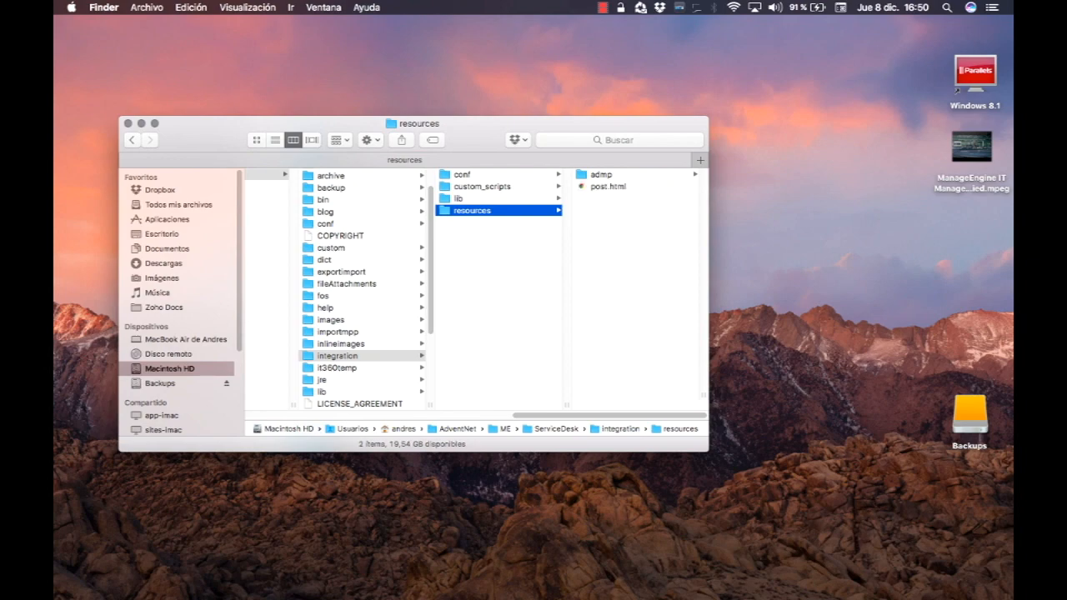
Open the pasted post.html in Google Chrome.
right_click(615, 187)
mouse_move(659, 207)
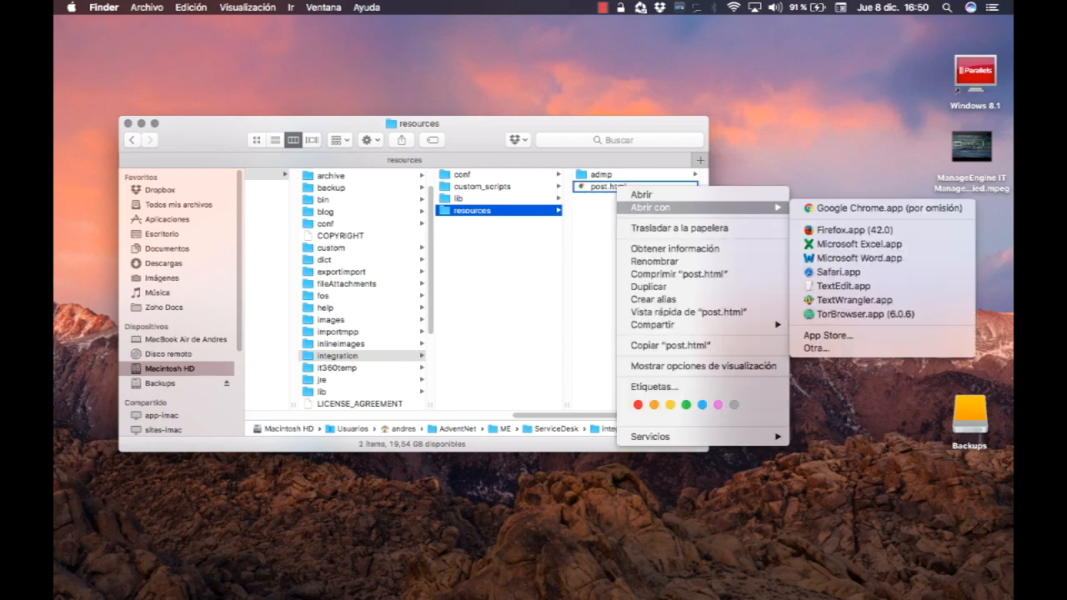
left_click(884, 207)
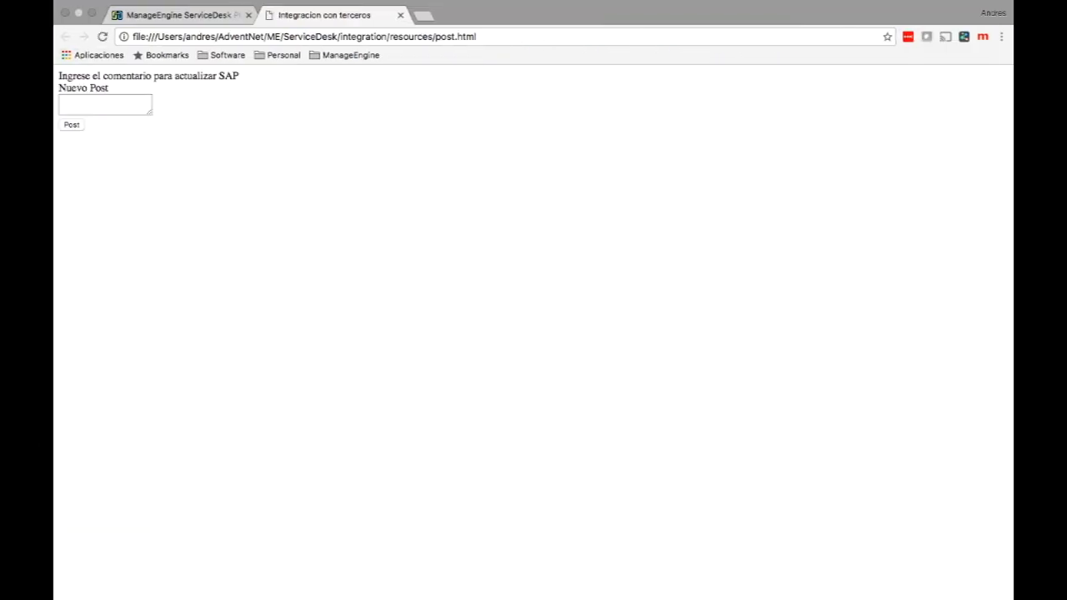
Highlight the page's SAP prompt text and focus the Nuevo Post comment box.
left_click_drag(58, 76, 109, 89)
left_click(105, 104)
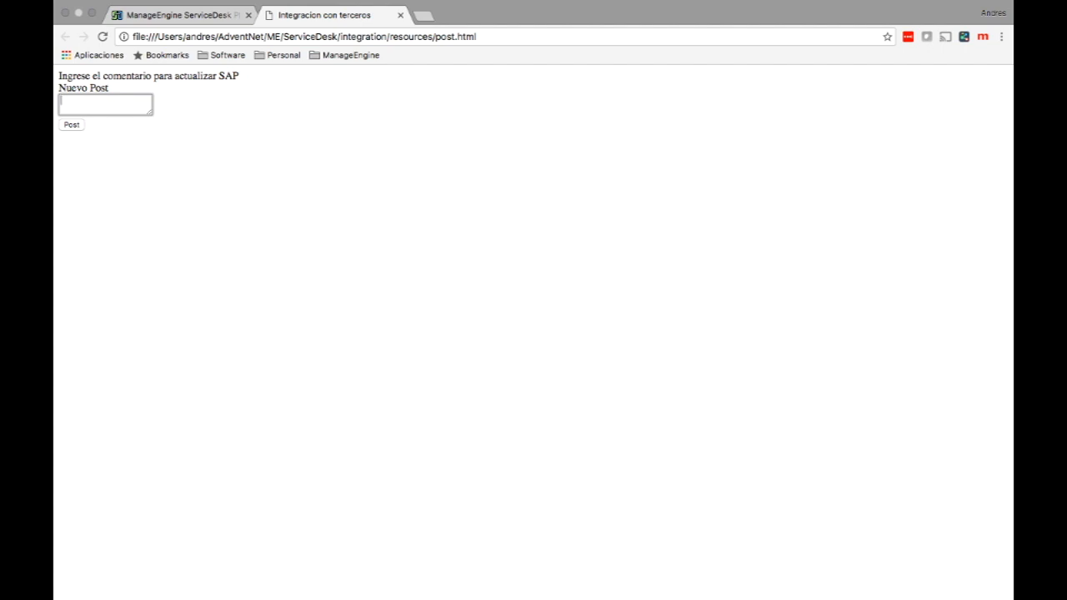
Back on the menu form, enter post.html as the HTML file to load.
left_click(400, 15)
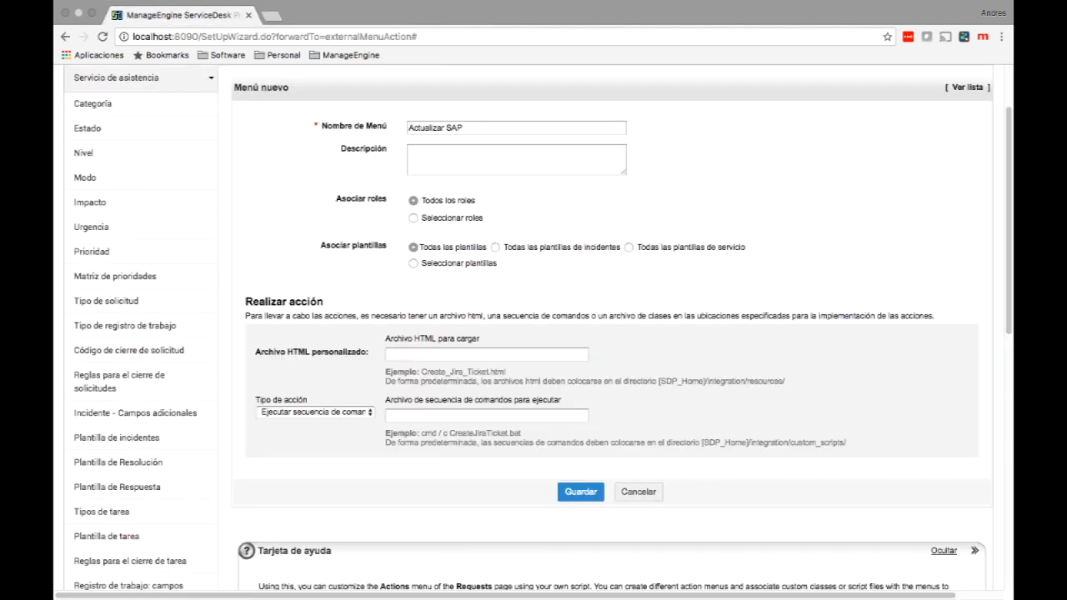
left_click(487, 355)
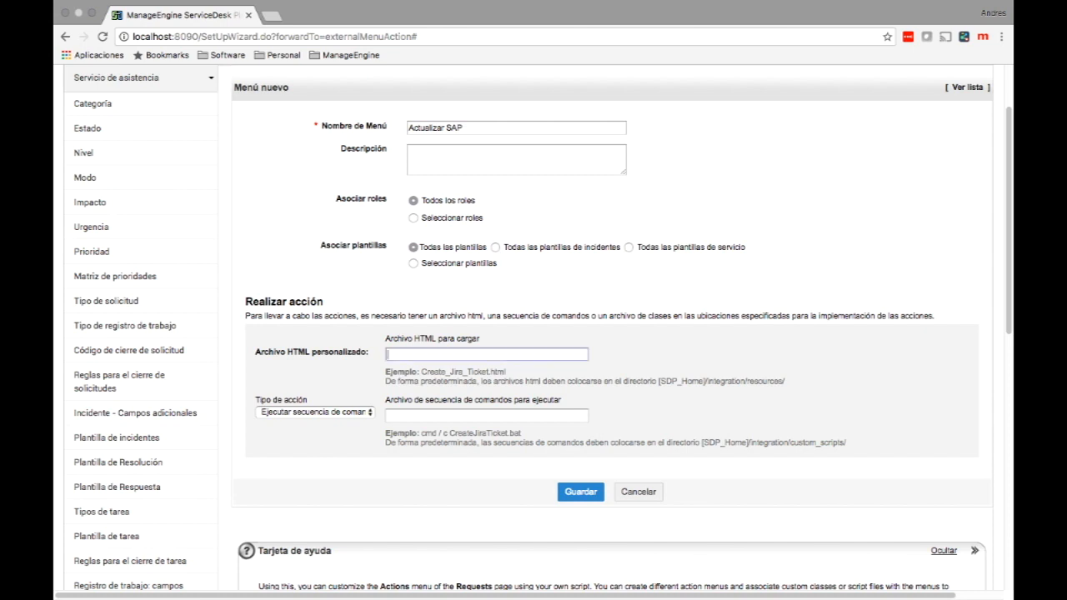
type("post.html")
Set the script to 'cmd /c CreateJiraTicket.bat' and save the Actualizar SAP menu.
left_click_drag(522, 433, 421, 434)
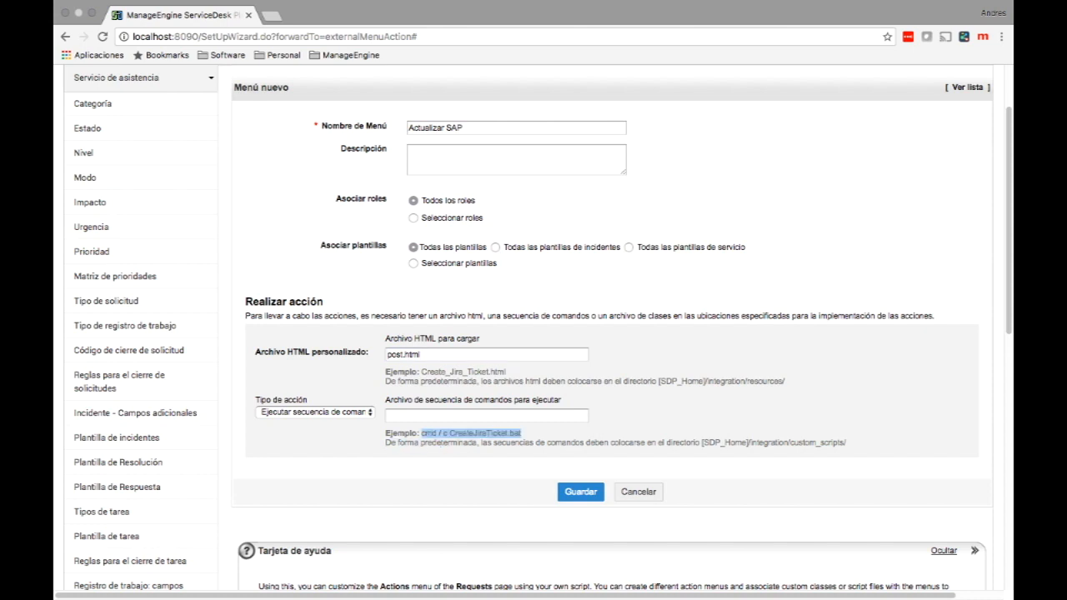
left_click(487, 416)
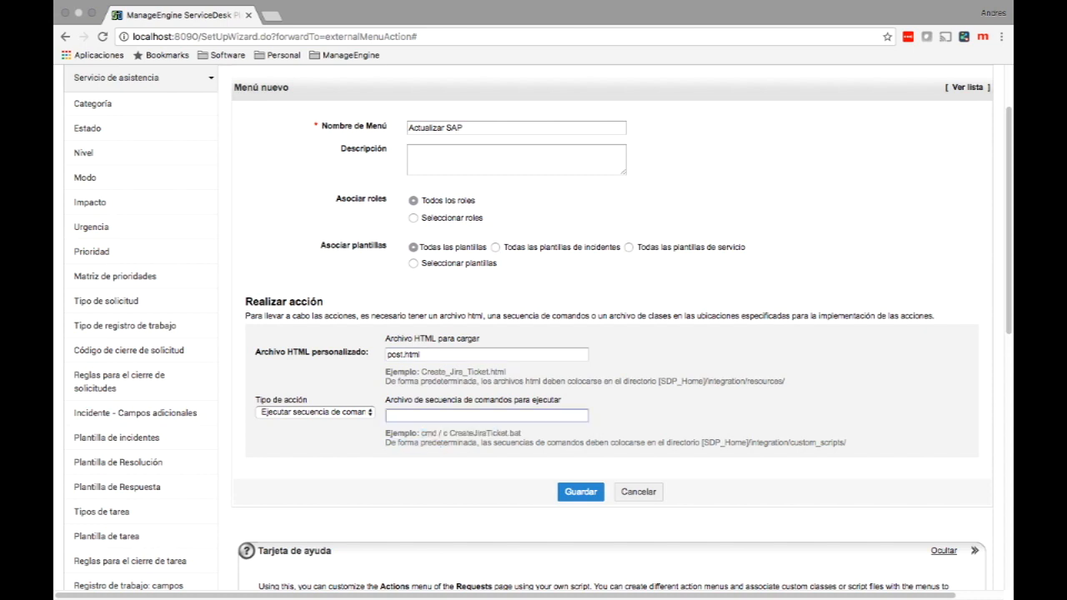
type("post.html")
left_click_drag(421, 416, 387, 416)
key("BackSpace")
left_click_drag(522, 434, 421, 434)
key("super+c")
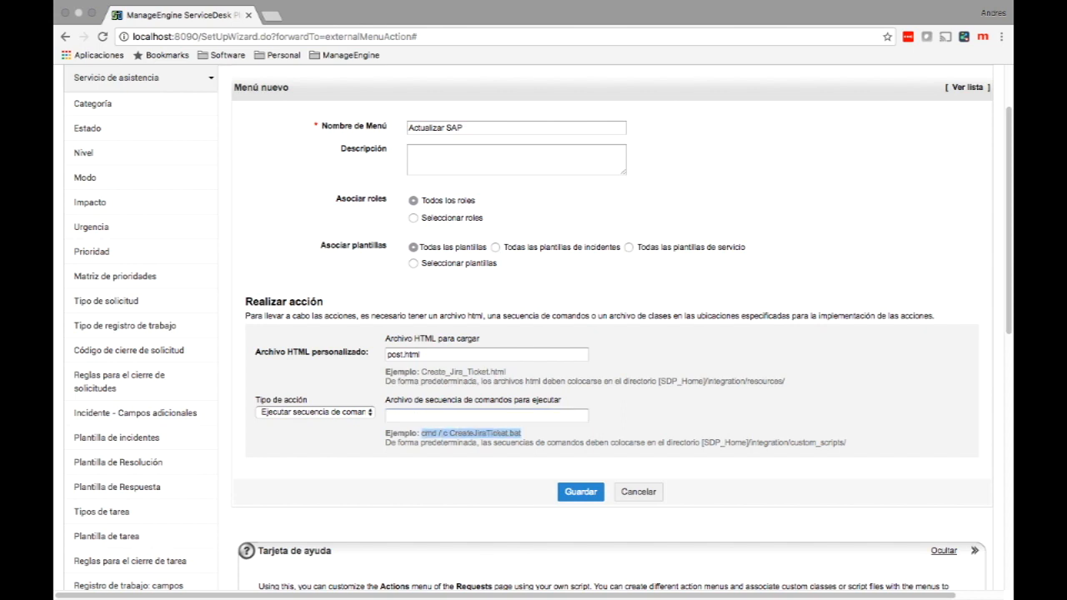
left_click(389, 415)
key("super+v")
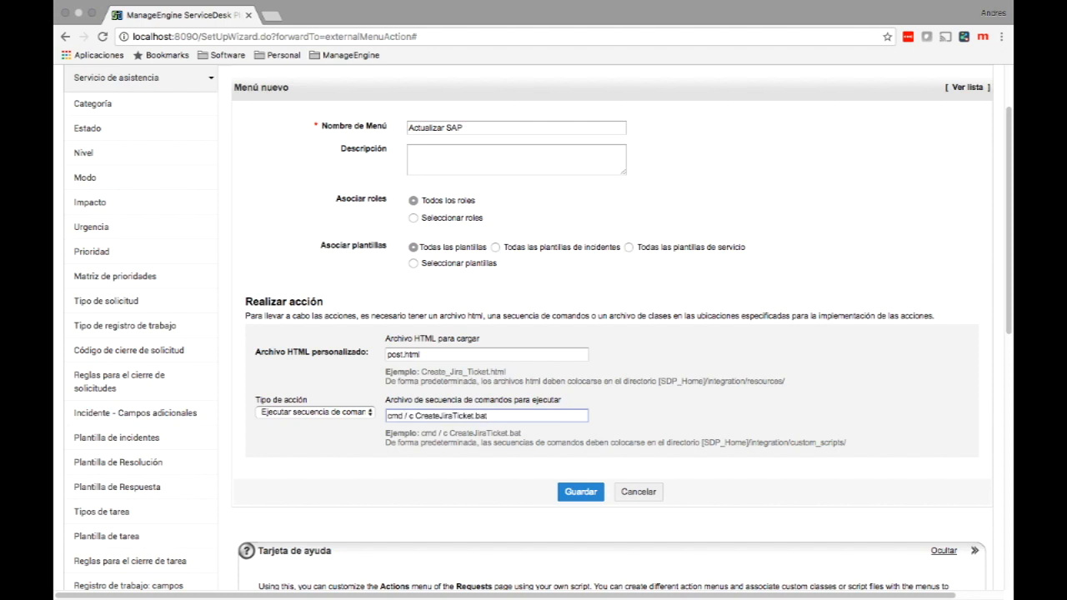
key("BackSpace")
left_click(580, 492)
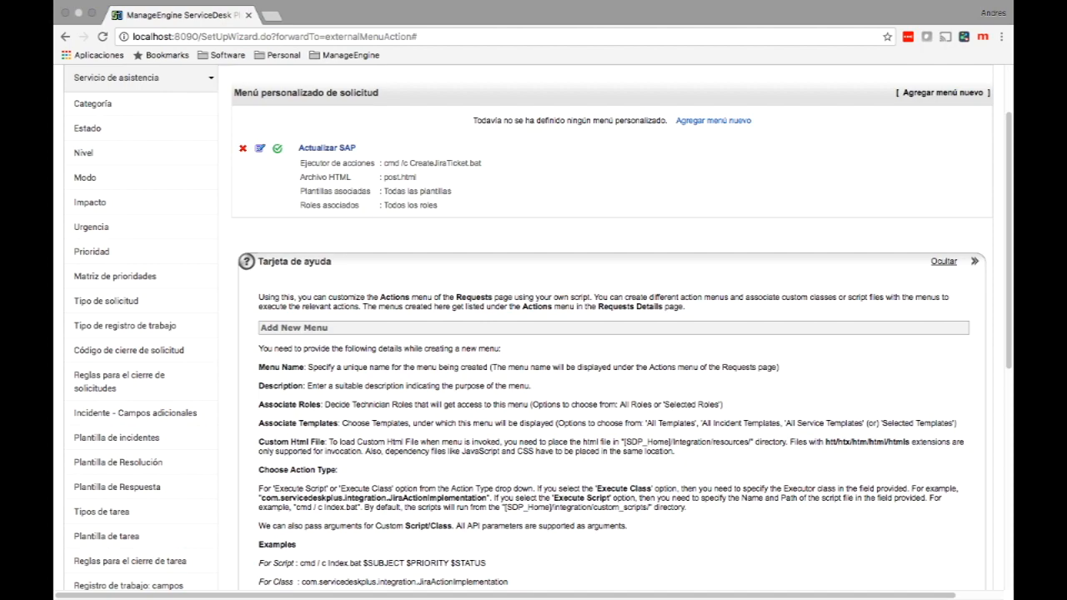
scroll(534, 333, "up", 2)
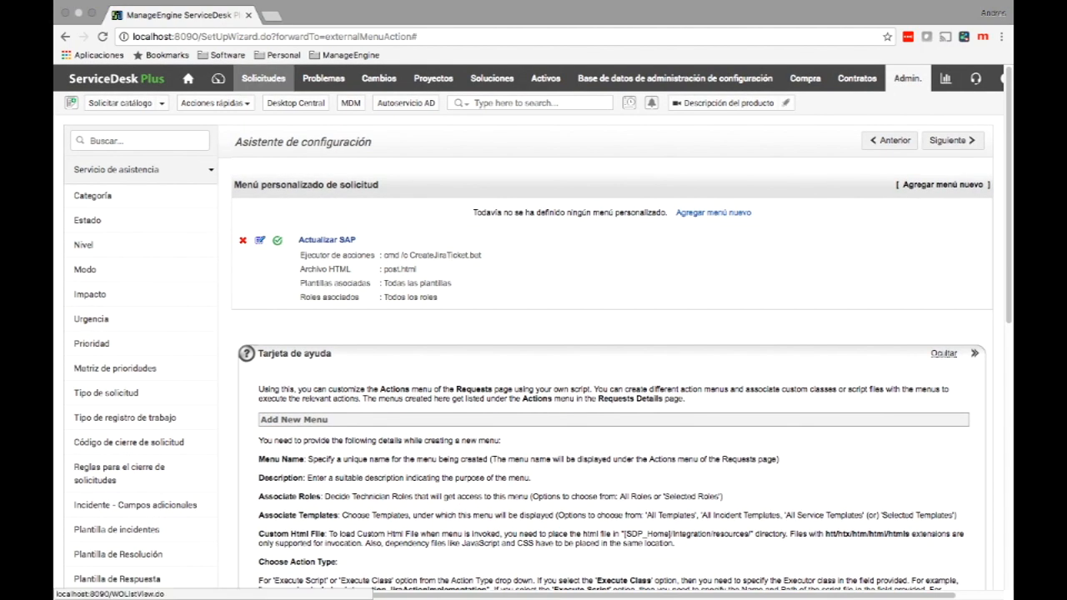
Run Actualizar SAP from the actions of request 35, 'Keyboard is not working properly'.
left_click(264, 79)
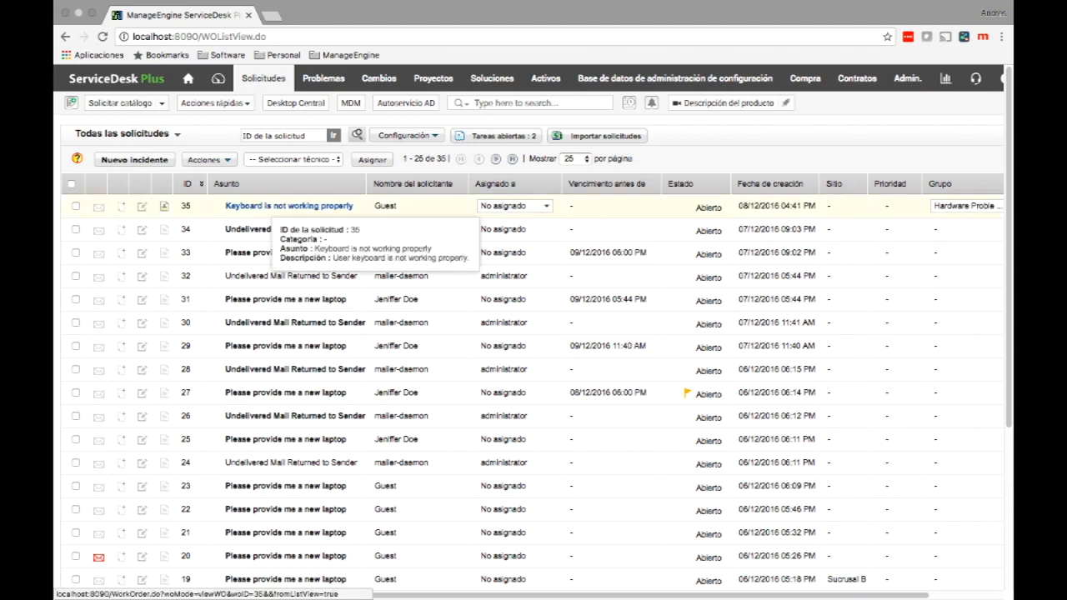
left_click(290, 206)
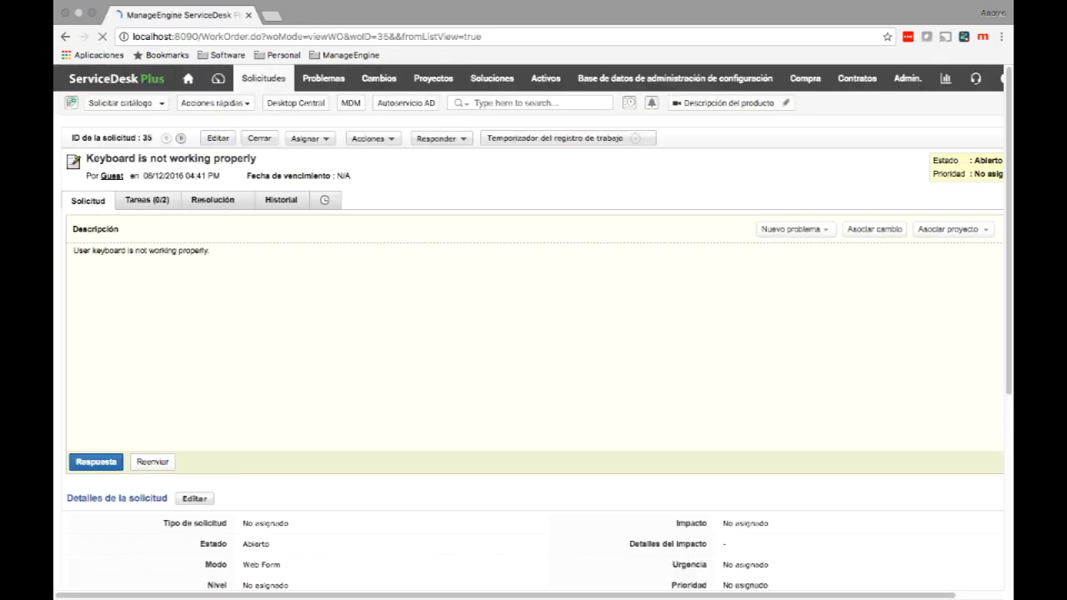
mouse_move(374, 139)
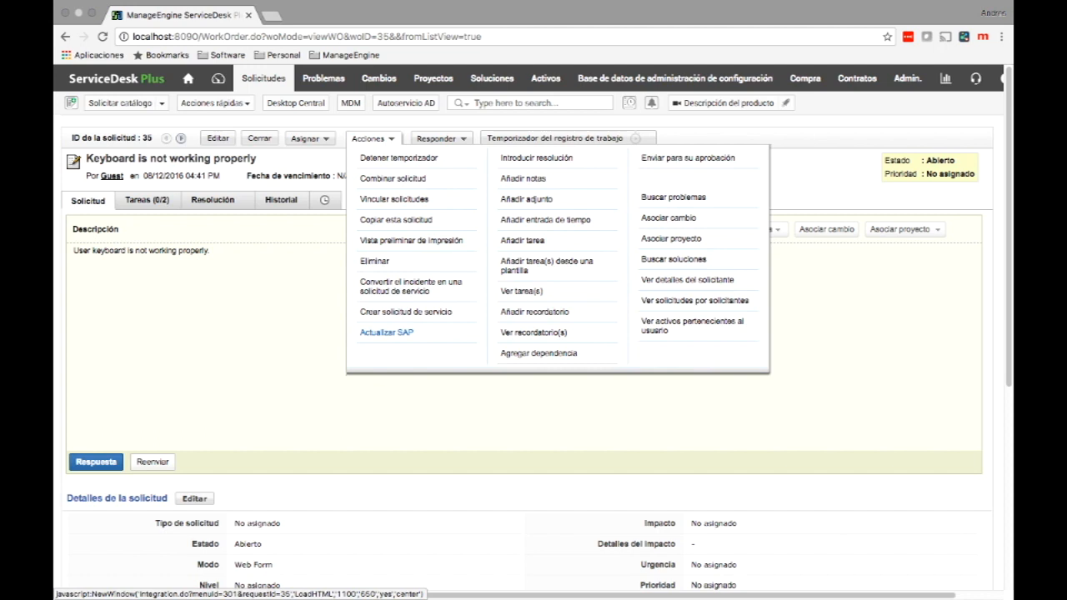
left_click(386, 332)
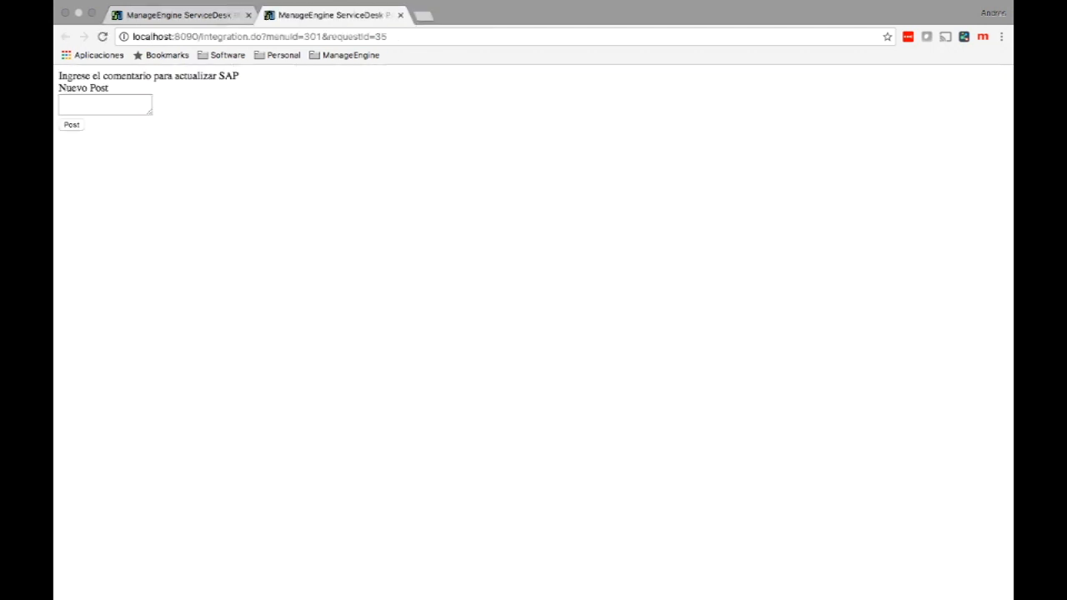
Enter 'Esto es una prueba' in the Nuevo Post comment box.
left_click(105, 104)
type("a")
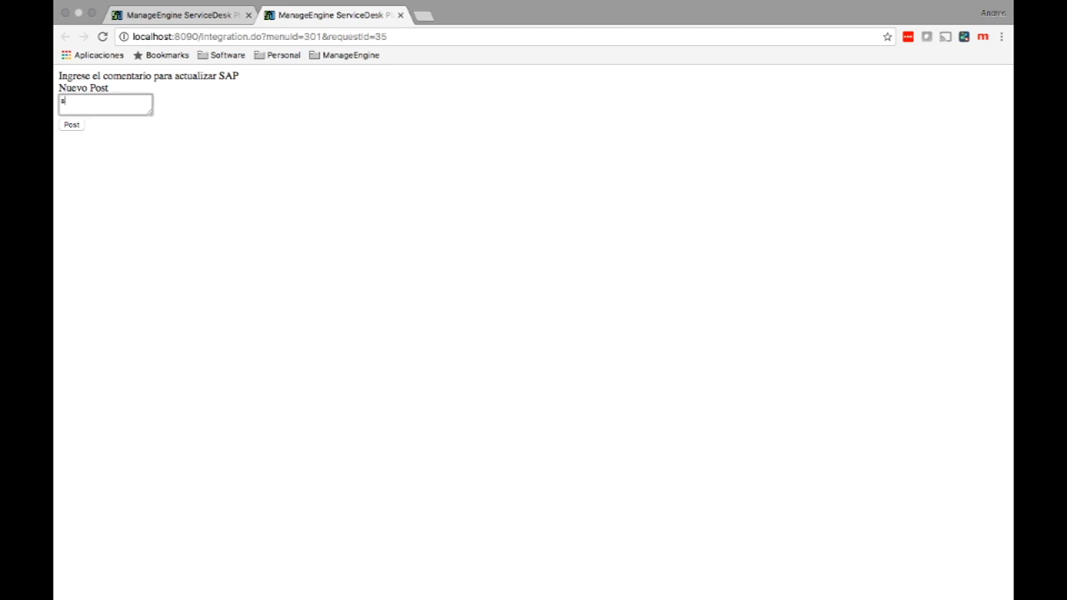
key("BackSpace")
type("Esto es una prueba")
Close the SAP tab and open the Aprobadores condicionales custom trigger for editing.
left_click(400, 15)
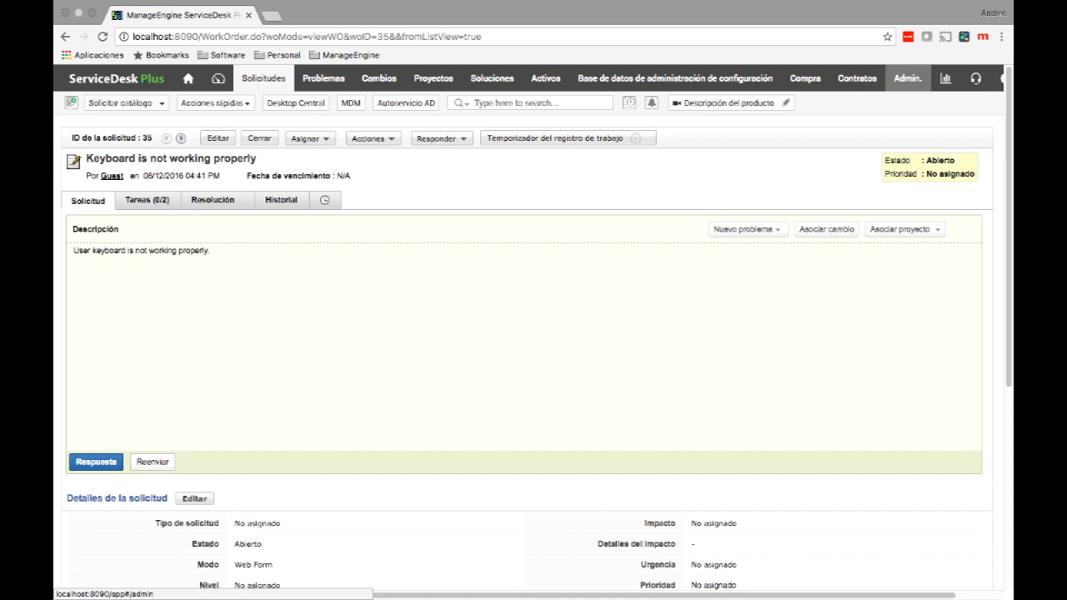
left_click(907, 78)
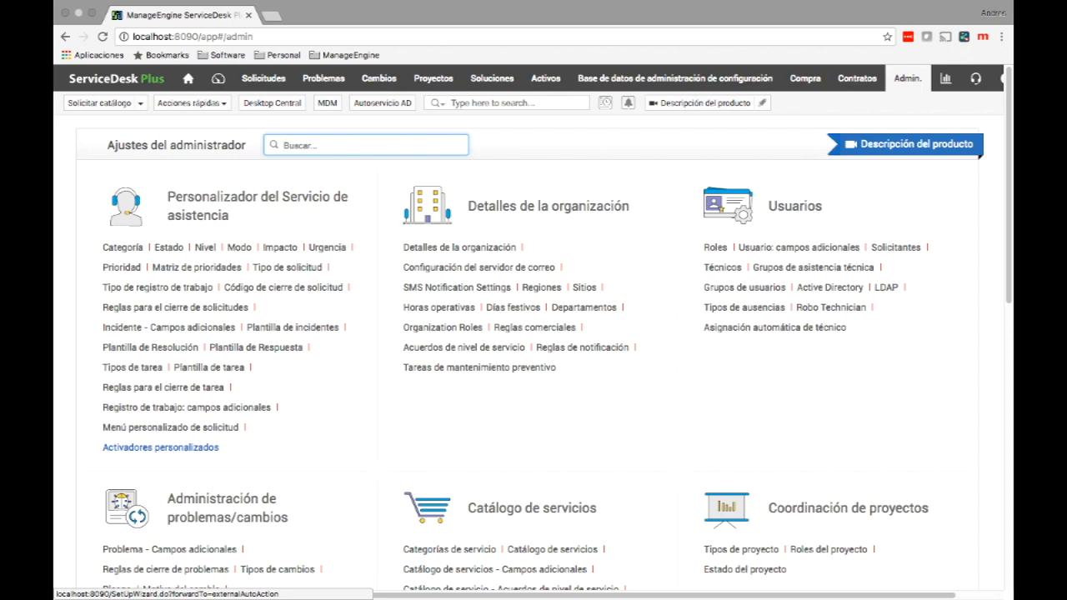
left_click(161, 448)
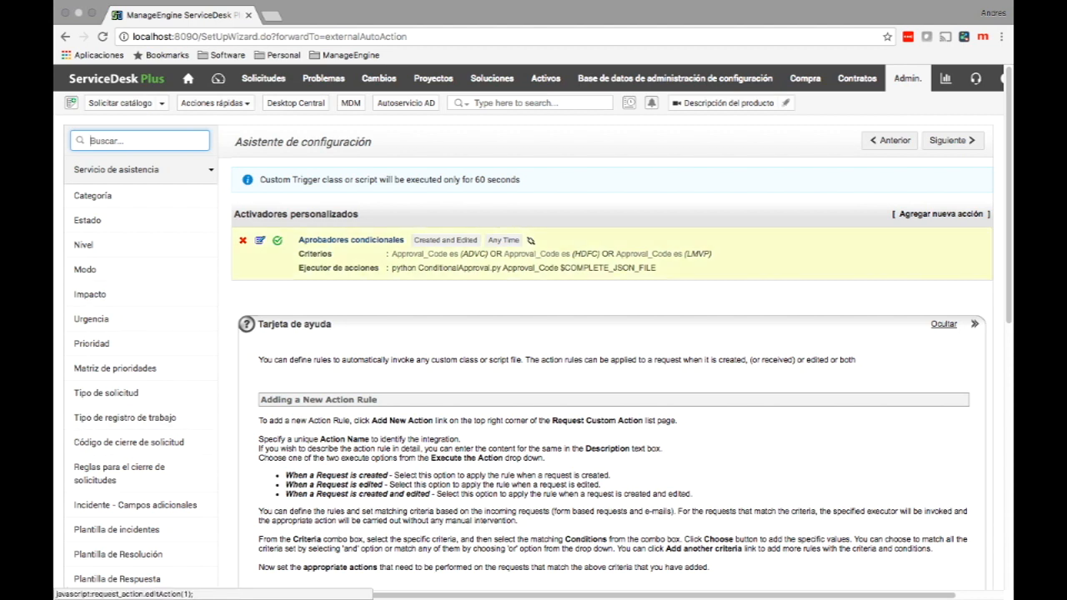
left_click(260, 240)
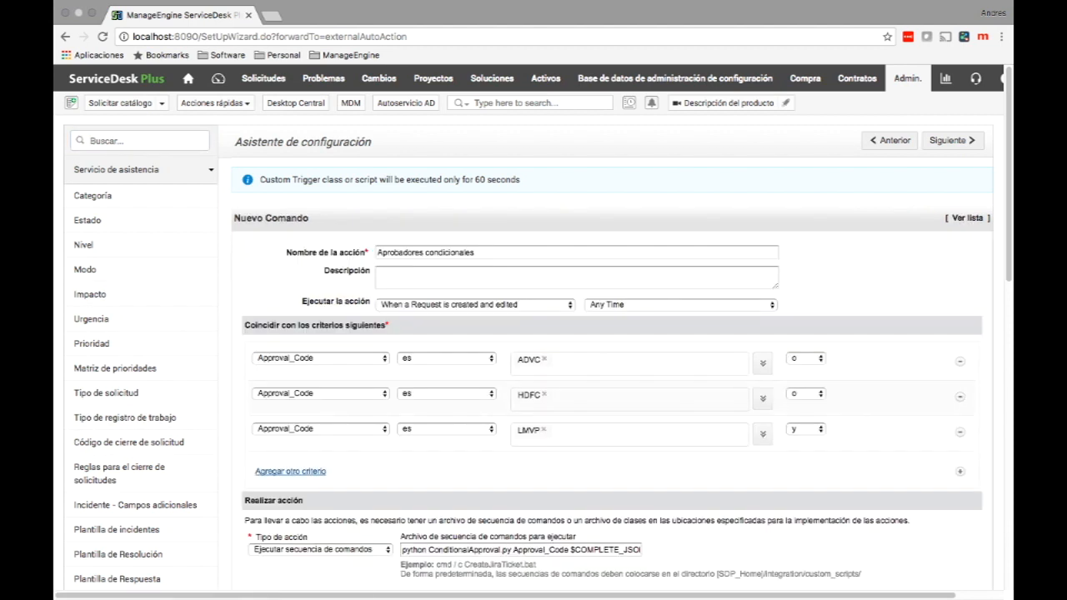
scroll(532, 326, "down", 2)
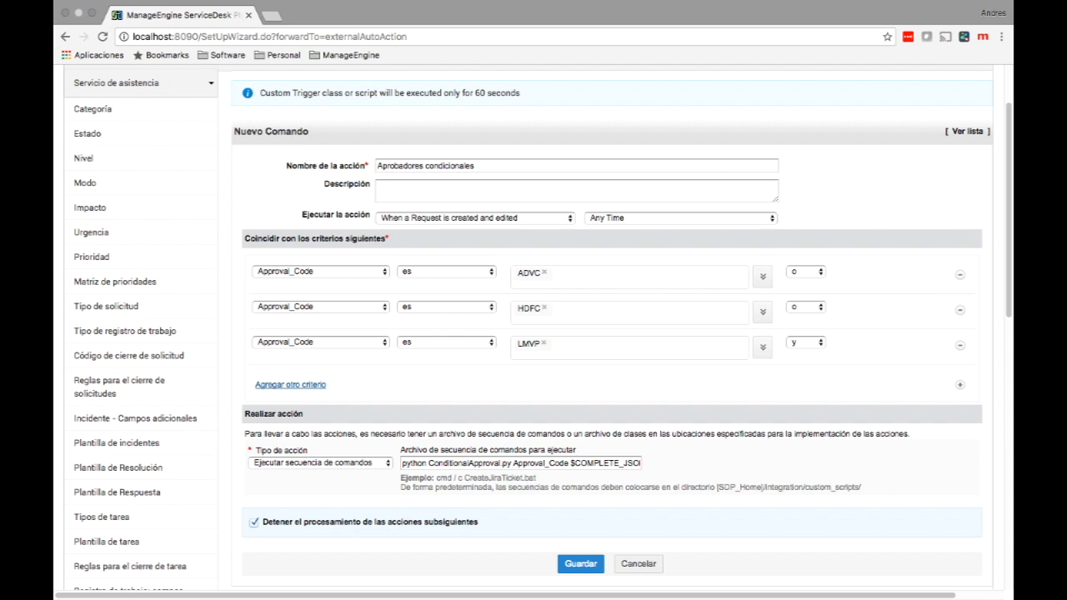
left_click_drag(574, 463, 649, 463)
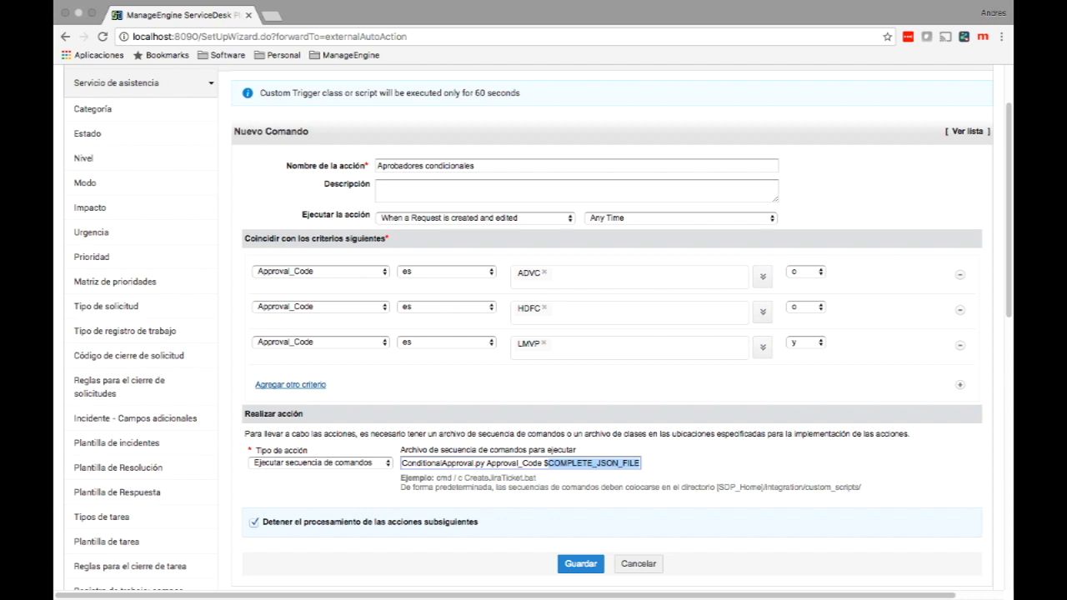
left_click(681, 218)
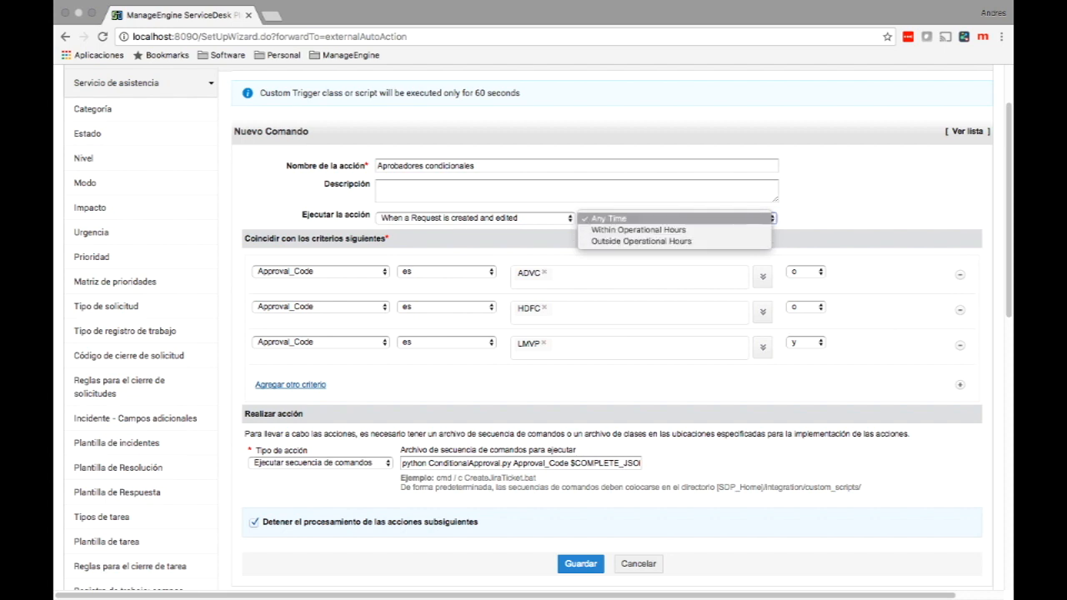
Check the trigger's time and event options, keeping Any Time and 'When a Request is created and edited'.
key("Escape")
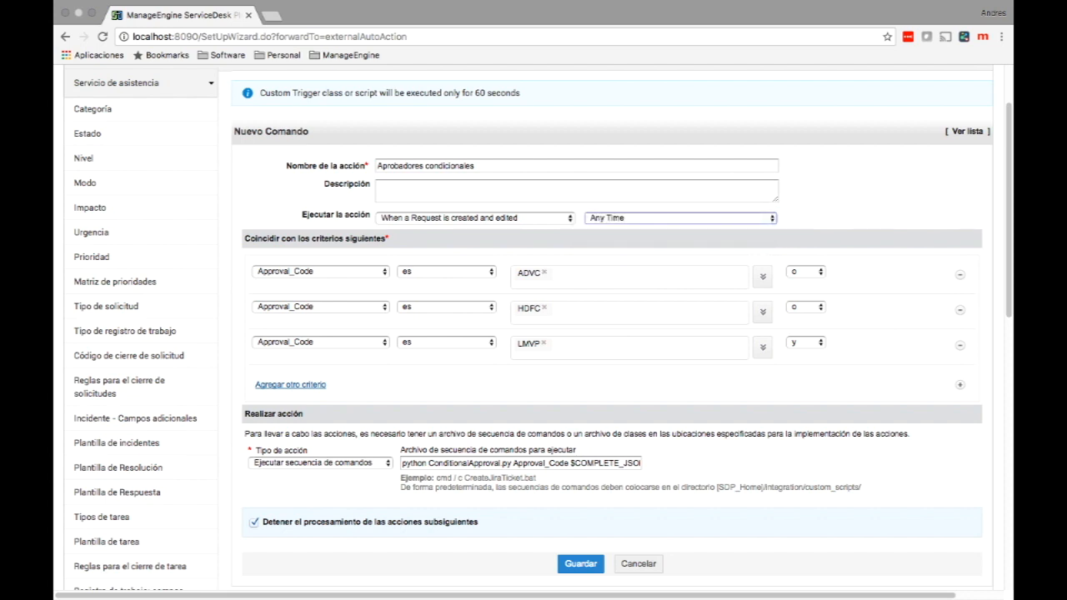
left_click(476, 217)
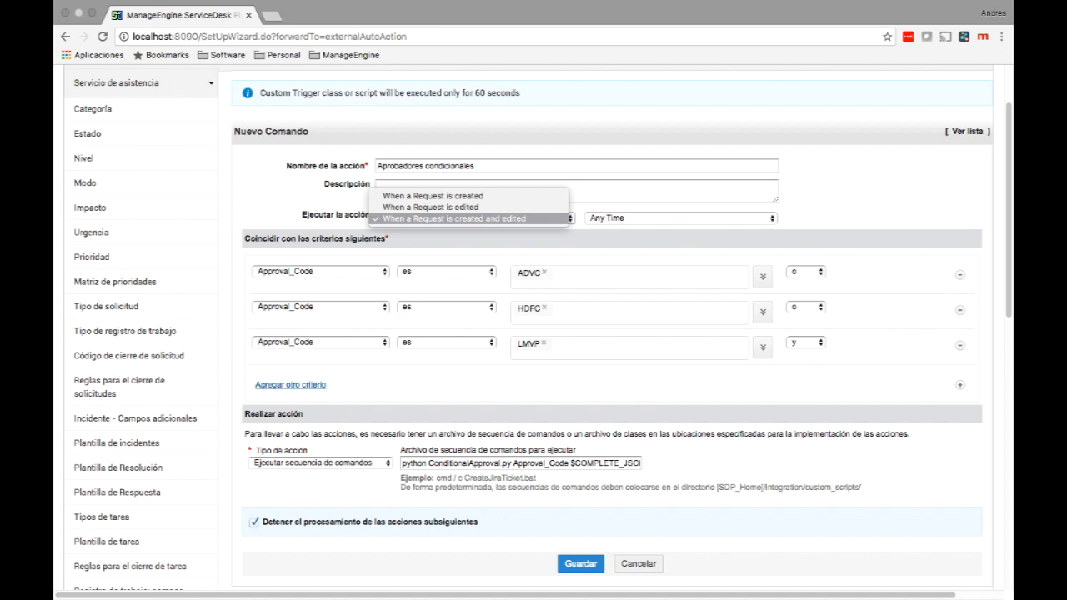
key("Up")
key("Up")
key("Down")
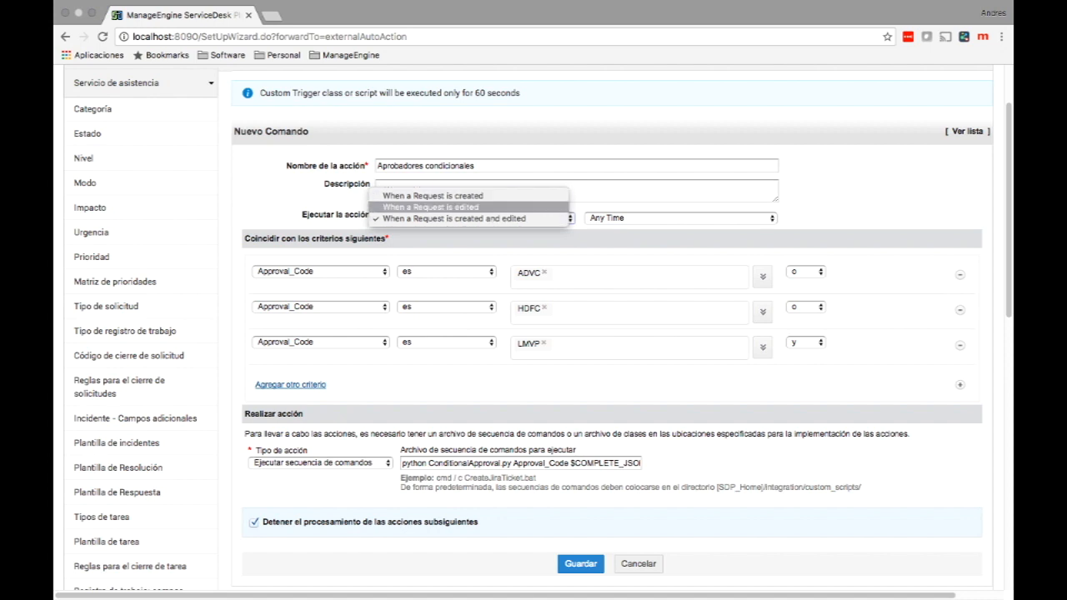
key("Down")
key("Return")
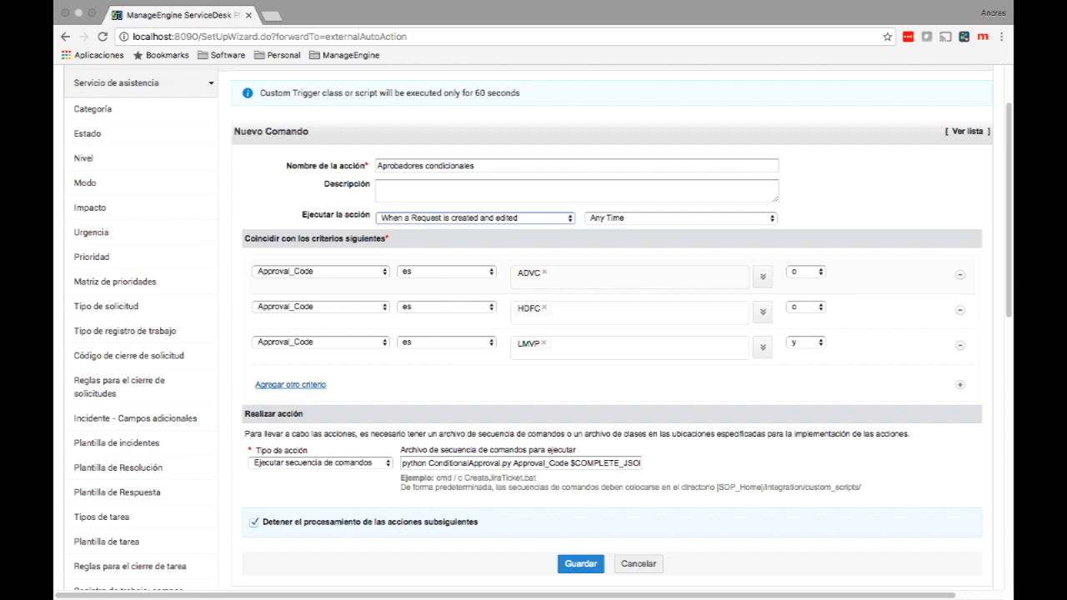
Browse the criteria fields, keeping Approval_Code, and cancel the trigger edit form unchanged.
left_click(321, 271)
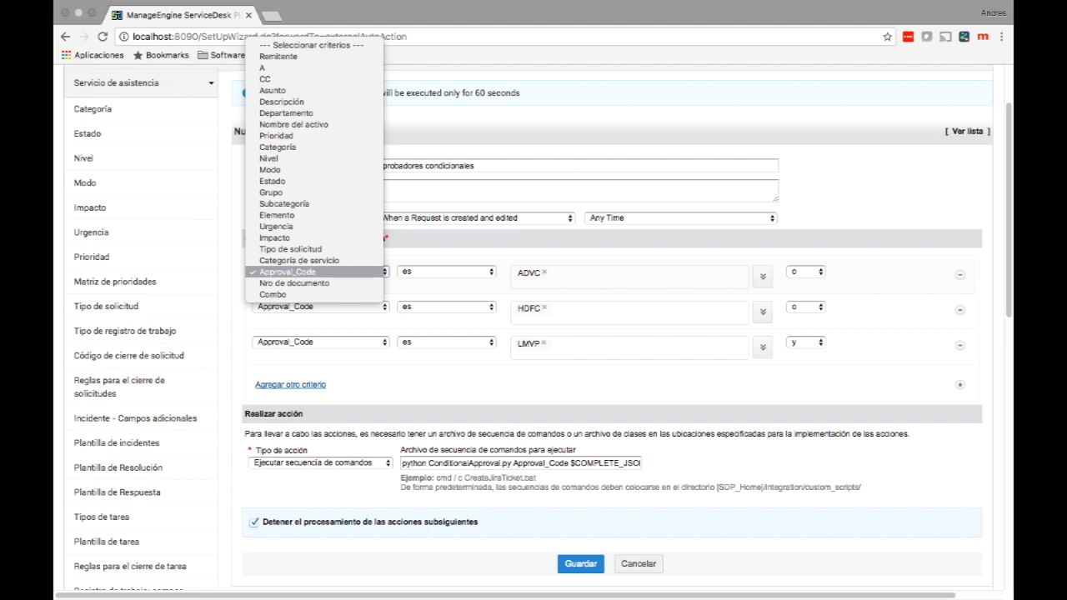
key("Down")
key("Down")
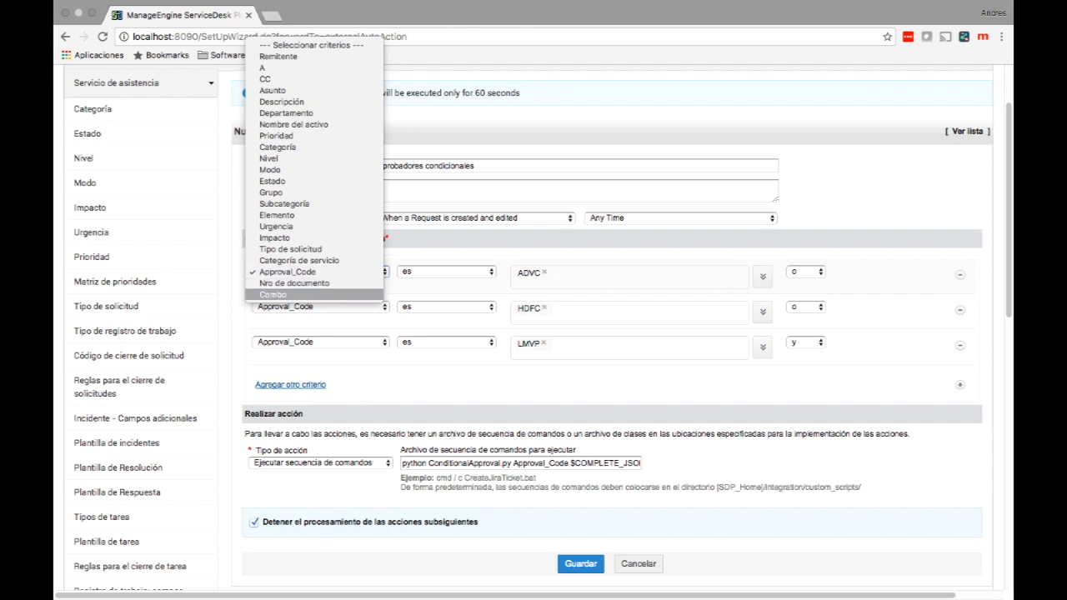
key("Up")
key("Up")
key("Up")
key("Up")
key("Up")
key("Up")
key("Up")
key("Up")
key("Up")
key("Up")
key("Up")
key("Up")
key("Up")
key("Up")
key("Up")
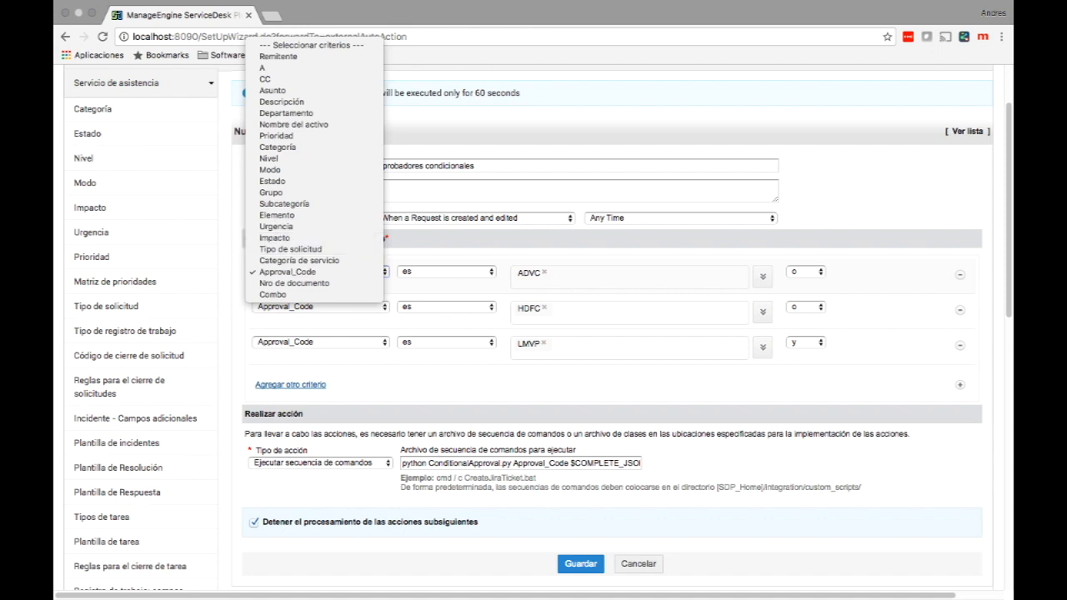
key("Escape")
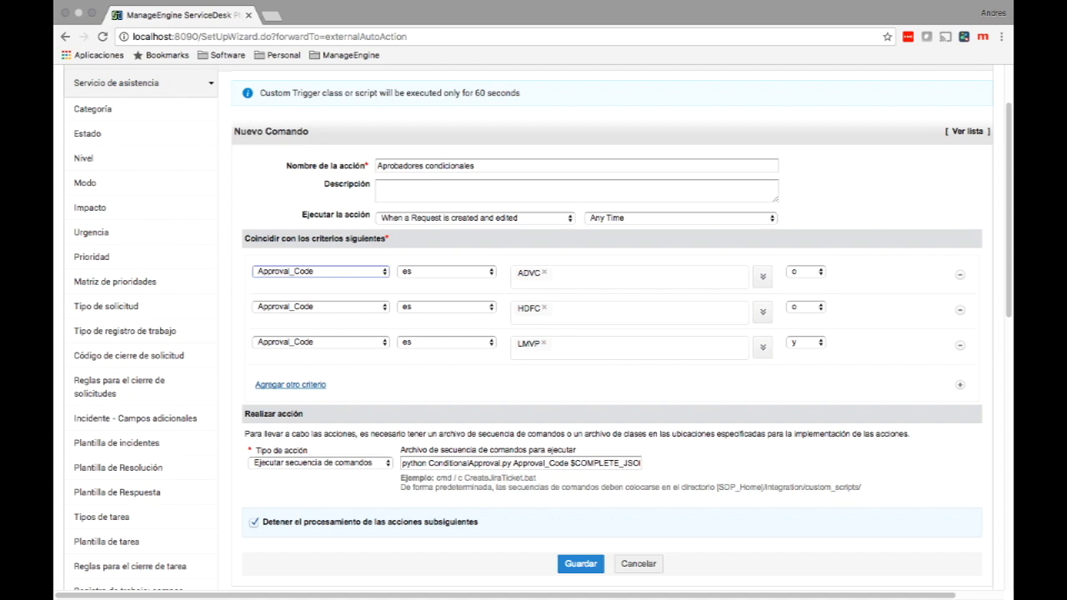
left_click(639, 564)
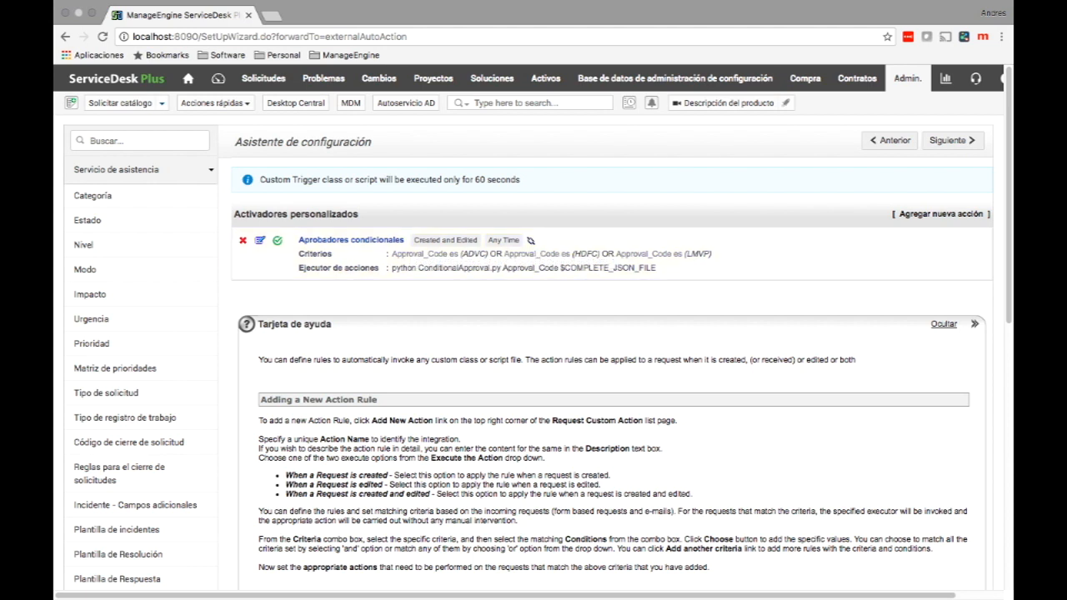
Open the Solicitar catálogo service catalogue and show the Hardware submenu.
left_click(127, 103)
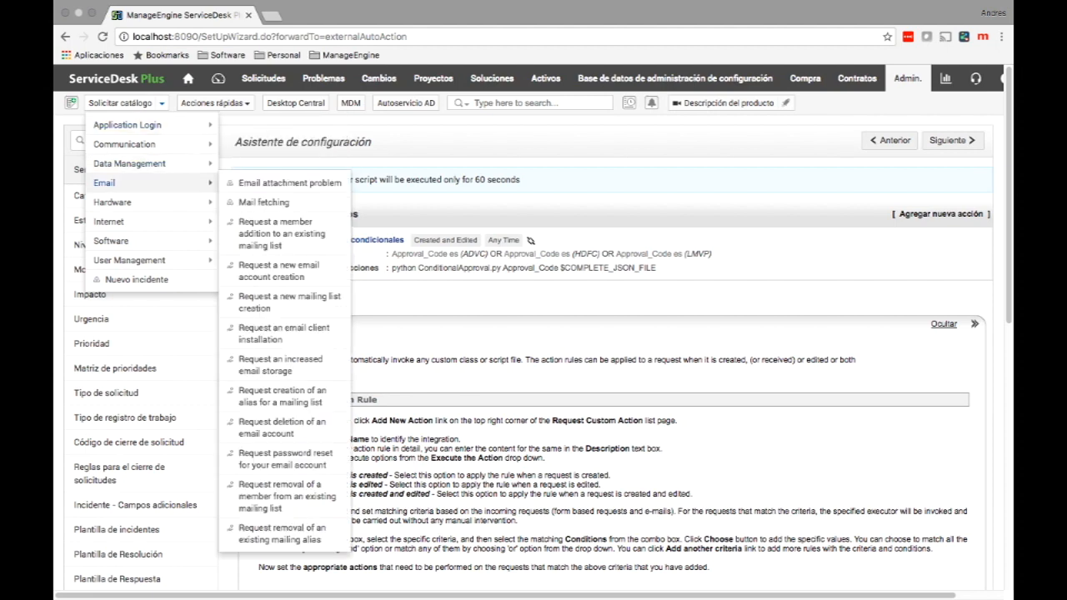
mouse_move(108, 220)
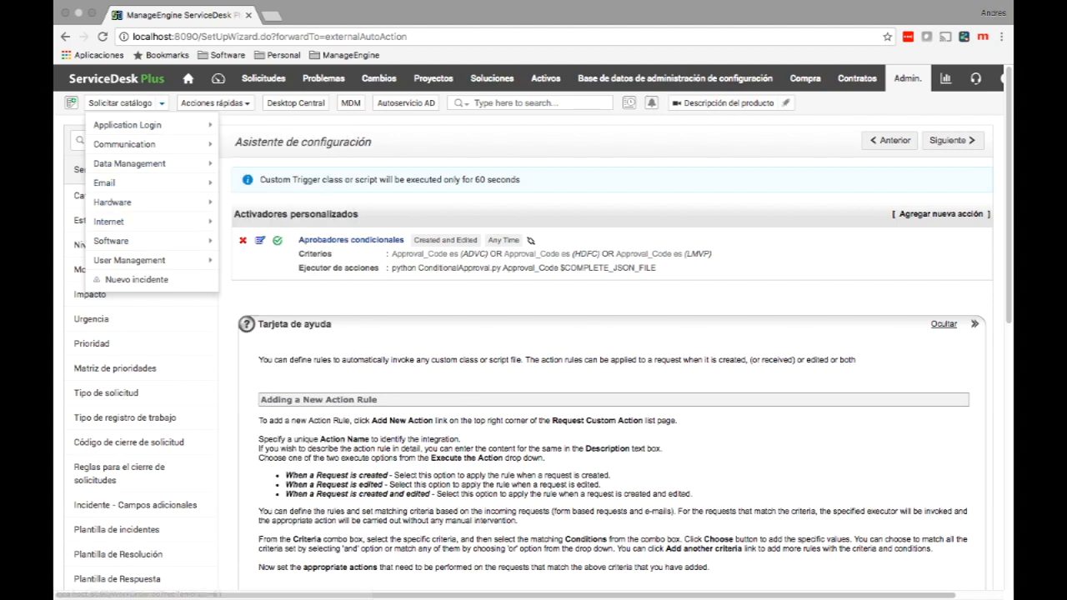
Start a new Request a Laptop request and fill in the requester's name.
mouse_move(111, 240)
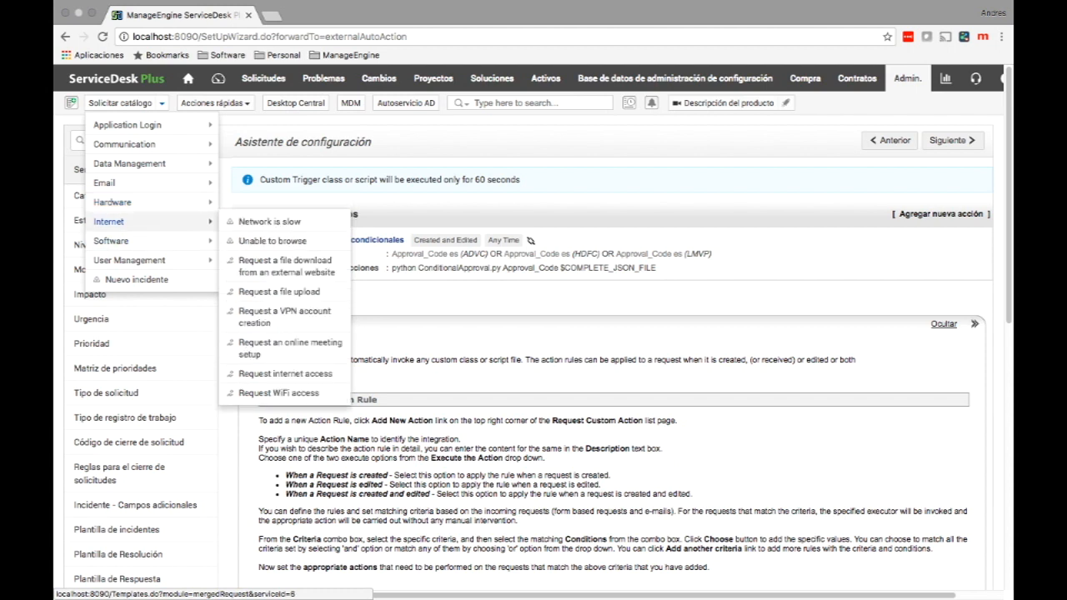
mouse_move(112, 202)
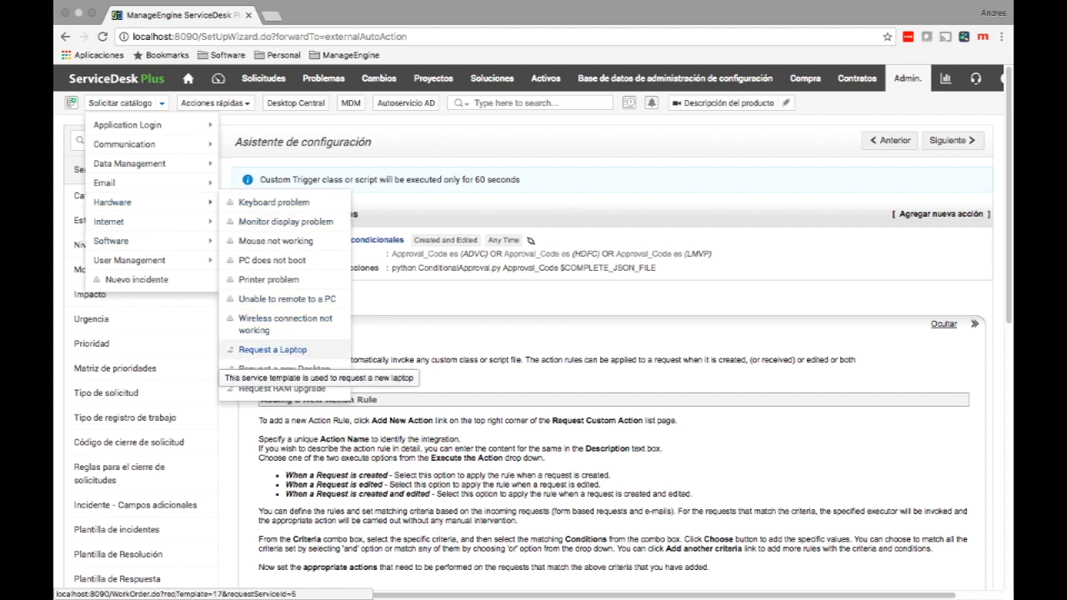
left_click(267, 351)
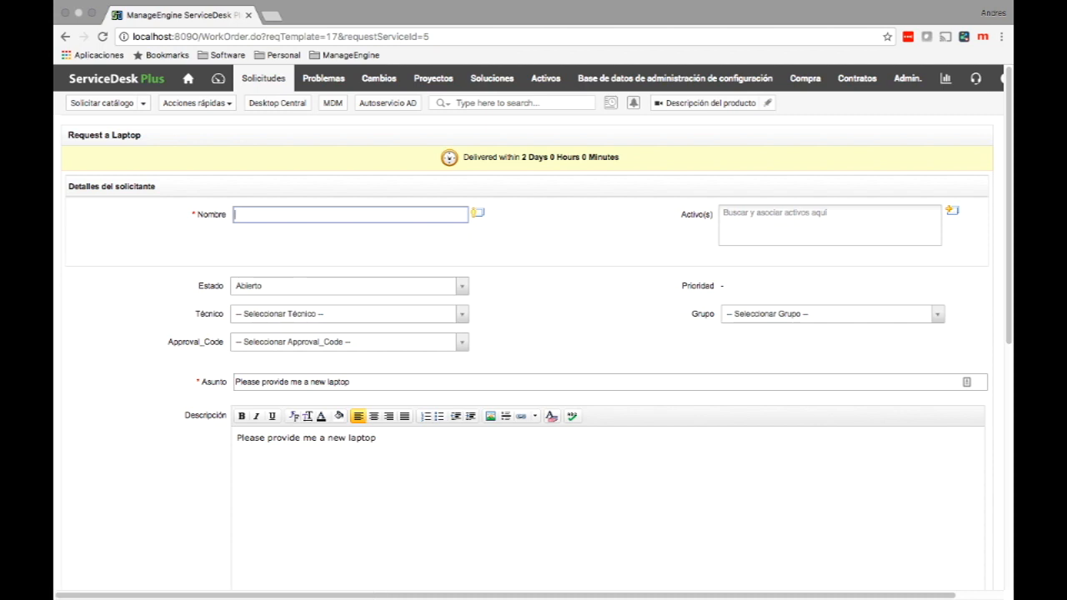
type("Je")
key("Down")
key("Return")
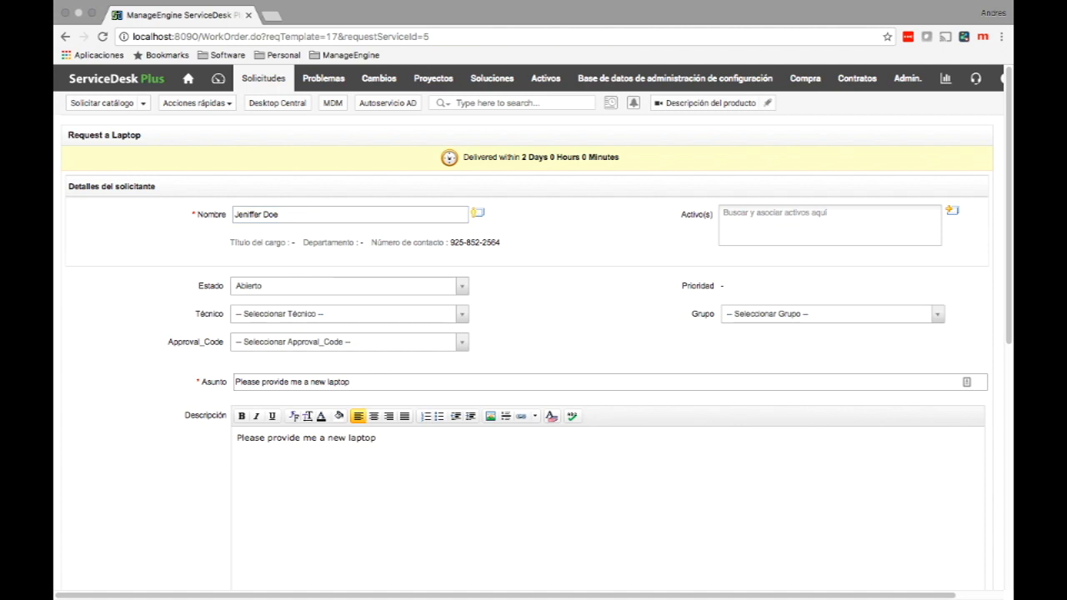
Set Approval_Code to HDFC and submit the laptop request with 'Añadir solicitud'.
scroll(533, 334, "down", 1)
left_click(350, 309)
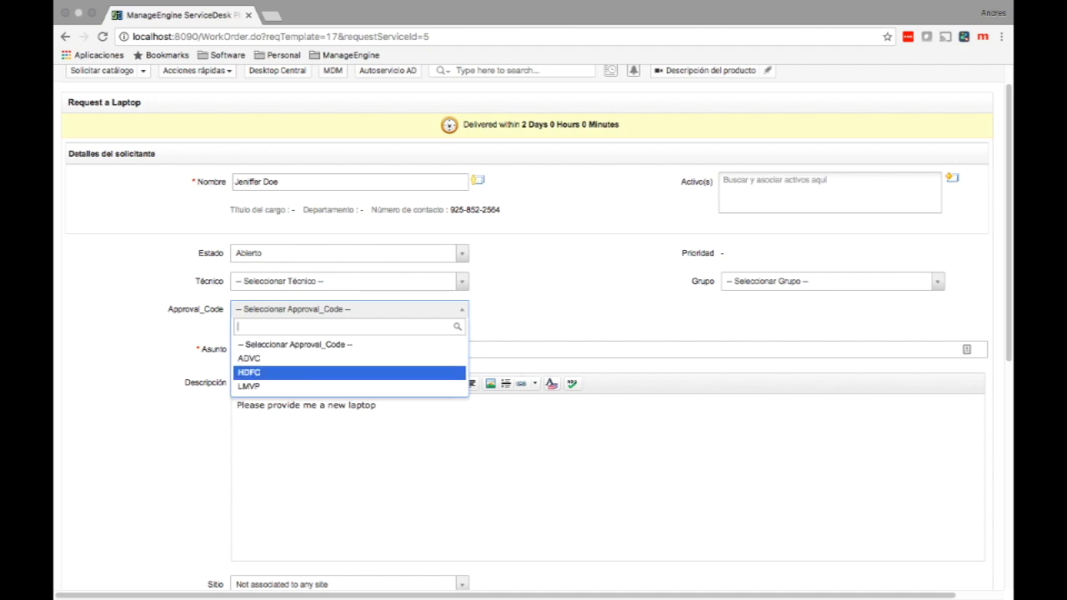
key("Return")
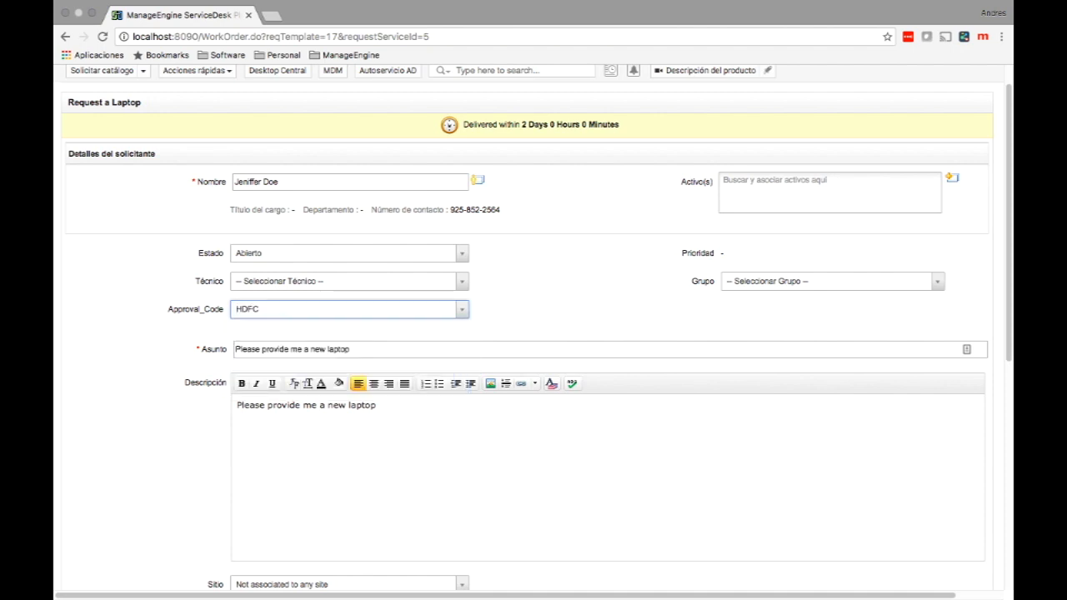
scroll(534, 327, "down", 1)
scroll(534, 327, "down", 4)
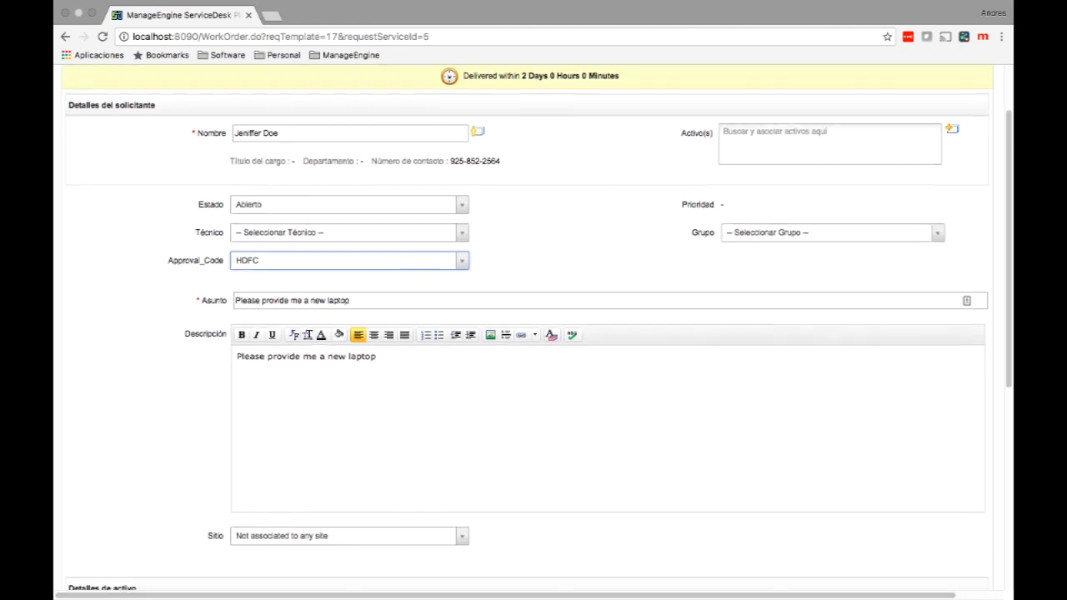
scroll(534, 327, "down", 5)
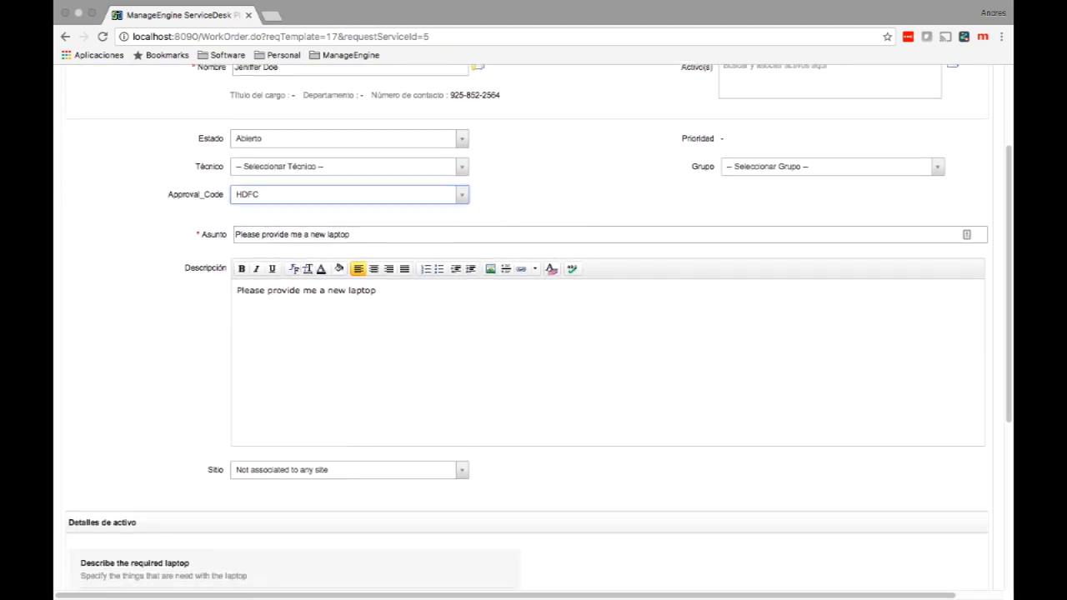
scroll(534, 327, "down", 10)
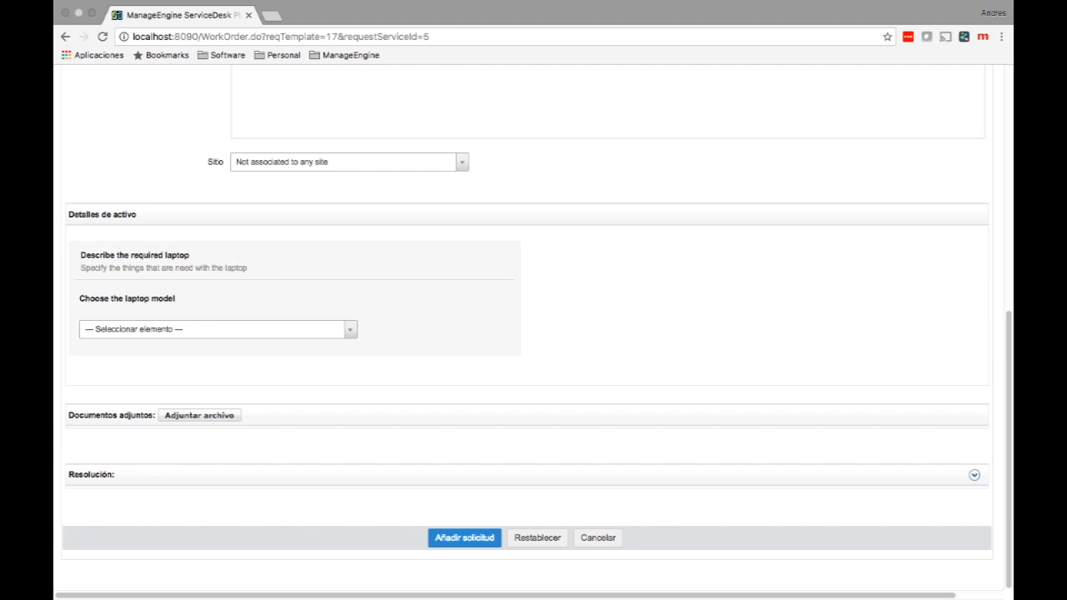
left_click(465, 539)
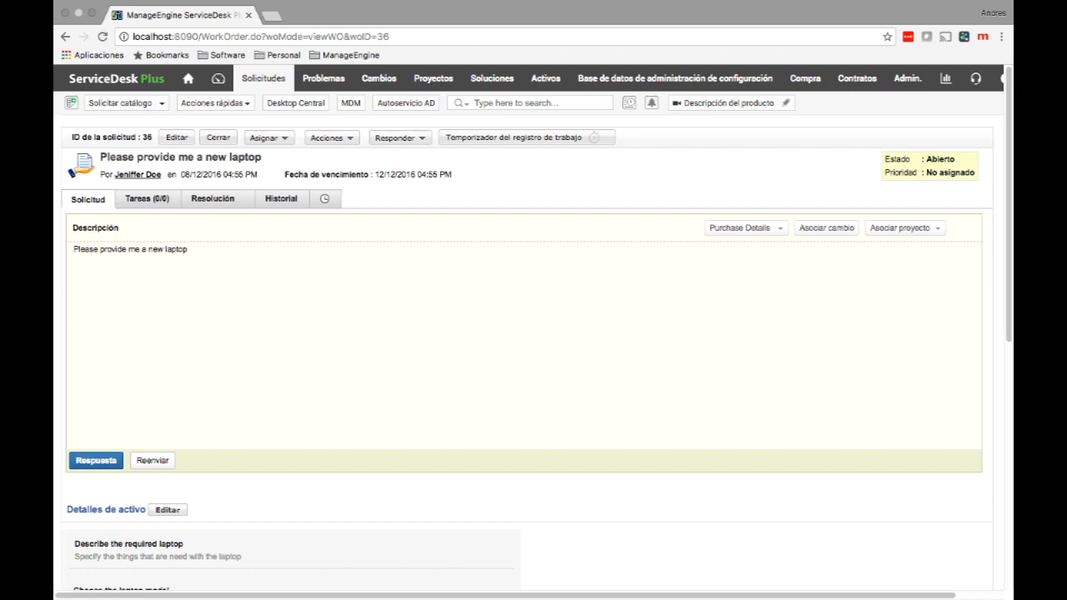
Show request 36's Historial log with the trigger's approvals-added entry.
left_click(282, 198)
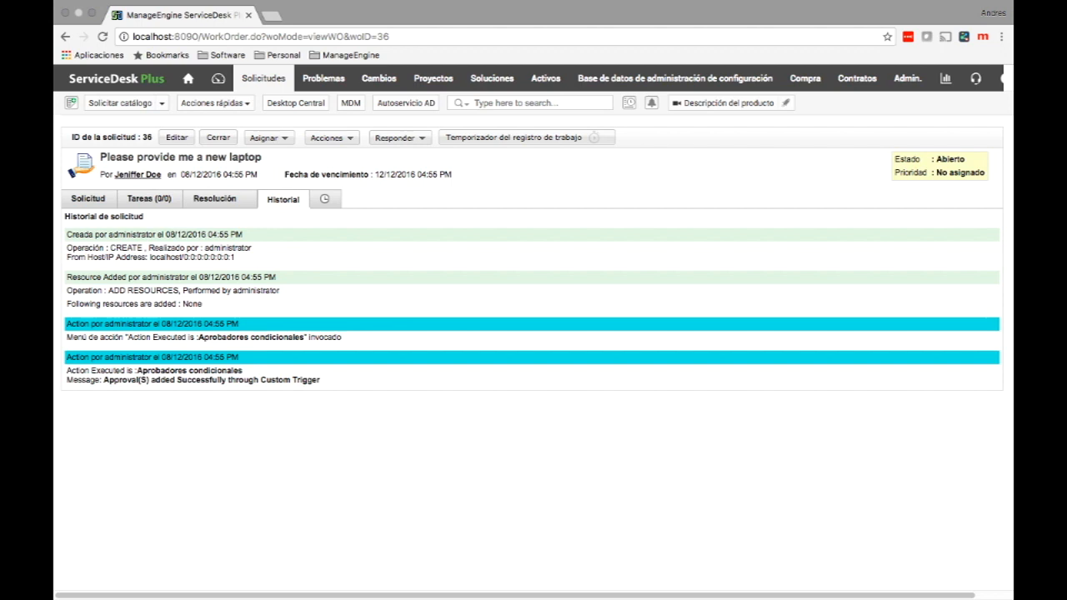
Reload request 36, review its Aprobaciones stages and details, then switch to the Finder desktop.
left_click(103, 37)
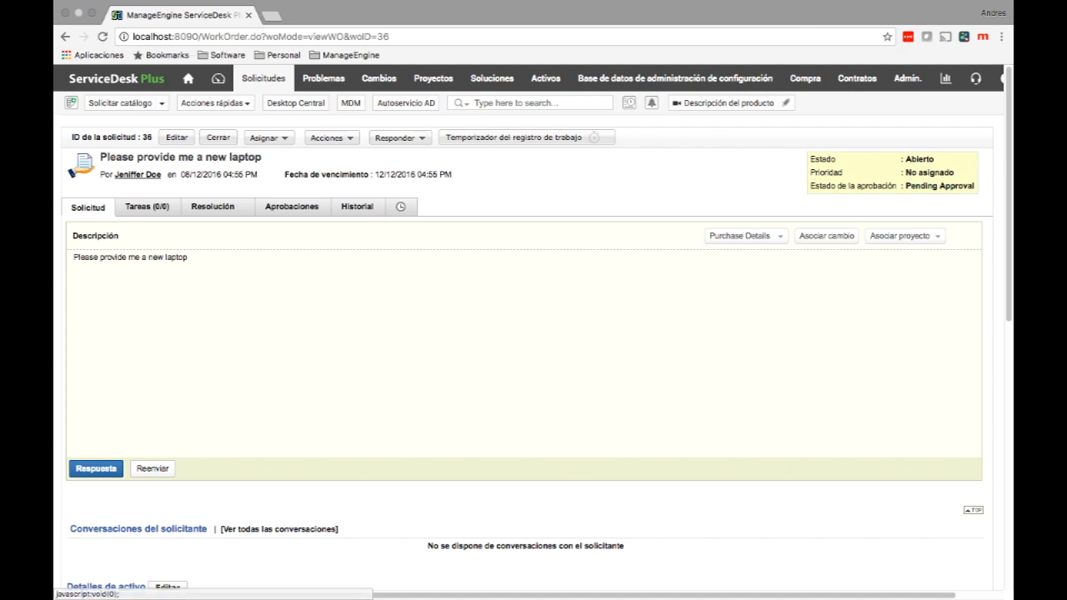
left_click(292, 207)
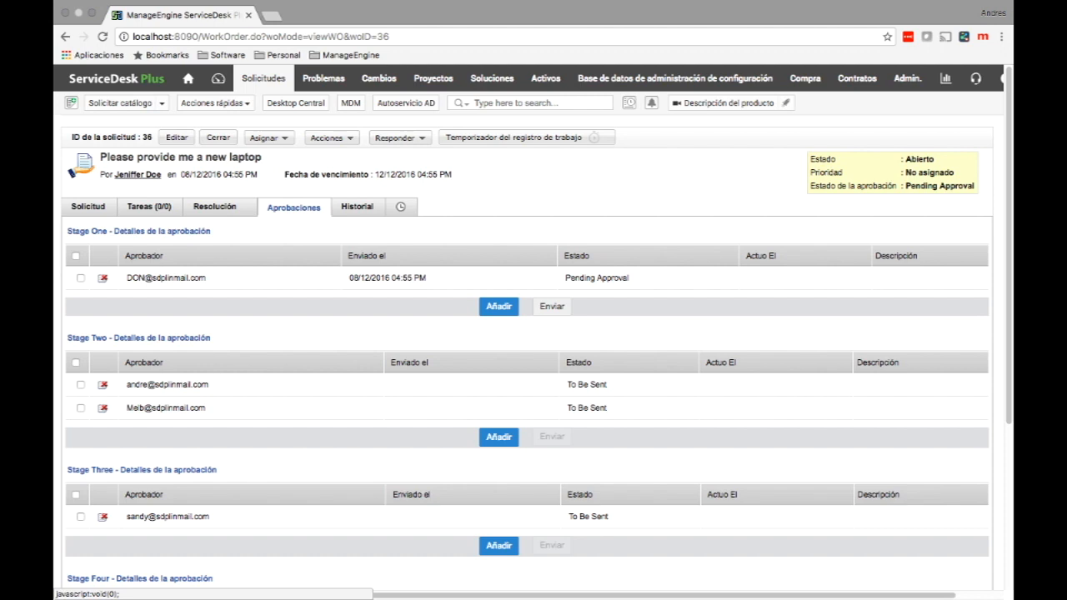
left_click(89, 207)
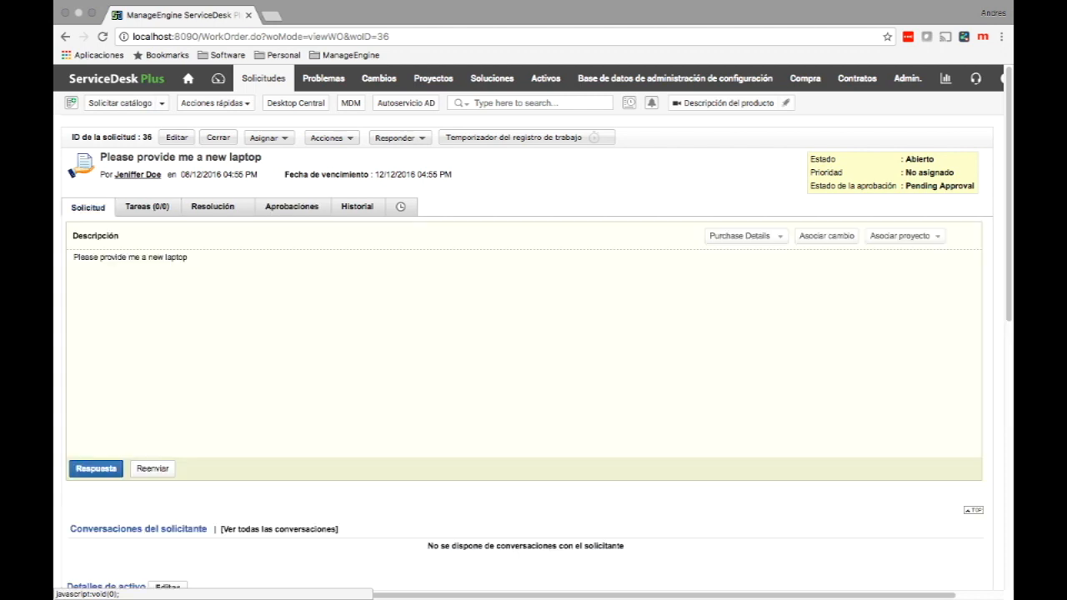
scroll(527, 334, "down", 3)
scroll(527, 333, "down", 3)
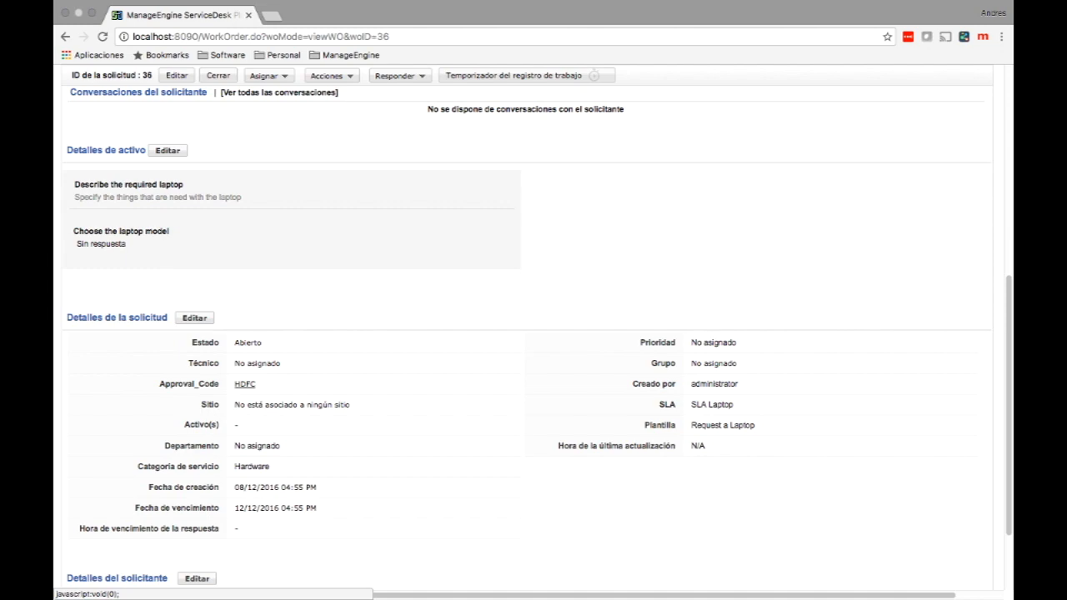
key("ctrl+Left")
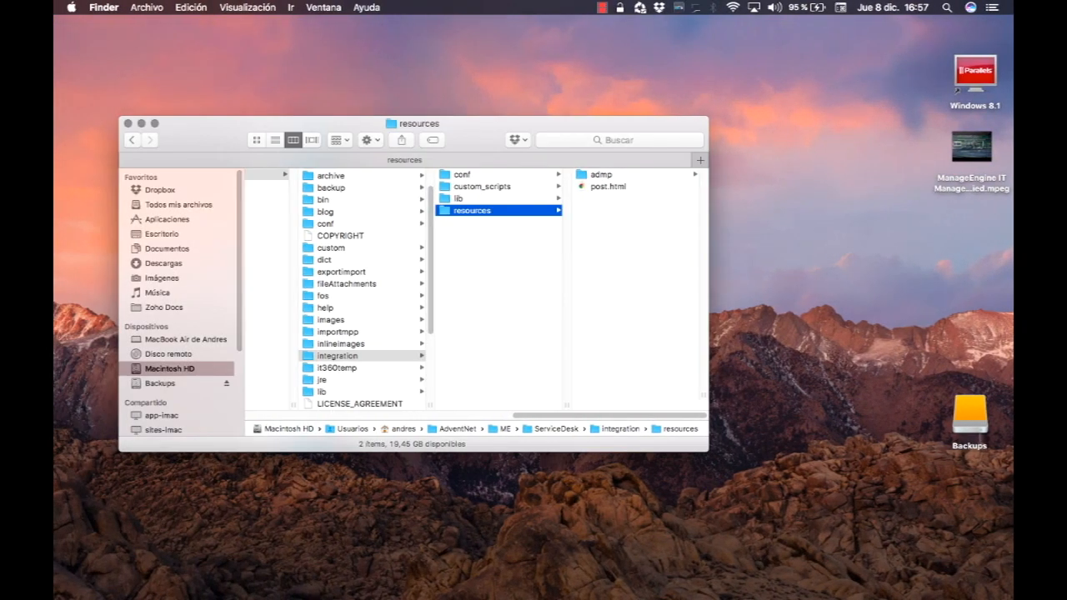
Preview ConditionalApproval.py from the custom_scripts folder in Quick Look.
left_click(482, 186)
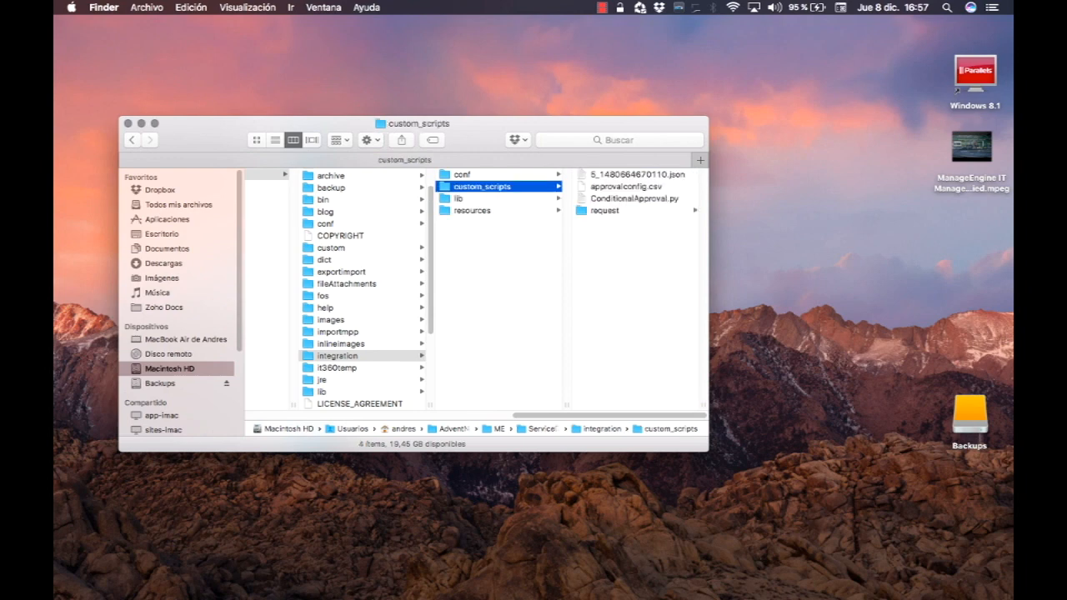
left_click(634, 199)
key("space")
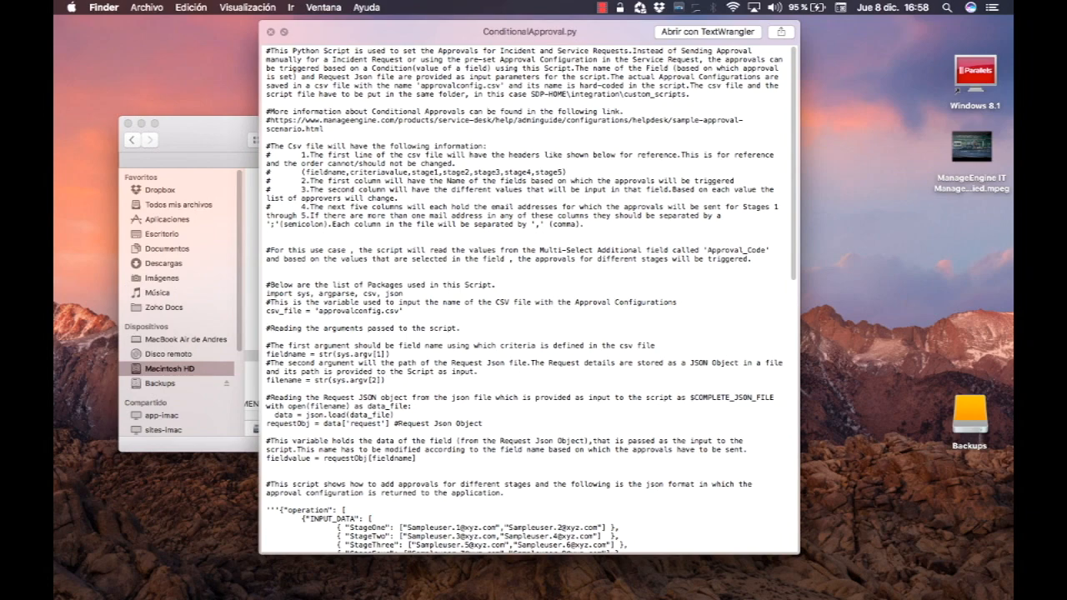
Read through ConditionalApproval.py down to its getArray method, then close the preview.
scroll(531, 299, "down", 5)
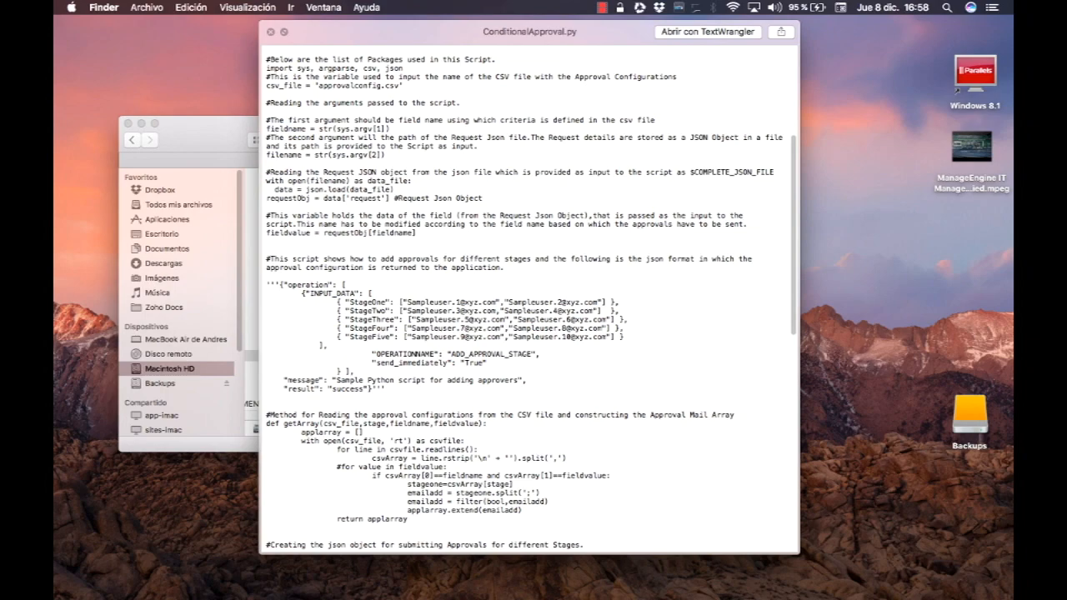
scroll(530, 301, "down", 8)
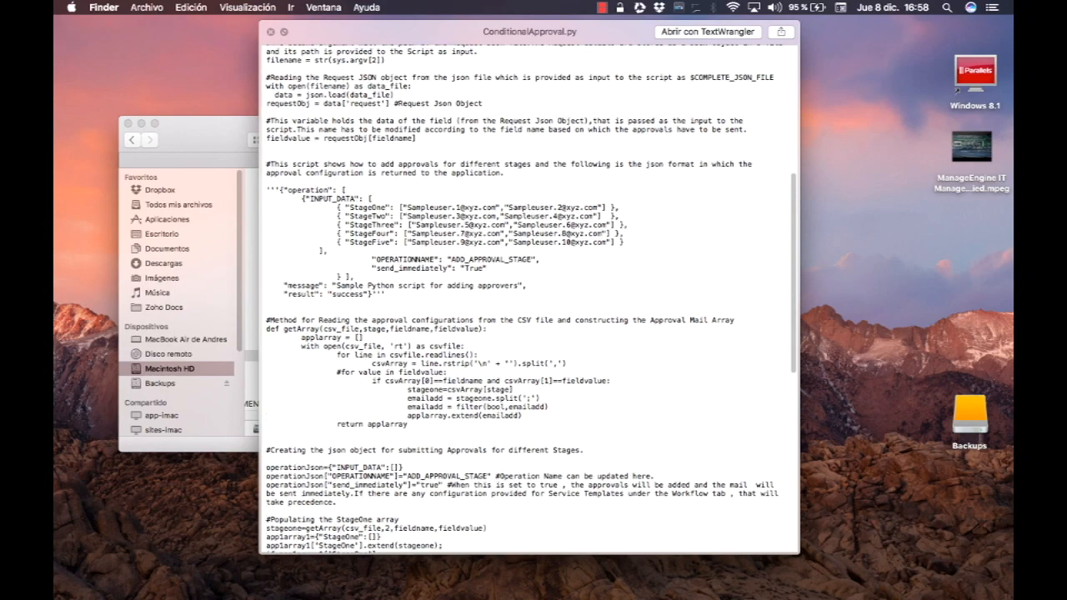
scroll(529, 301, "down", 3)
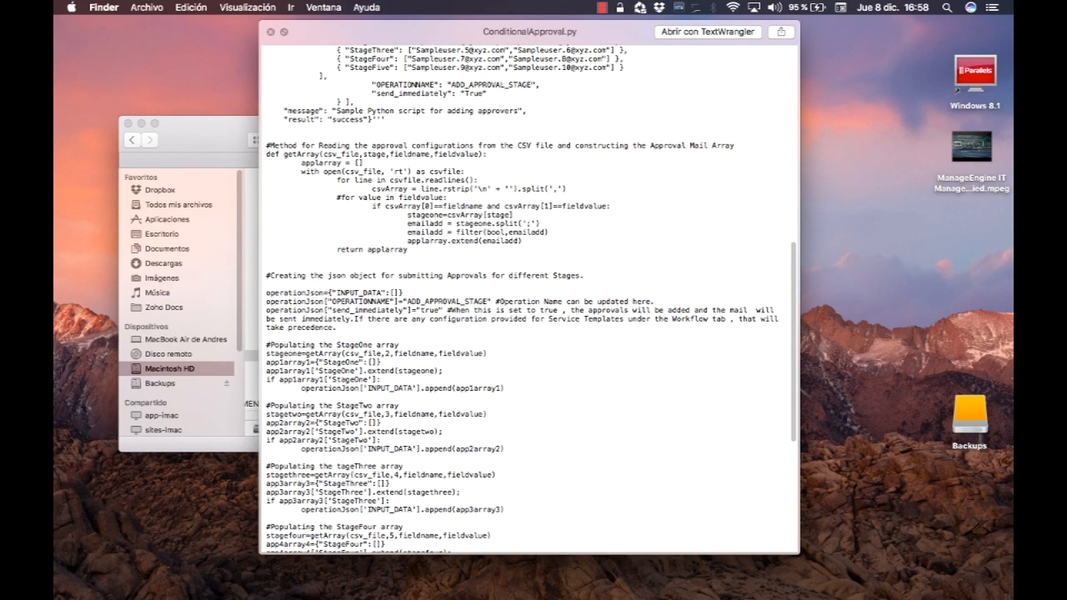
left_click_drag(433, 32, 469, 29)
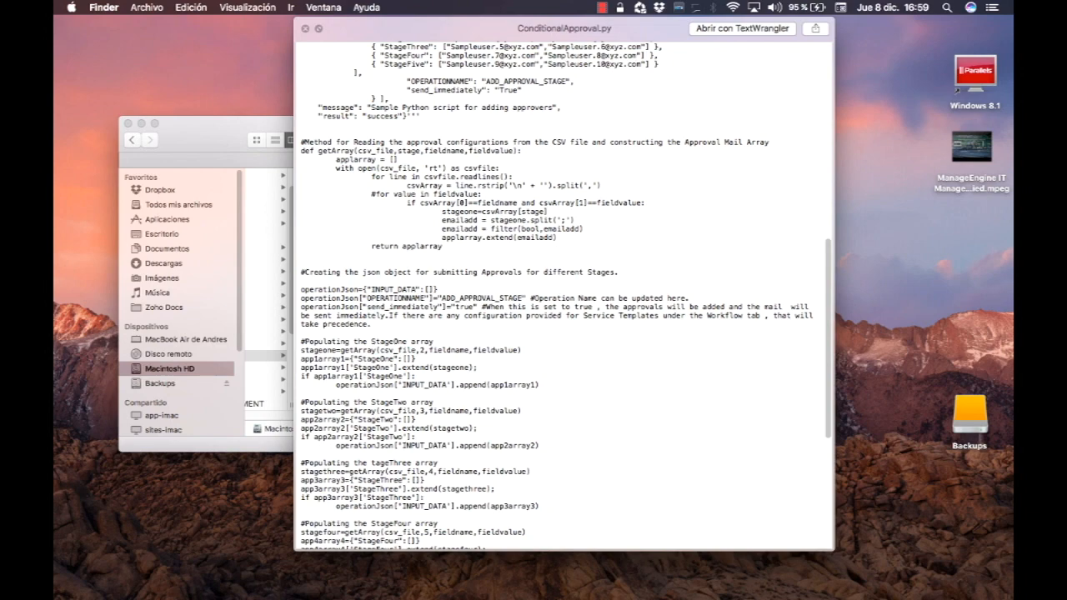
key("space")
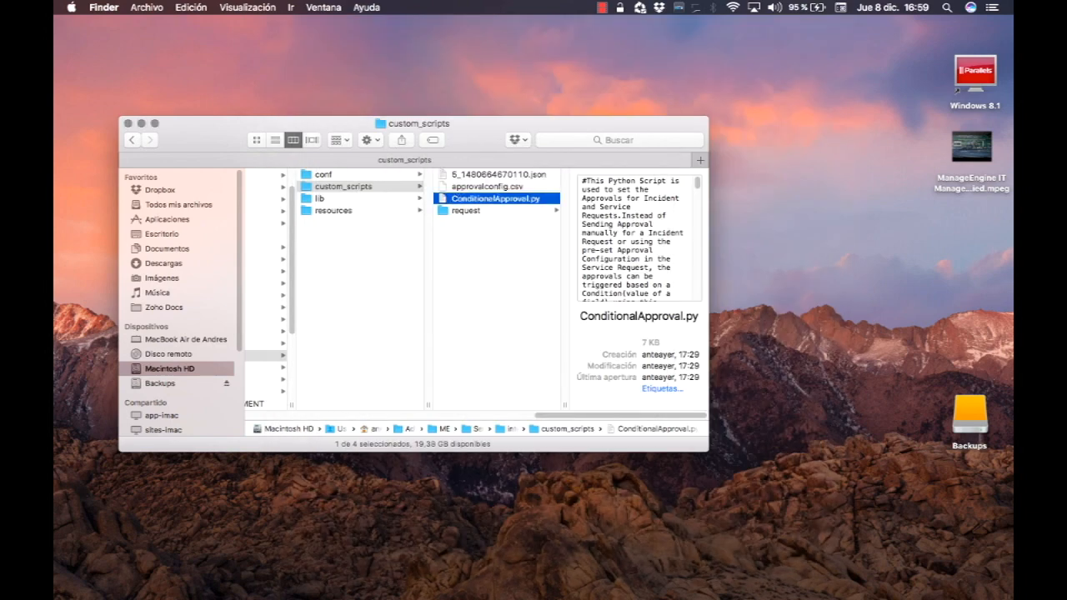
Preview approvalconfig.csv's stage approvers per Approval_Code, then return to the ServiceDesk request page.
key("Up")
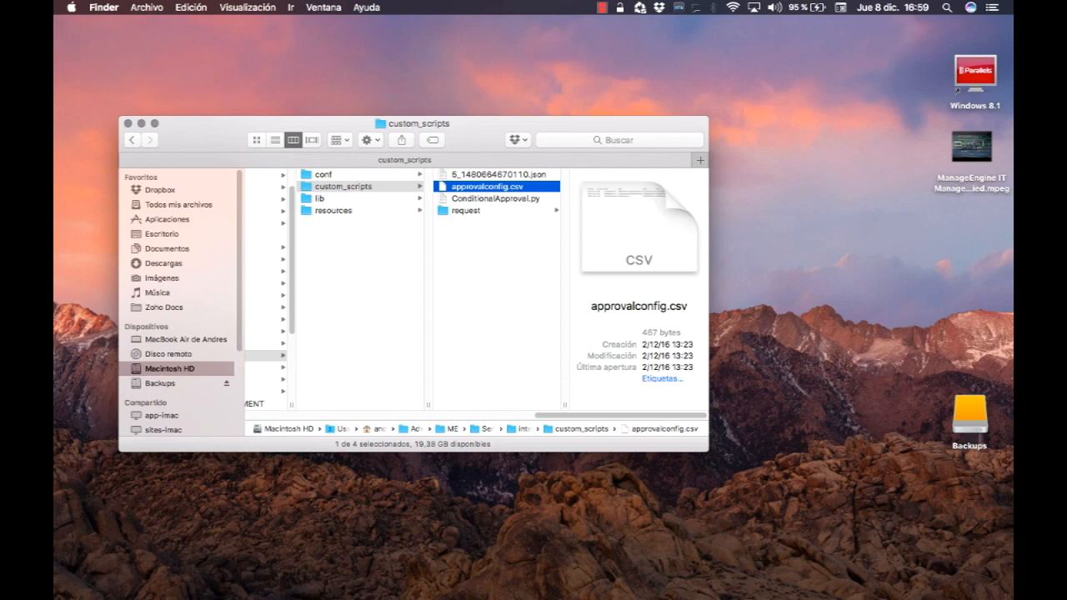
key("space")
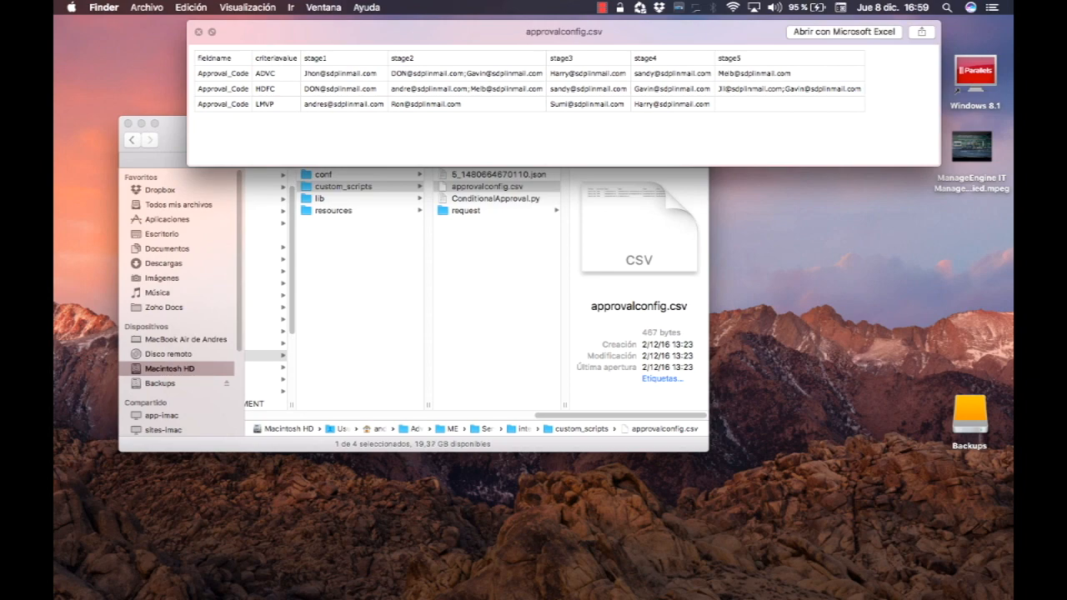
key("ctrl+Right")
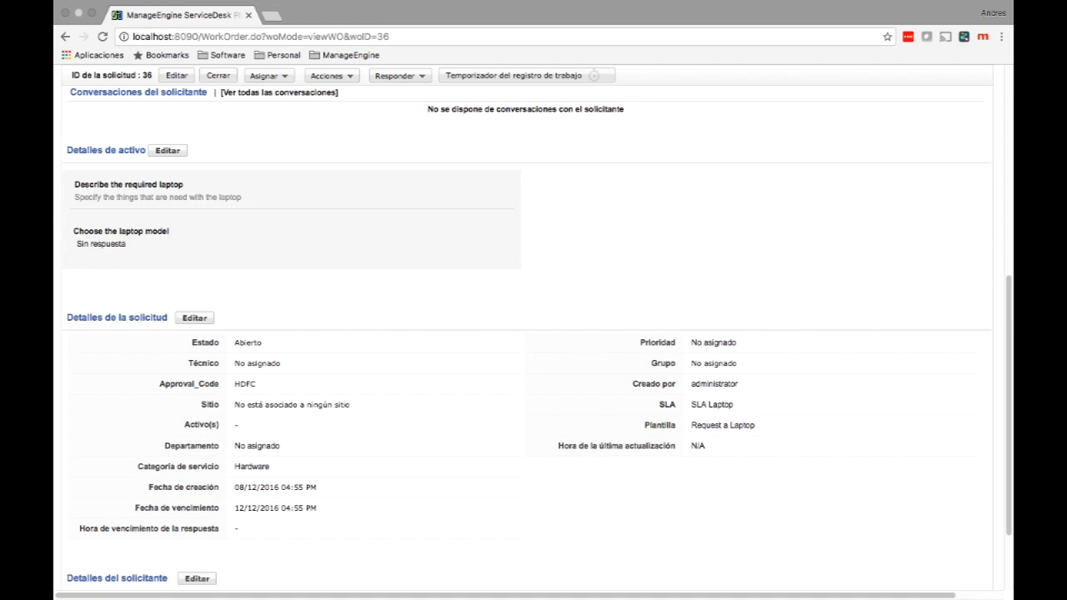
Review request 36's Stages One to Five under Aprobaciones, then go to the home dashboard.
scroll(534, 333, "up", 5)
left_click(294, 207)
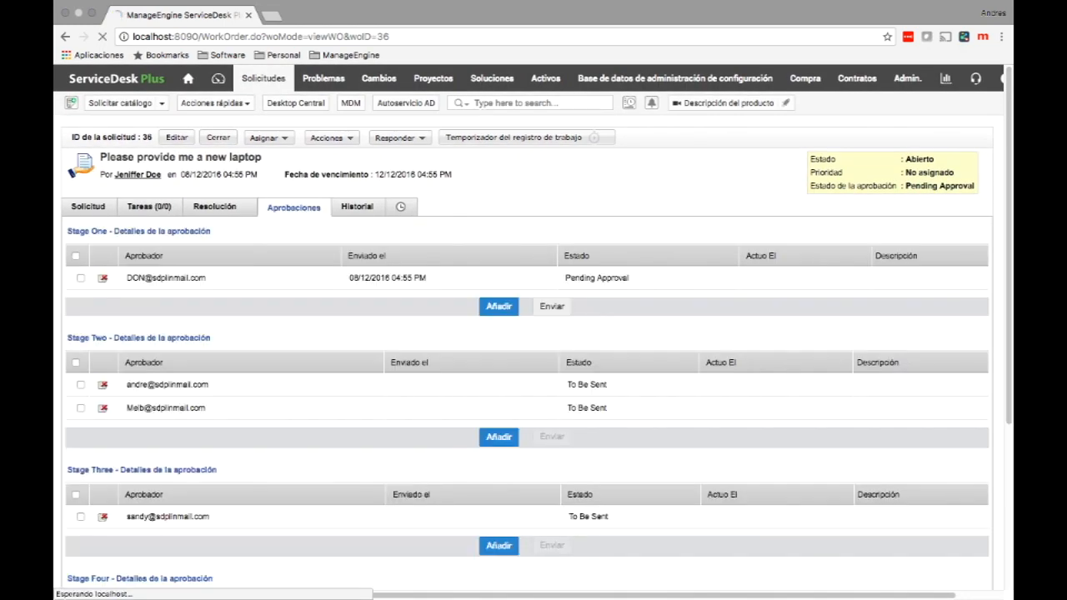
scroll(534, 166, "down", 3)
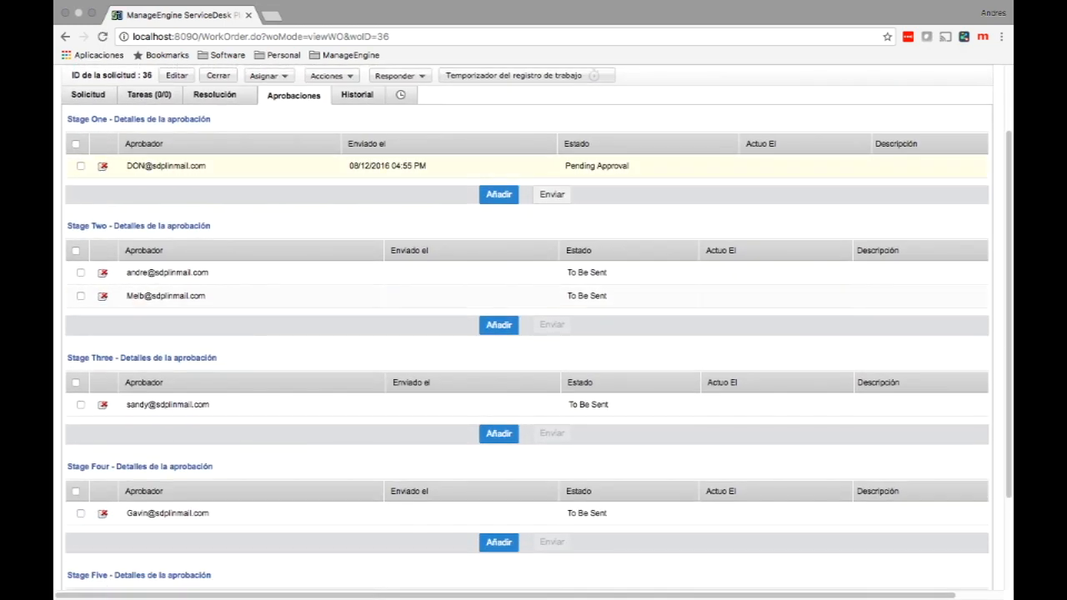
scroll(534, 338, "down", 1)
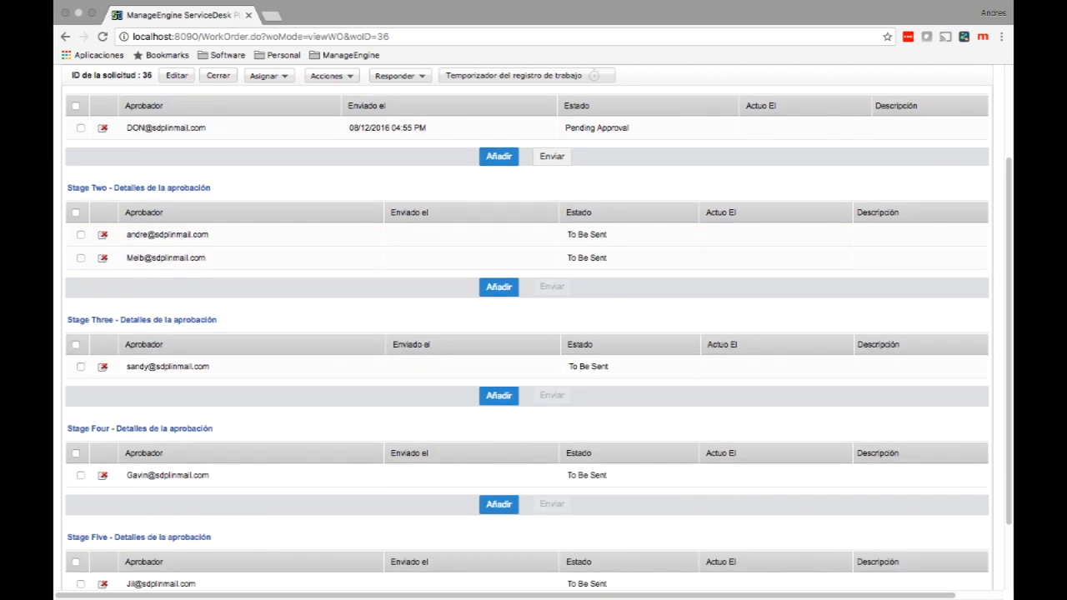
scroll(533, 333, "down", 3)
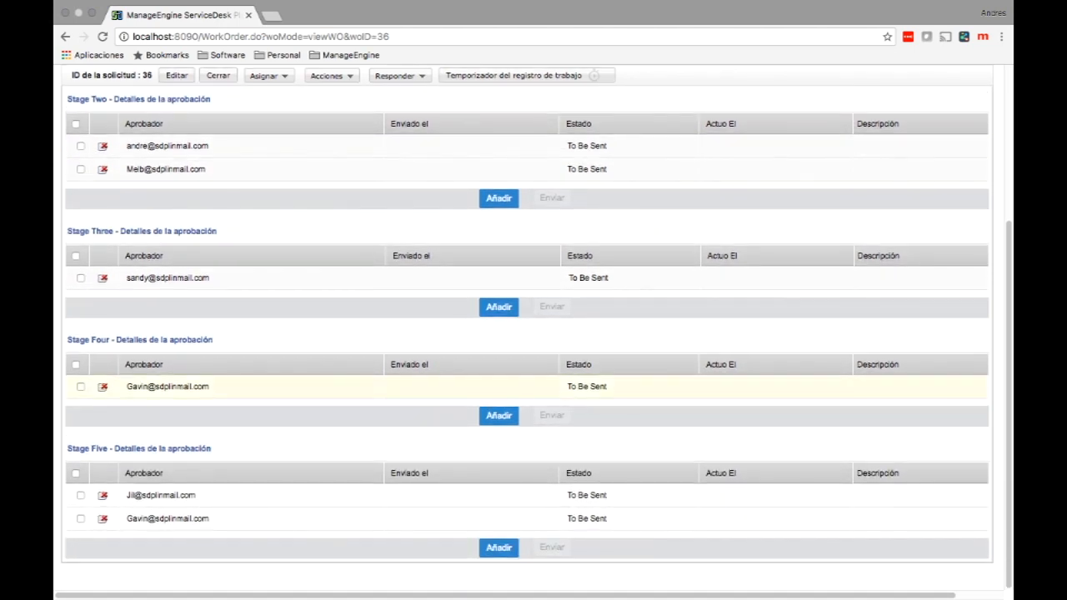
scroll(533, 333, "up", 5)
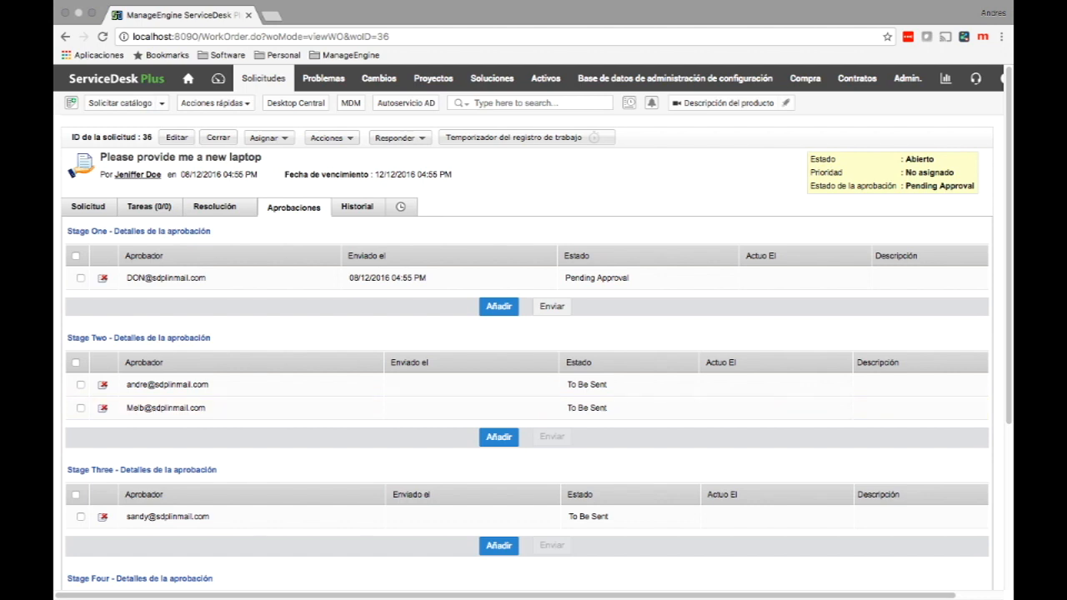
left_click(188, 77)
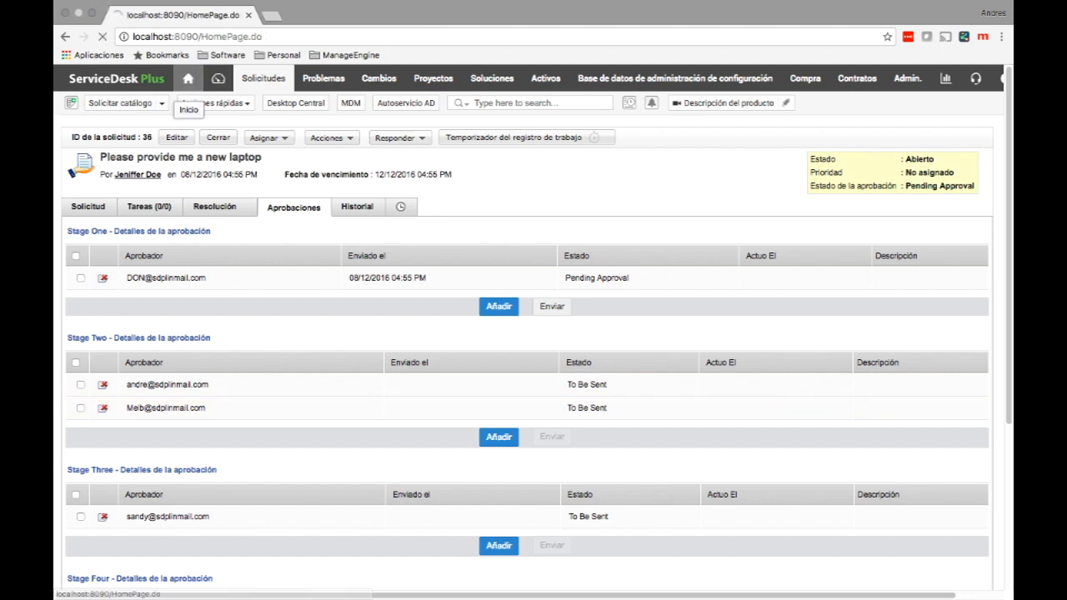